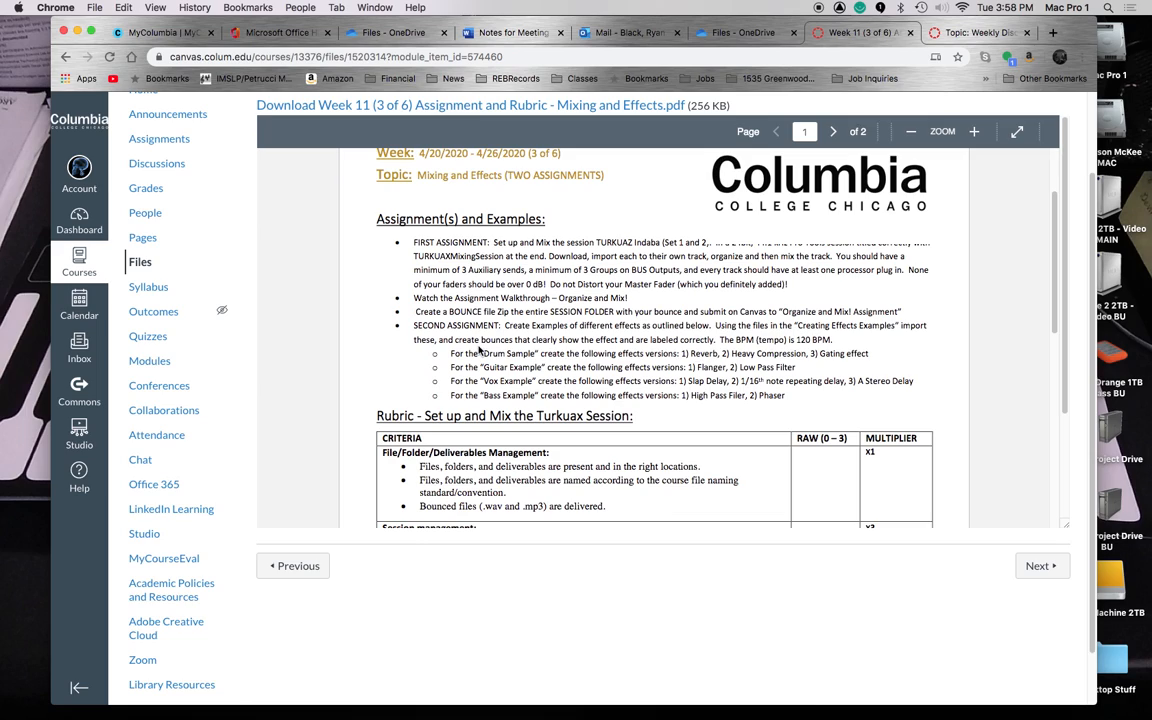
Scroll the assignment PDF down to page 2's Create Examples of Different Effects rubric.
drag(414, 325, 826, 396)
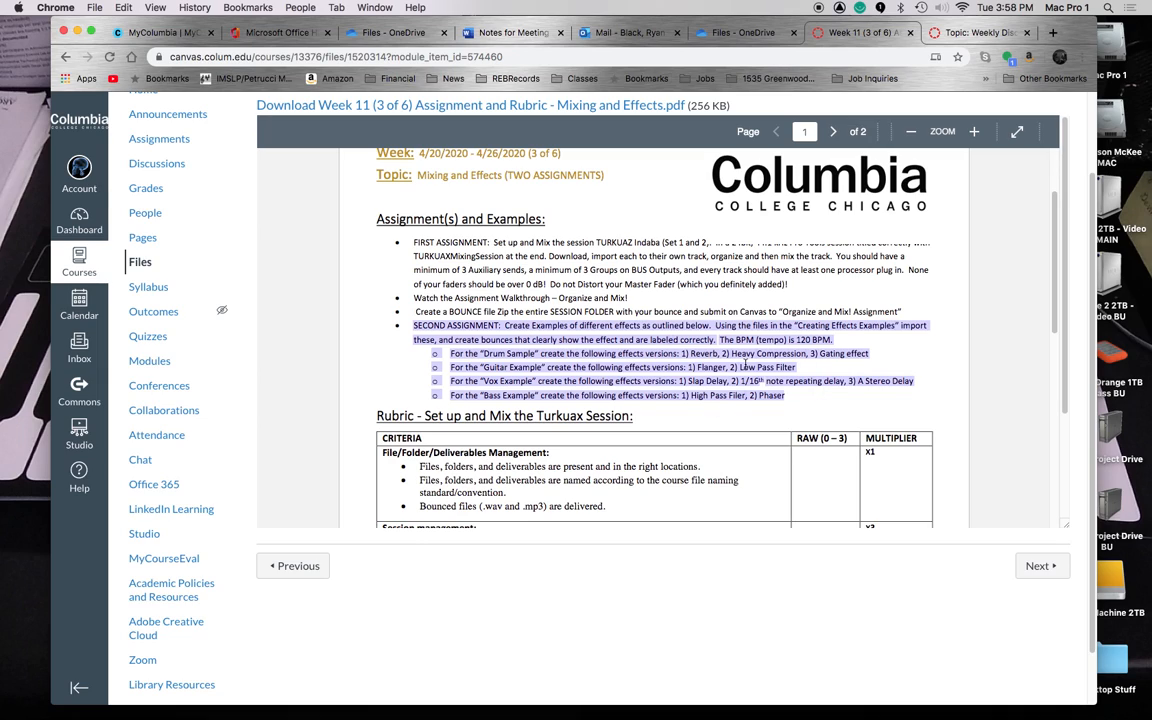
click(645, 327)
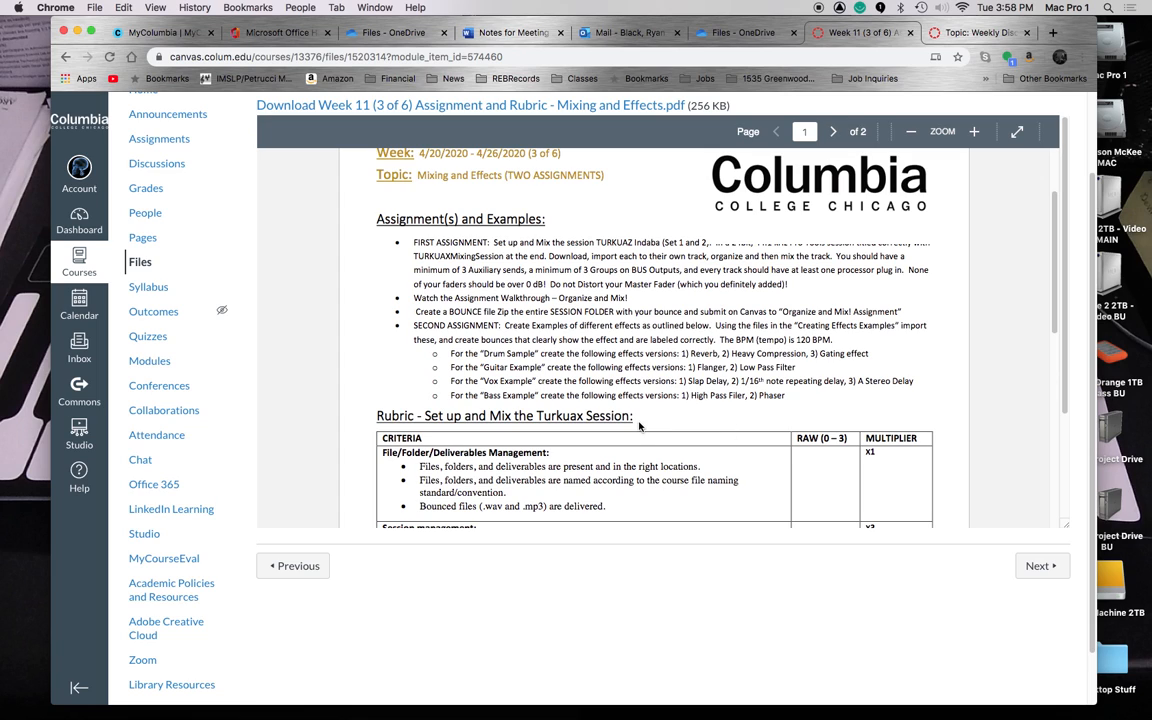
scroll(639, 427, down, 1)
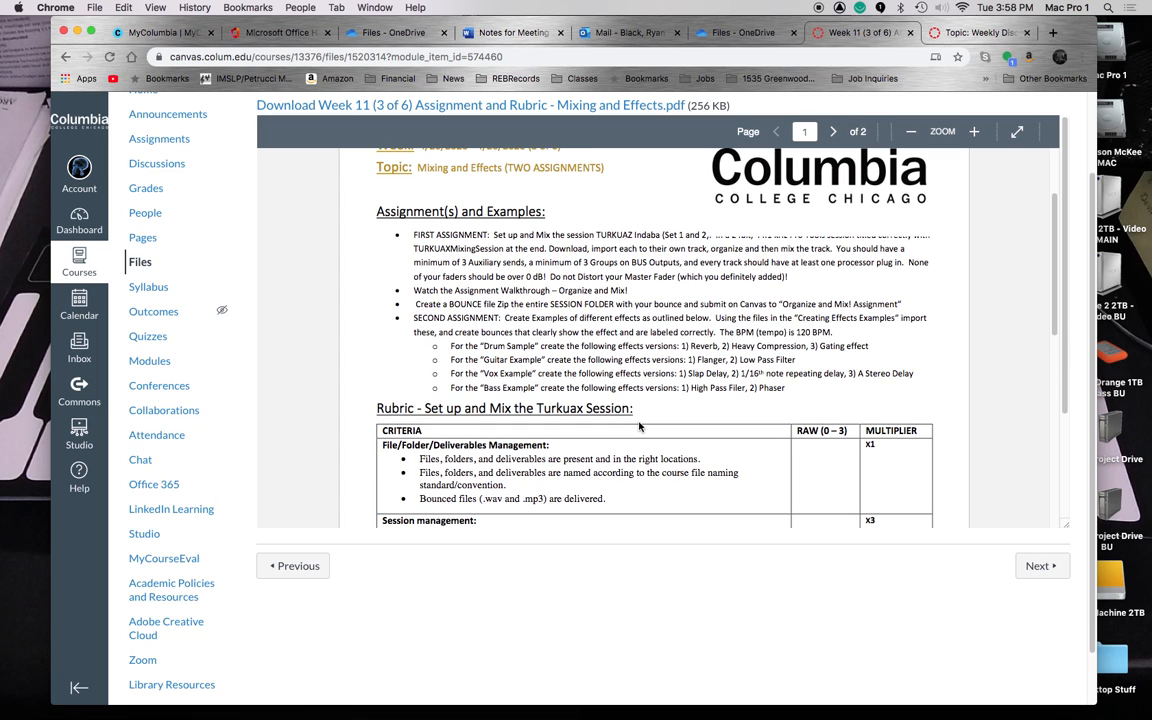
scroll(639, 427, down, 5)
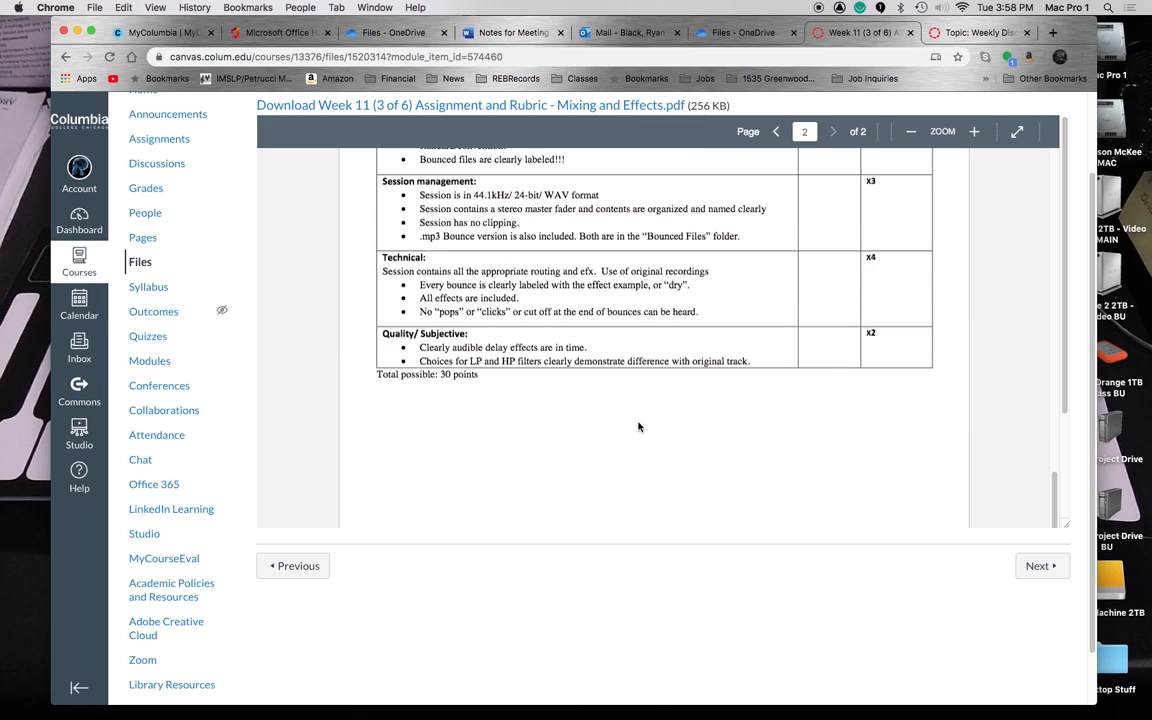
scroll(639, 427, up, 5)
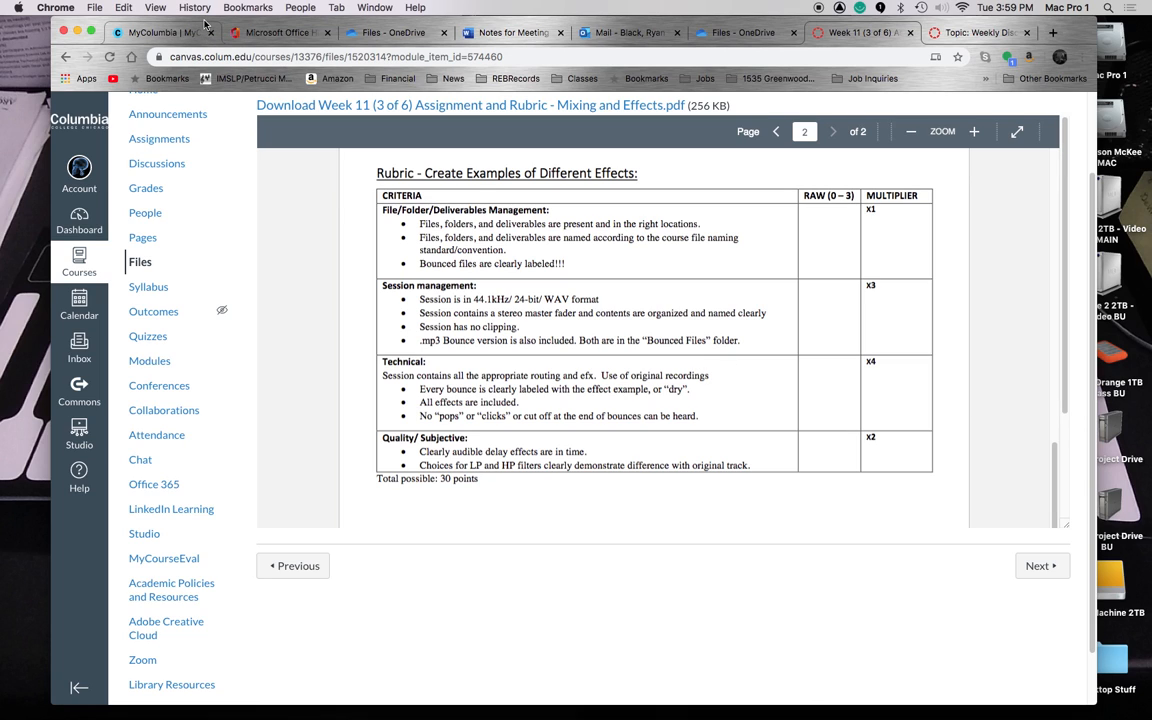
In Pro Tools, create a new session named with the student's name and 'CreatingExampleEffectsSamples'.
key(F11)
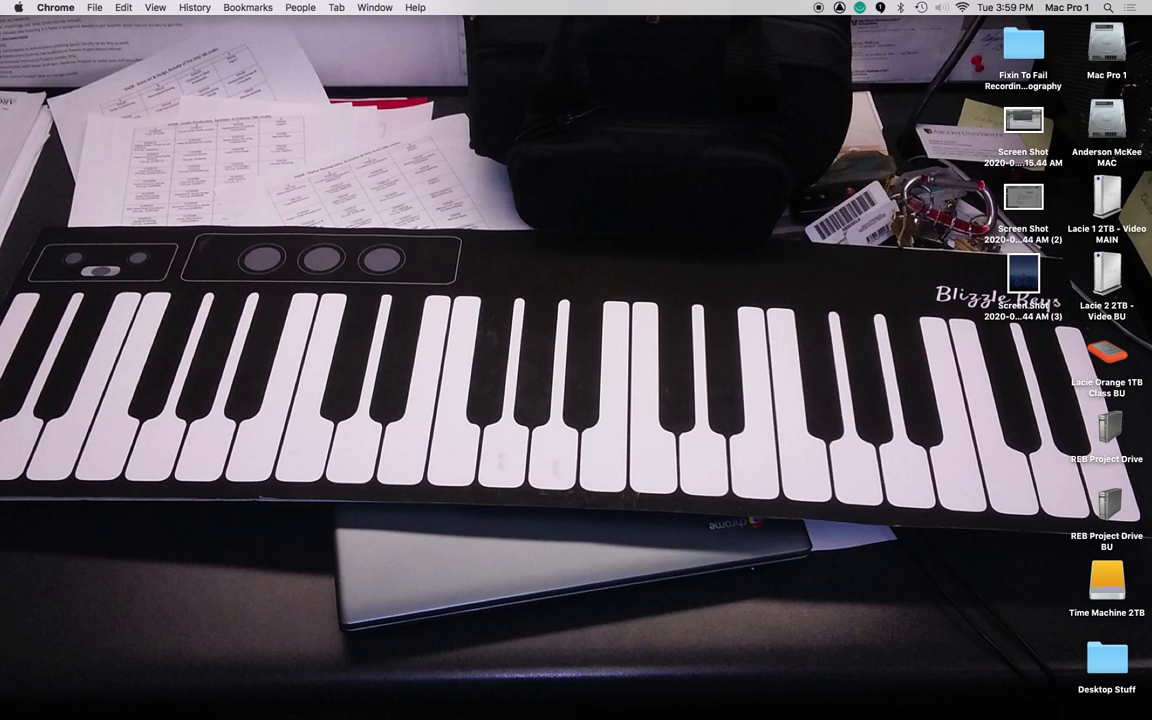
key(super+Tab)
key(Tab)
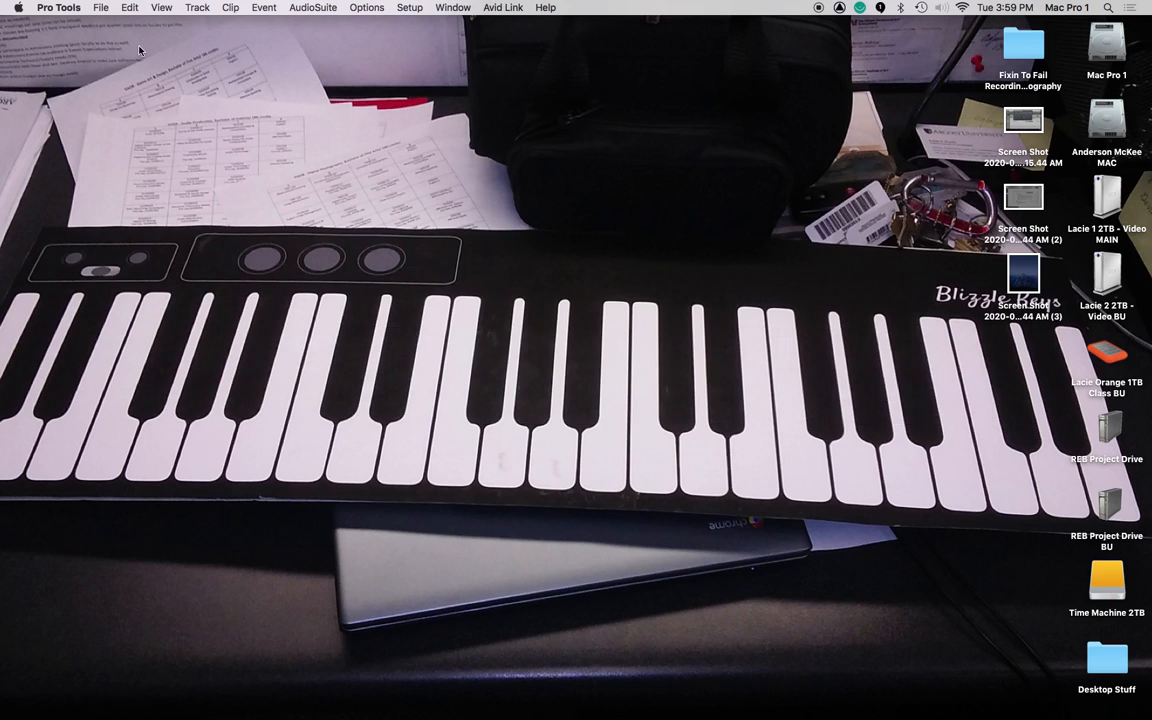
click(95, 9)
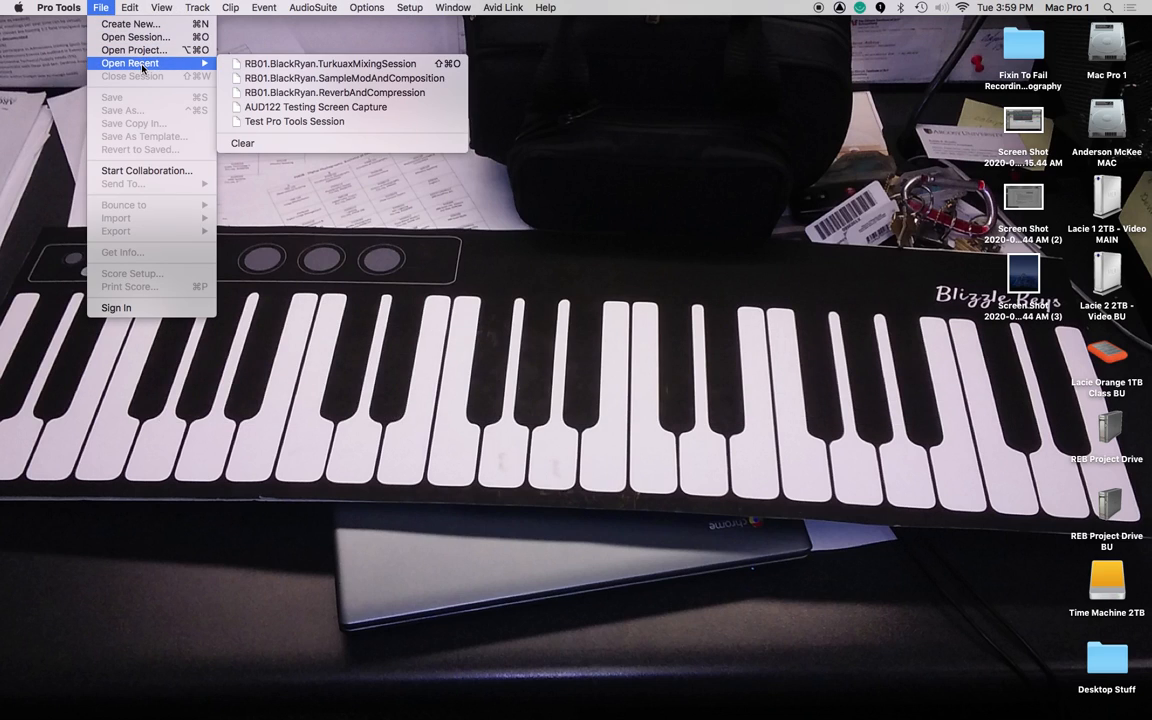
click(122, 23)
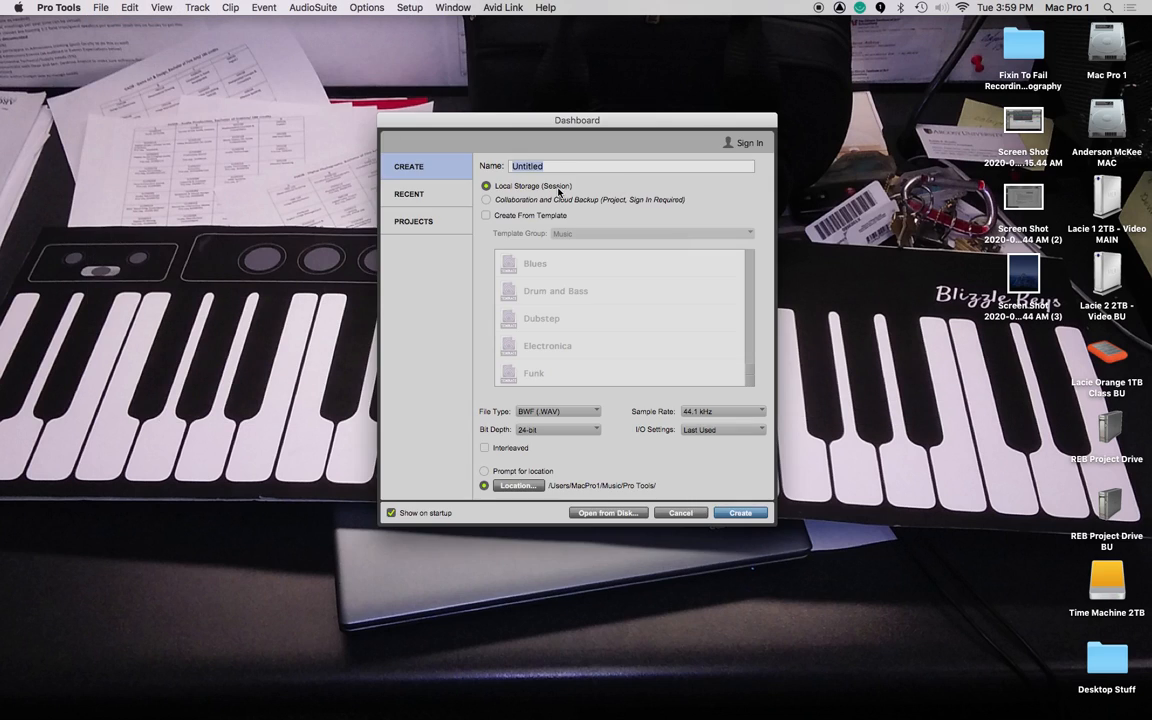
text(R)
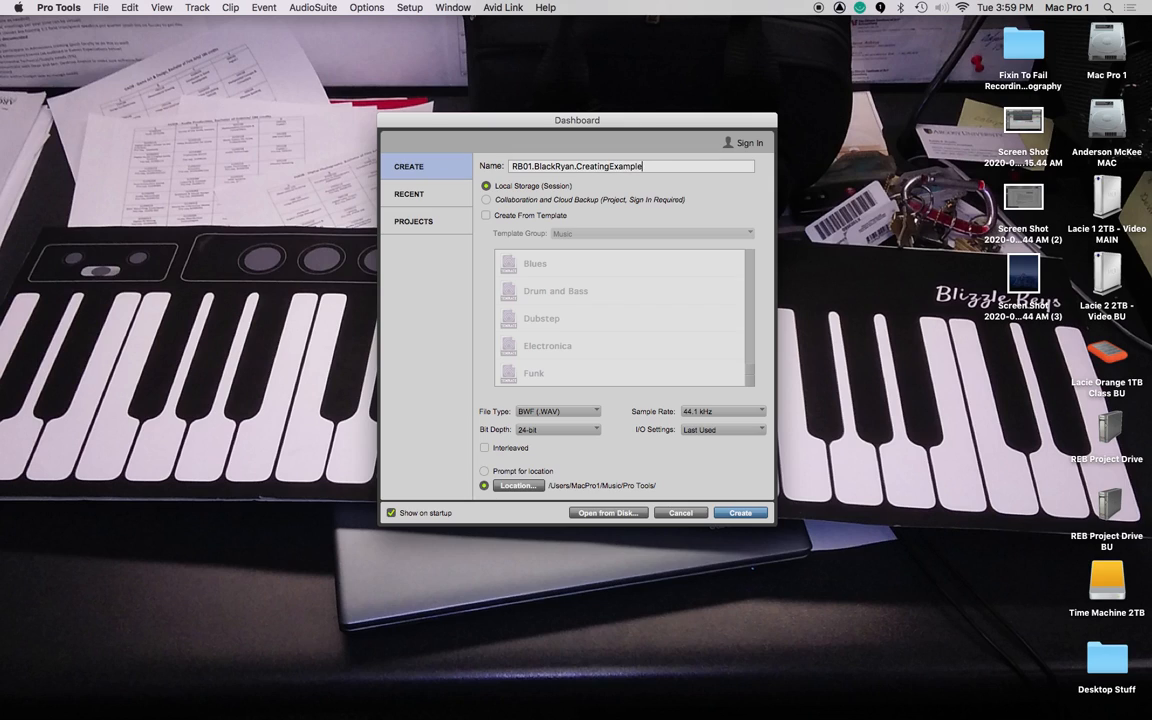
text(eEffectsSamples)
click(740, 512)
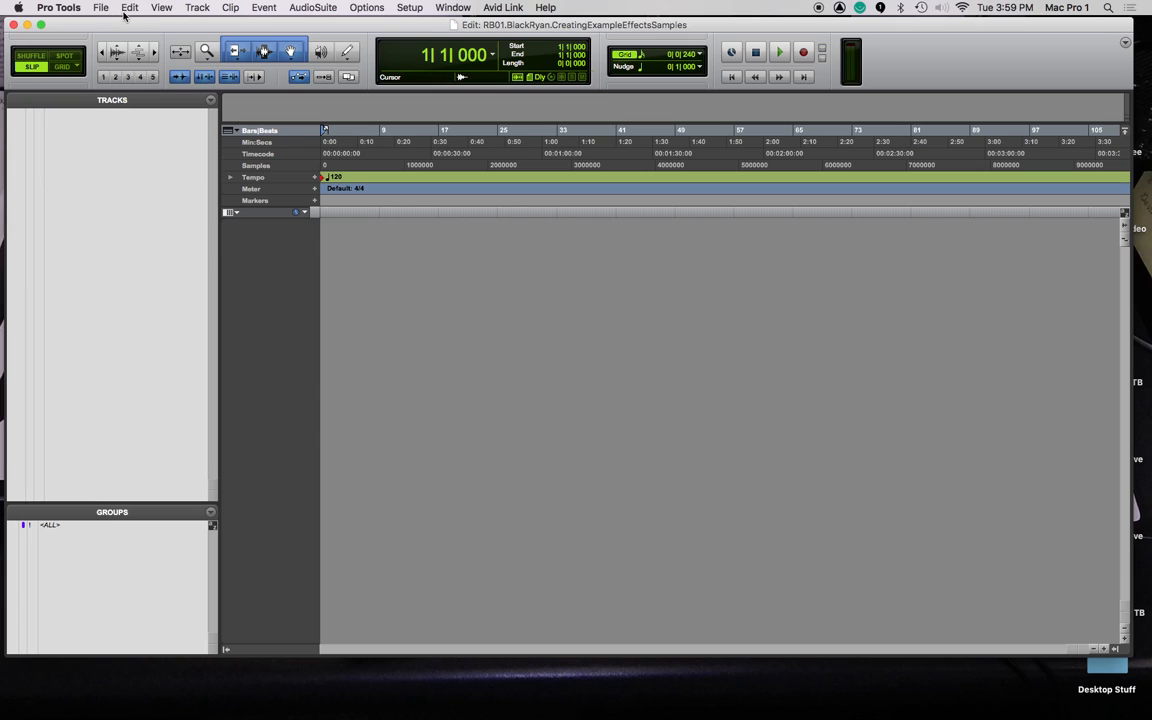
Queue the Bass, Drum, Guitar and Vox sample WAVs from z_Resources for copying into the session.
key(super+shift+i)
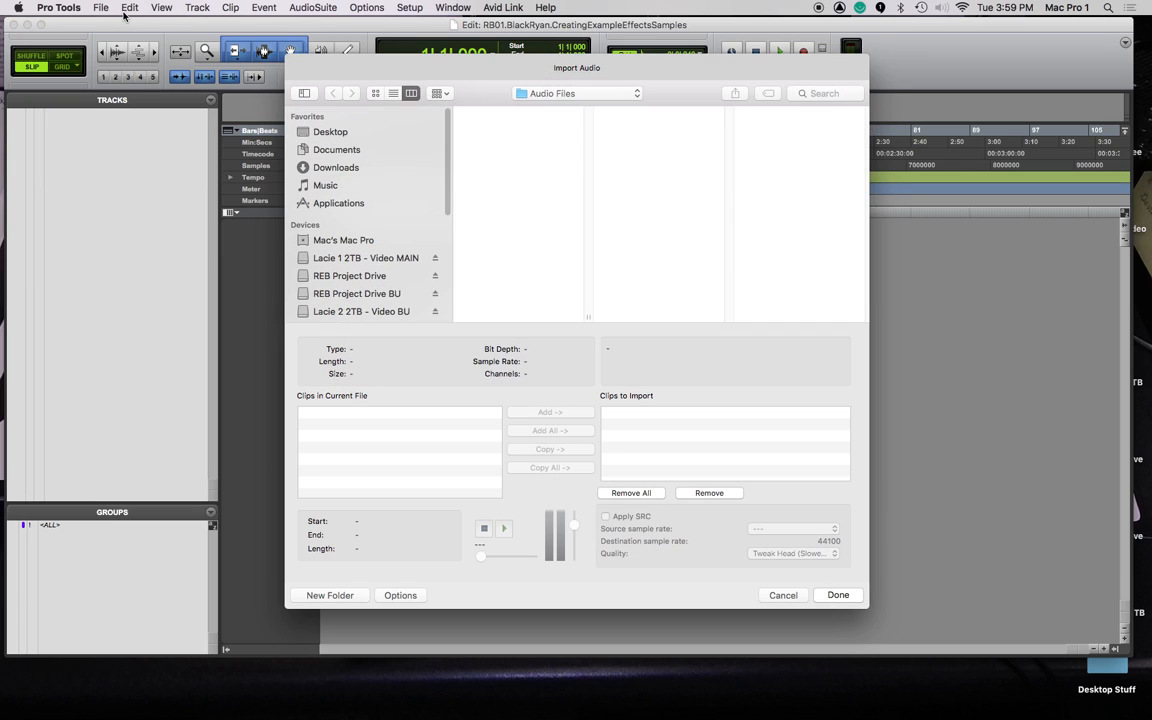
scroll(560, 242, left, 5)
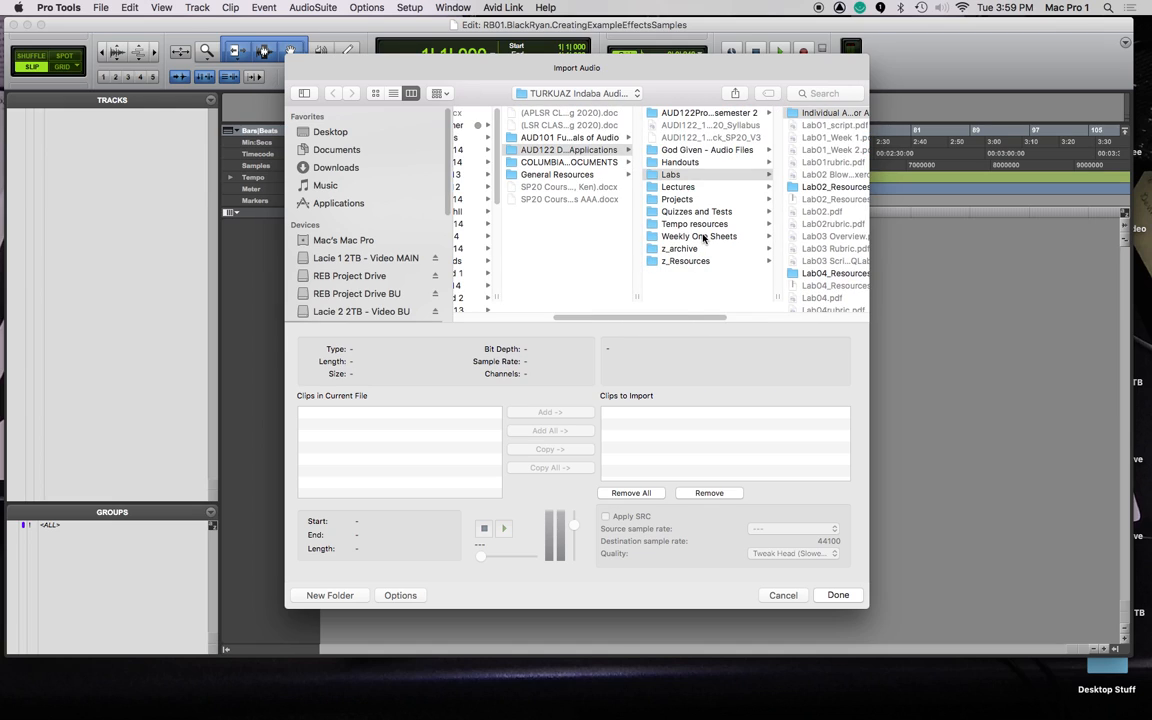
click(702, 260)
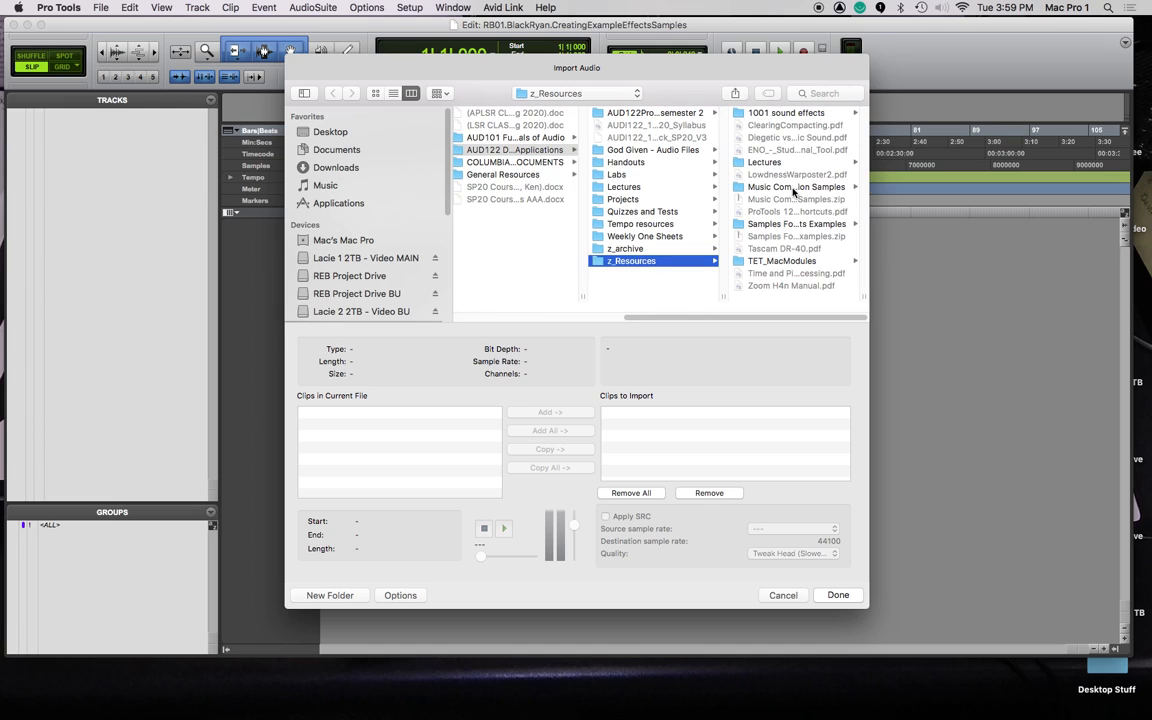
click(790, 224)
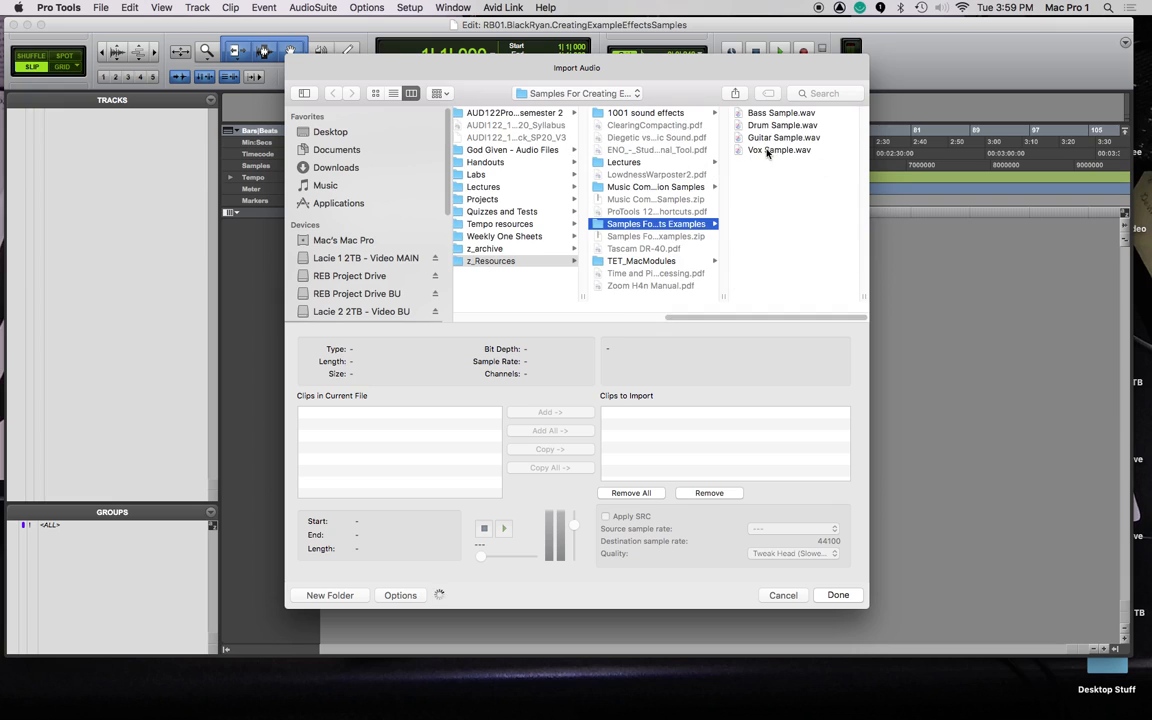
click(692, 113)
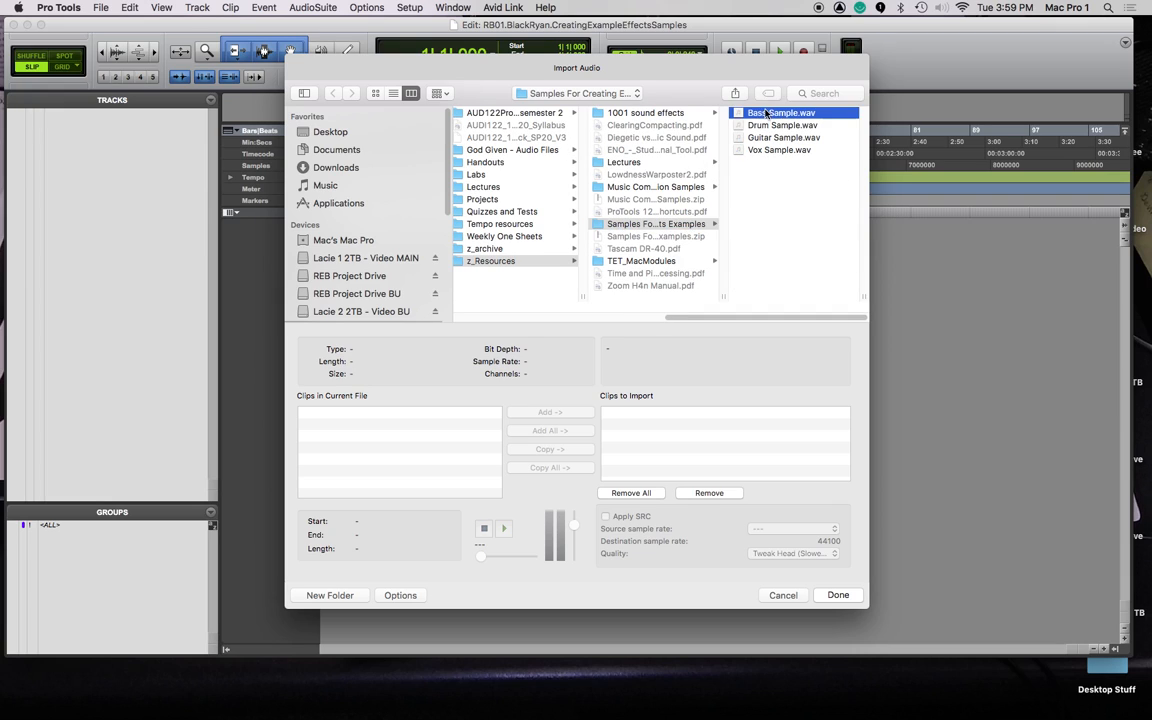
shift+click(629, 151)
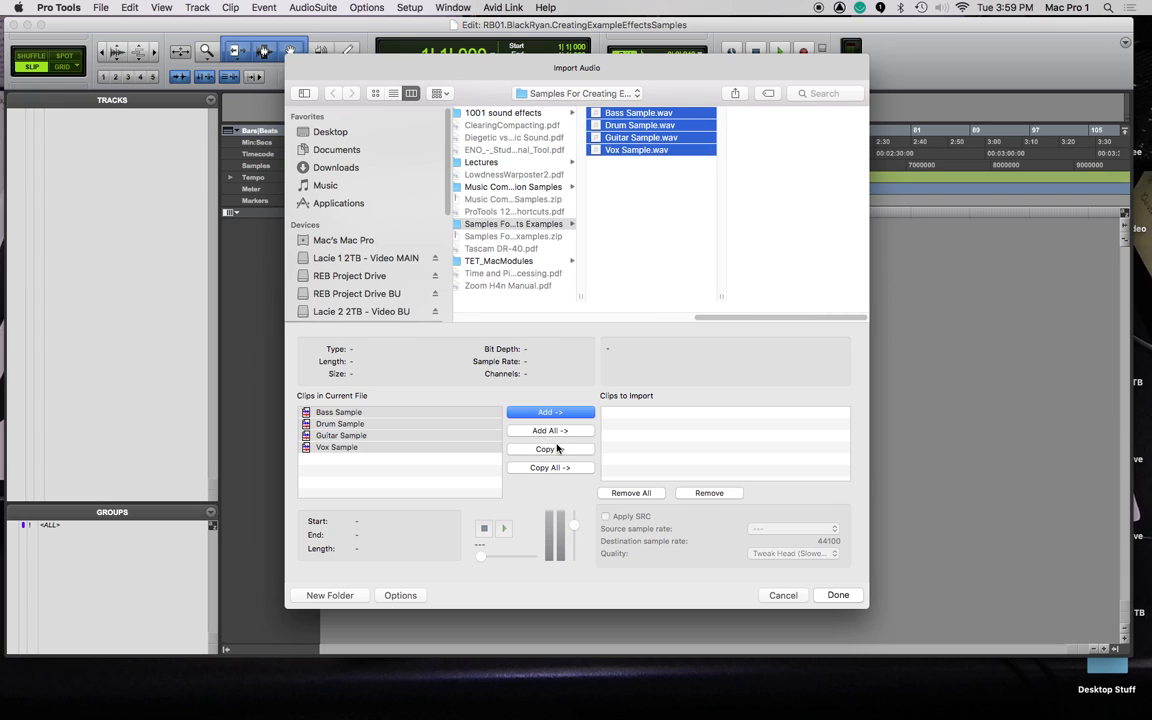
click(550, 449)
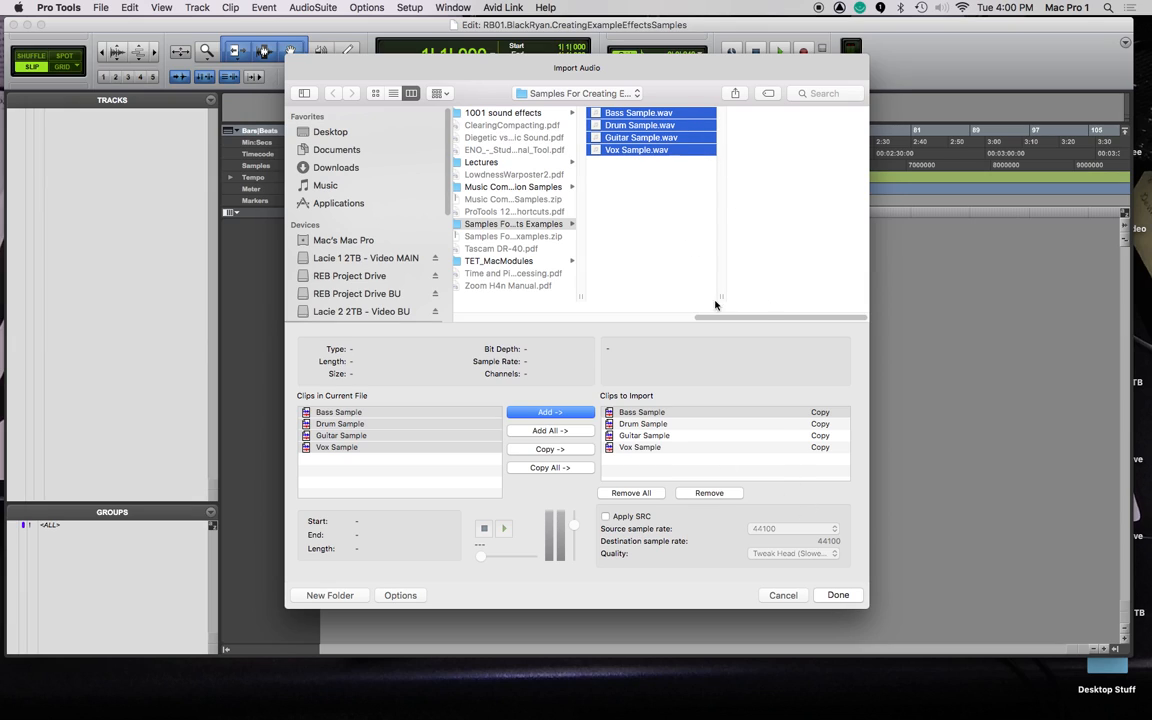
click(838, 595)
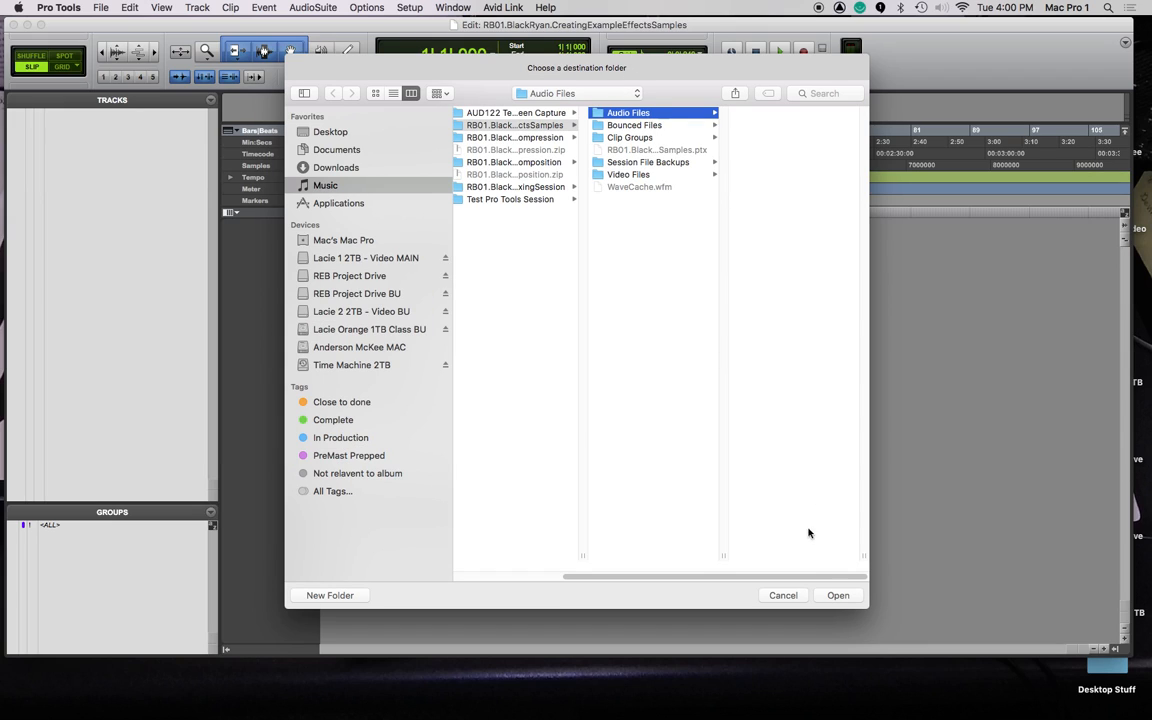
Import them to the Audio Files folder as new tracks at session start, stamping unique identifiers.
click(838, 595)
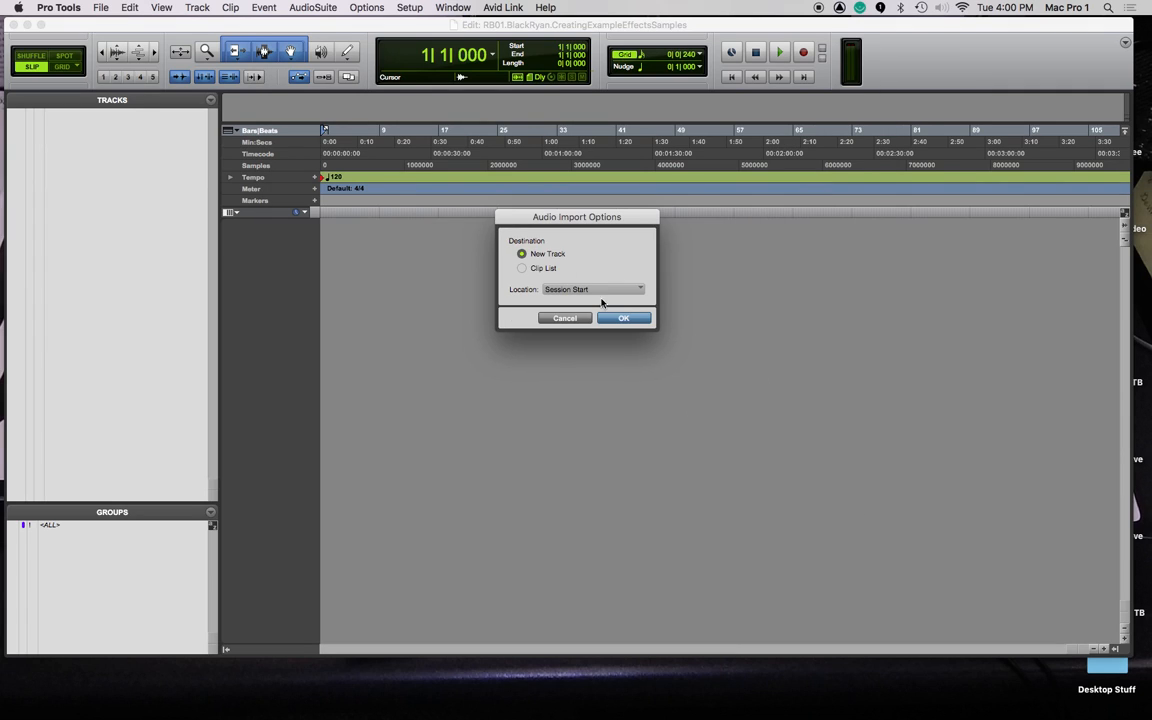
click(630, 318)
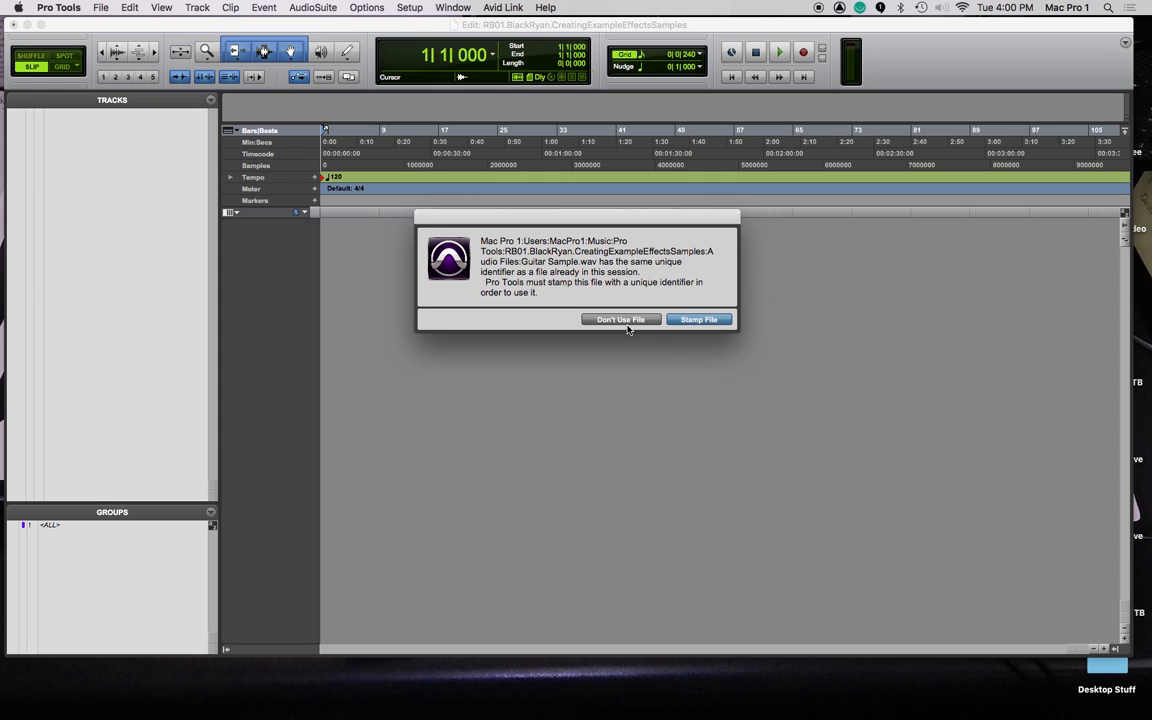
click(695, 321)
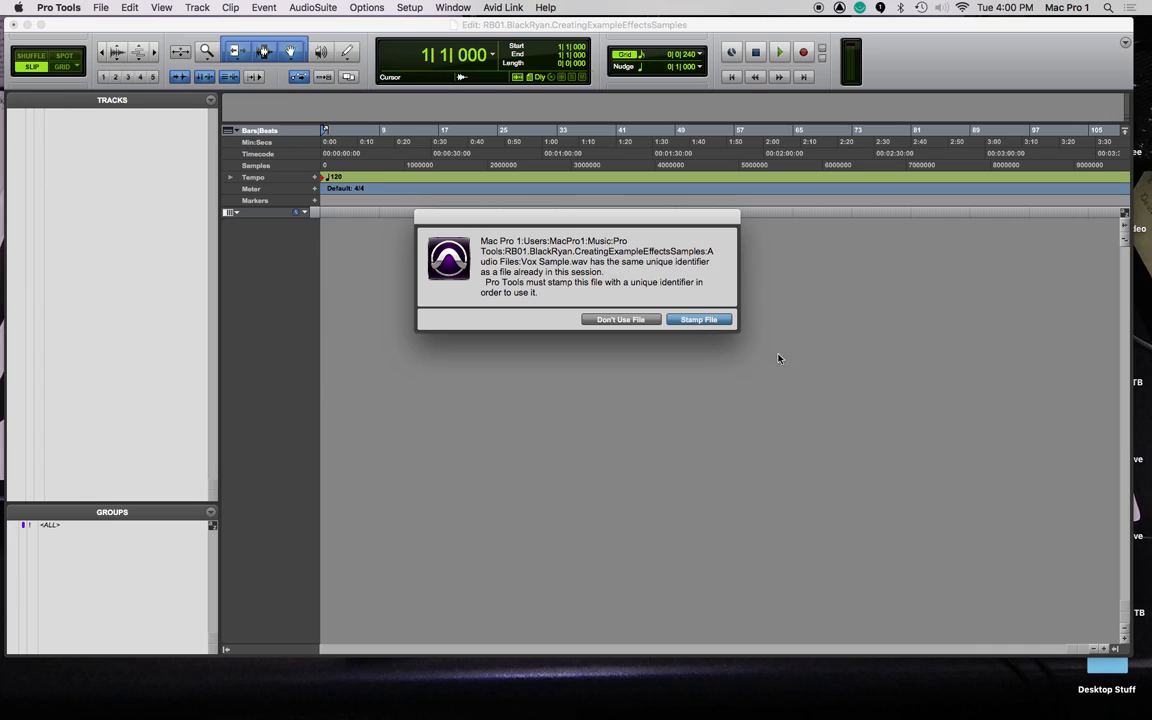
click(690, 319)
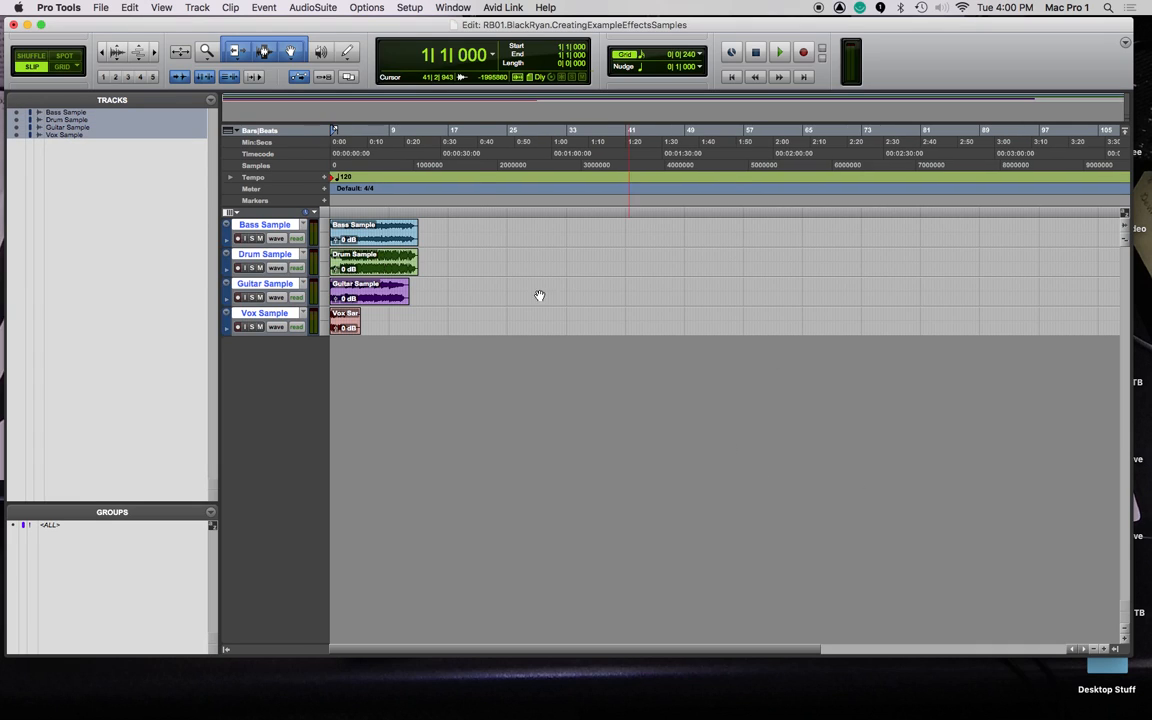
Select the Bass Sample track, then return to the assignment PDF in Chrome.
click(262, 224)
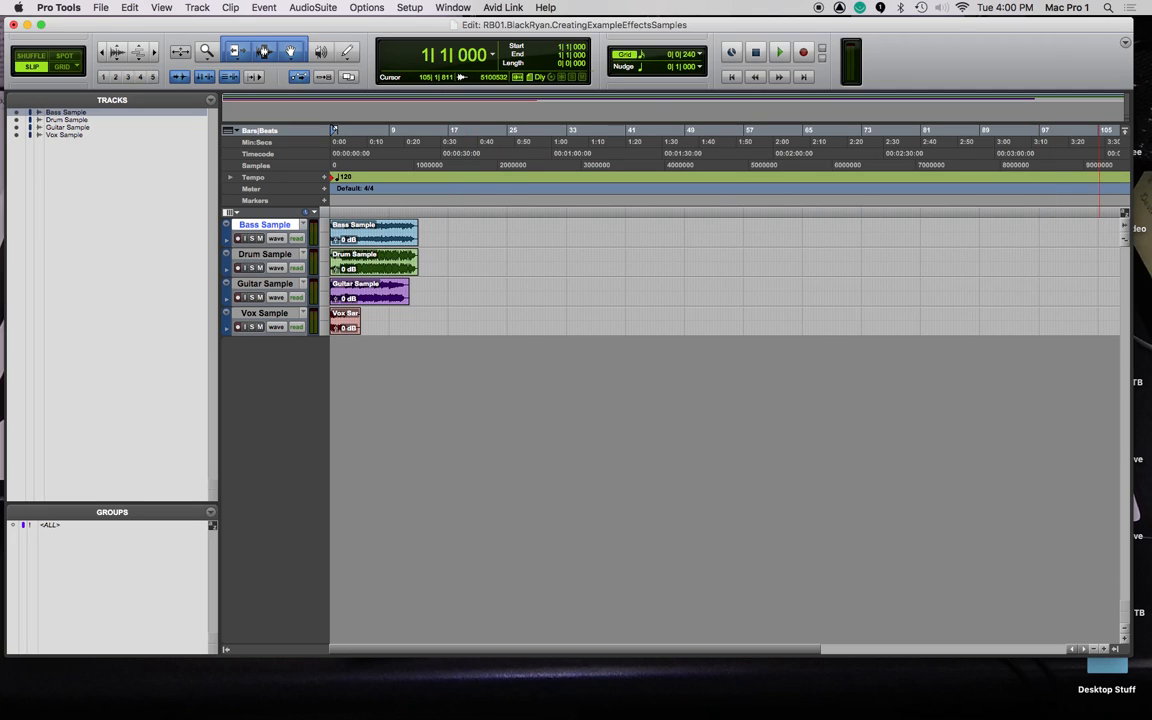
key(super+Tab)
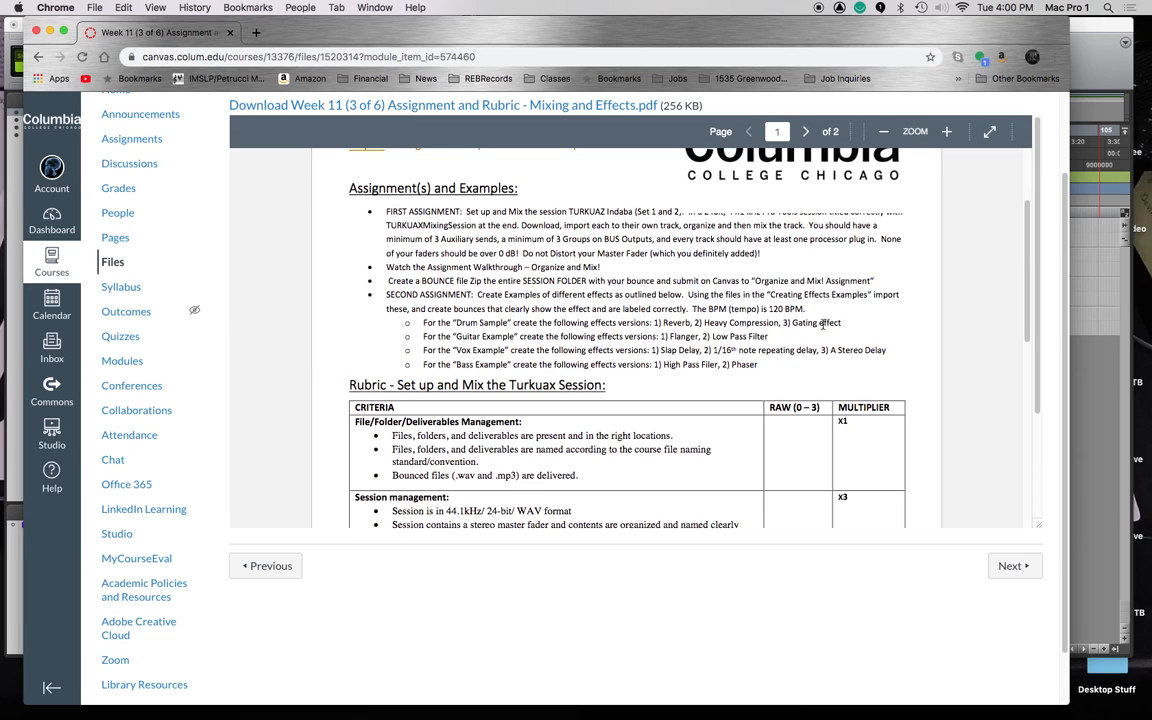
Drag the Chrome window off to the right to reveal the Pro Tools Edit window.
drag(309, 32, 1151, 34)
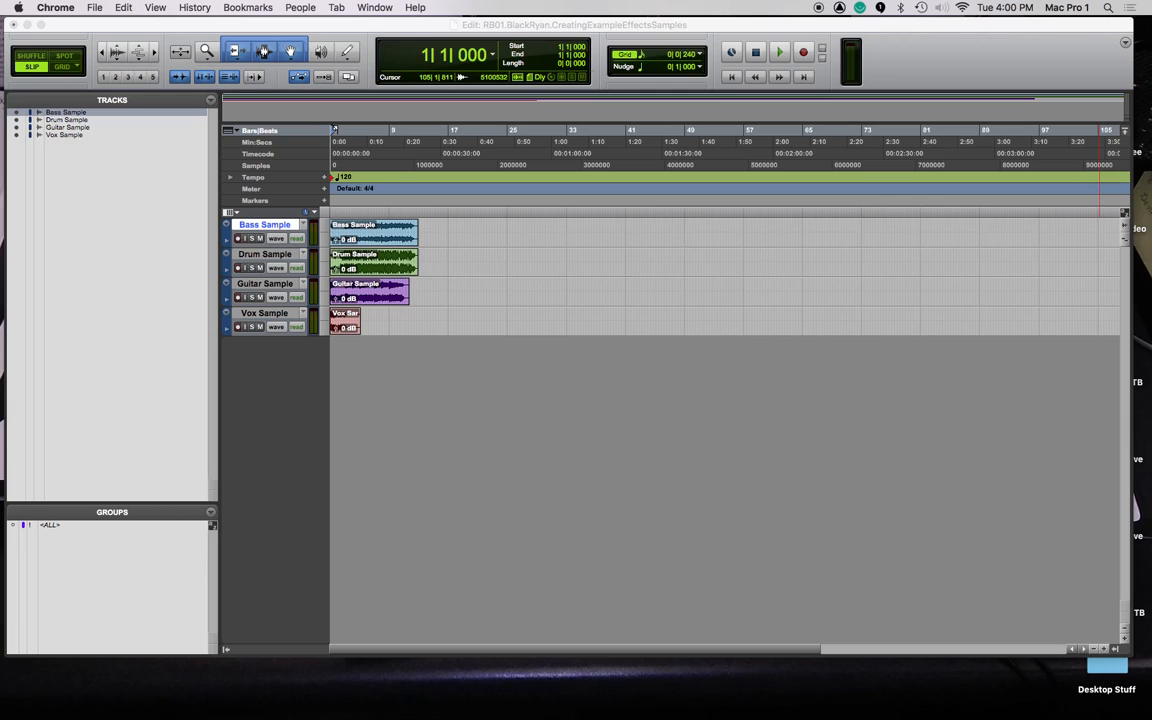
Bring the Pro Tools Edit window forward and select the Drum Sample track.
click(628, 467)
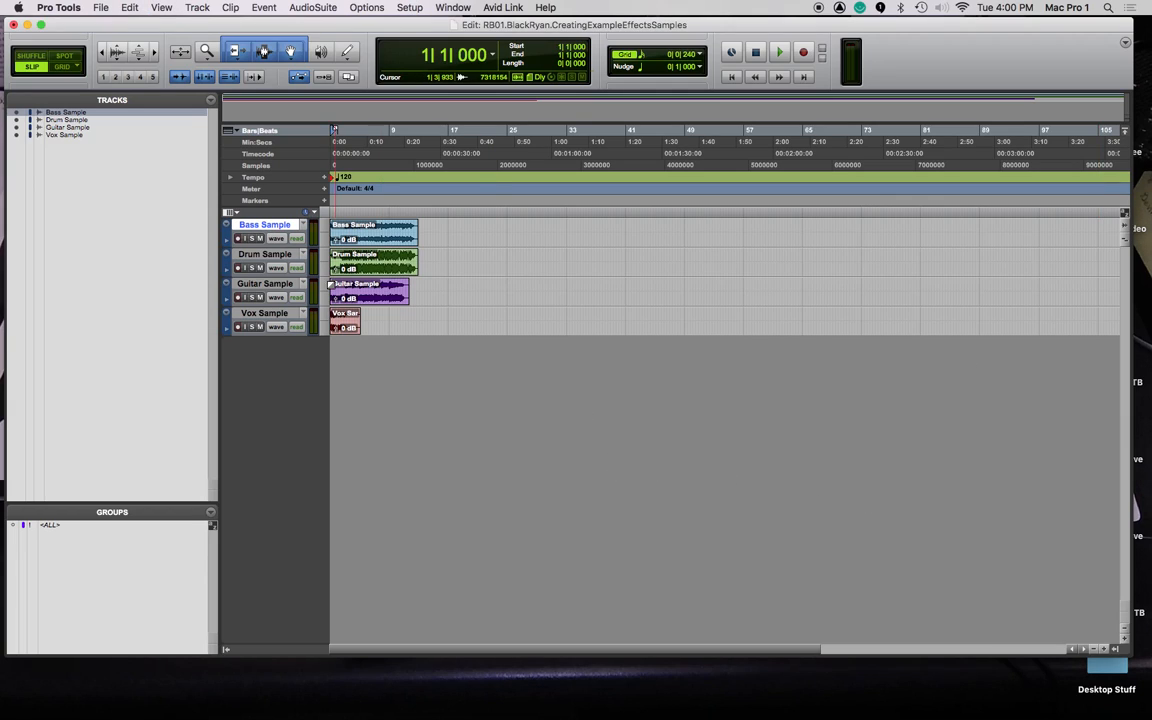
click(264, 254)
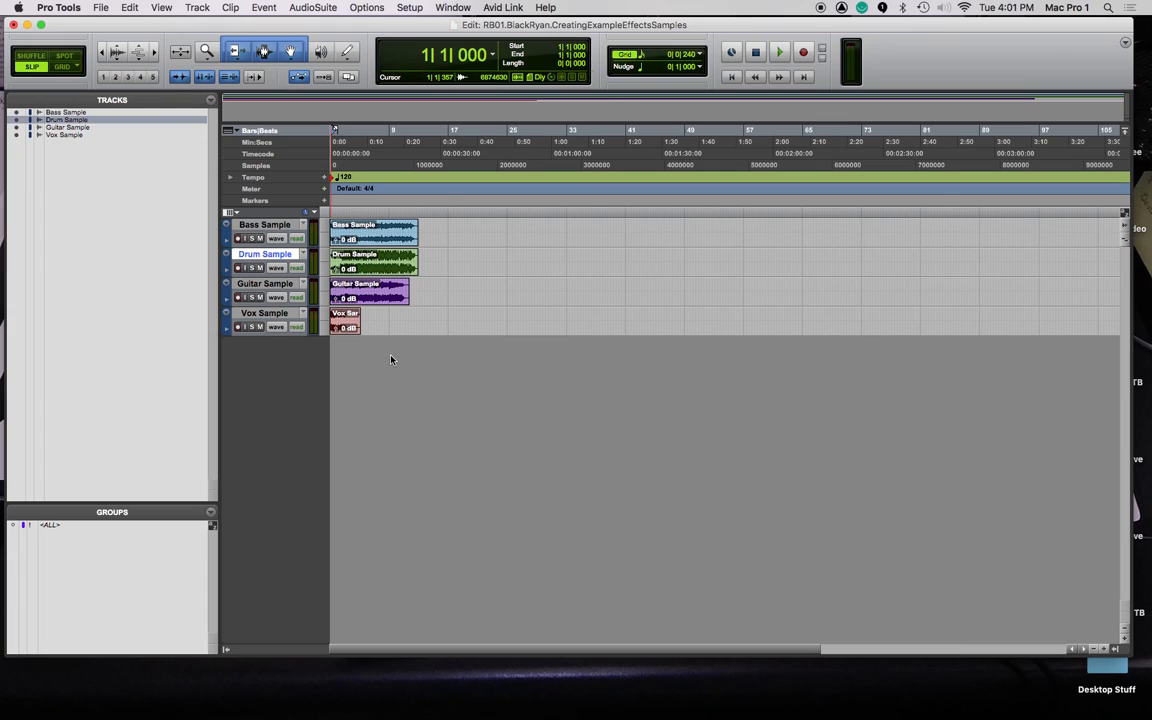
In the Mix window, move the DrumSample channel to the far right and send it to Bus 1.
key(super+equal)
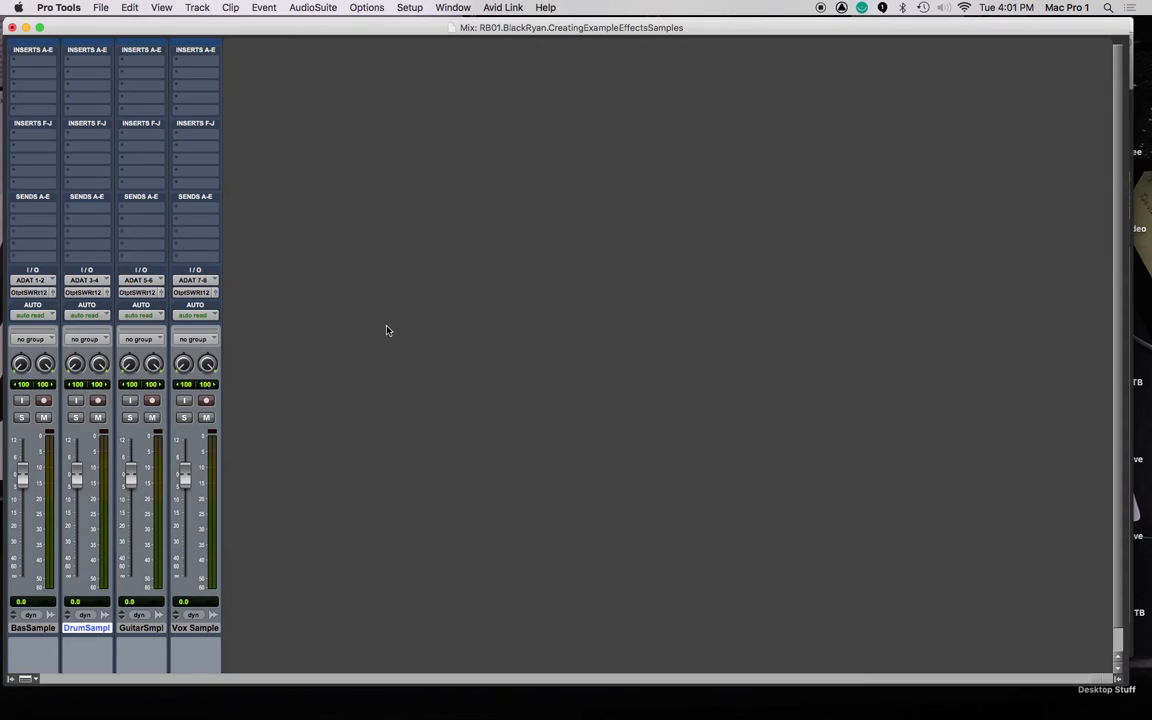
drag(90, 625, 228, 634)
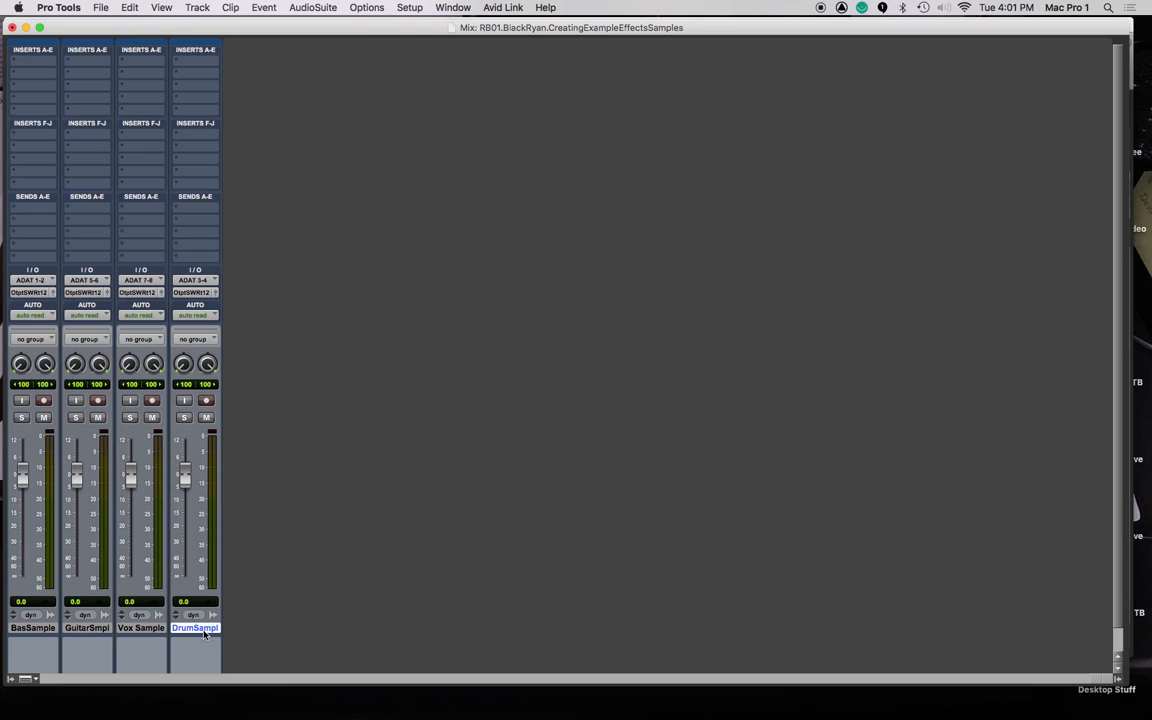
click(181, 151)
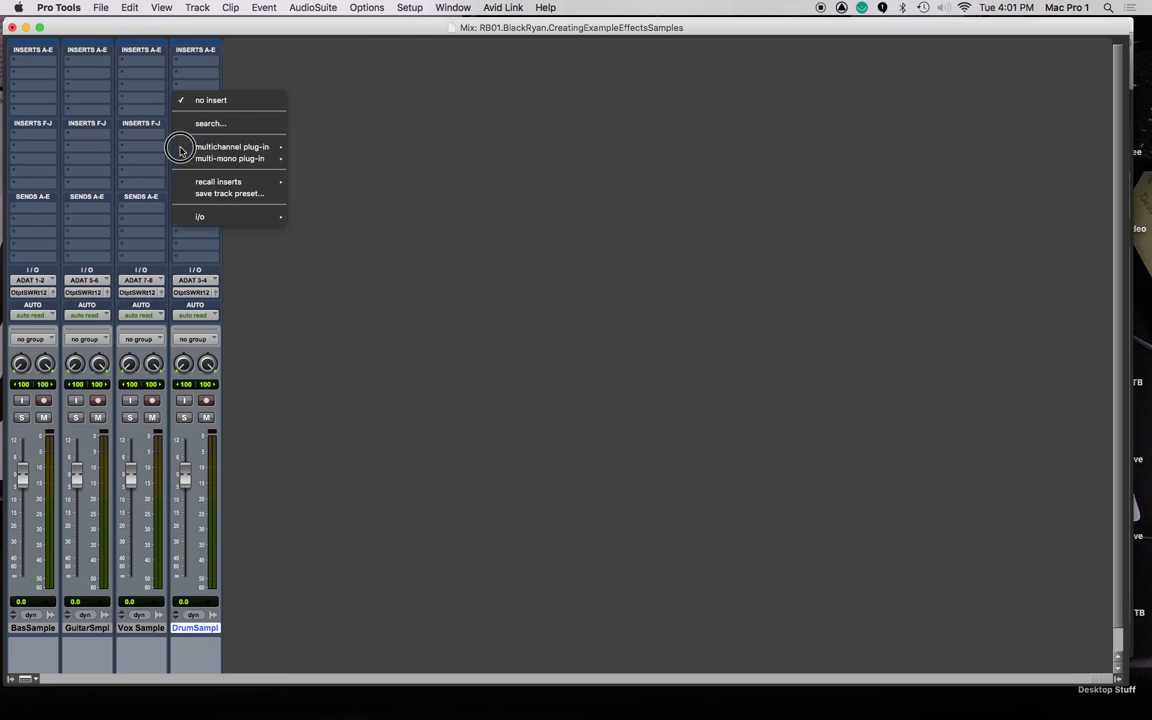
mouse_move(242, 148)
click(180, 229)
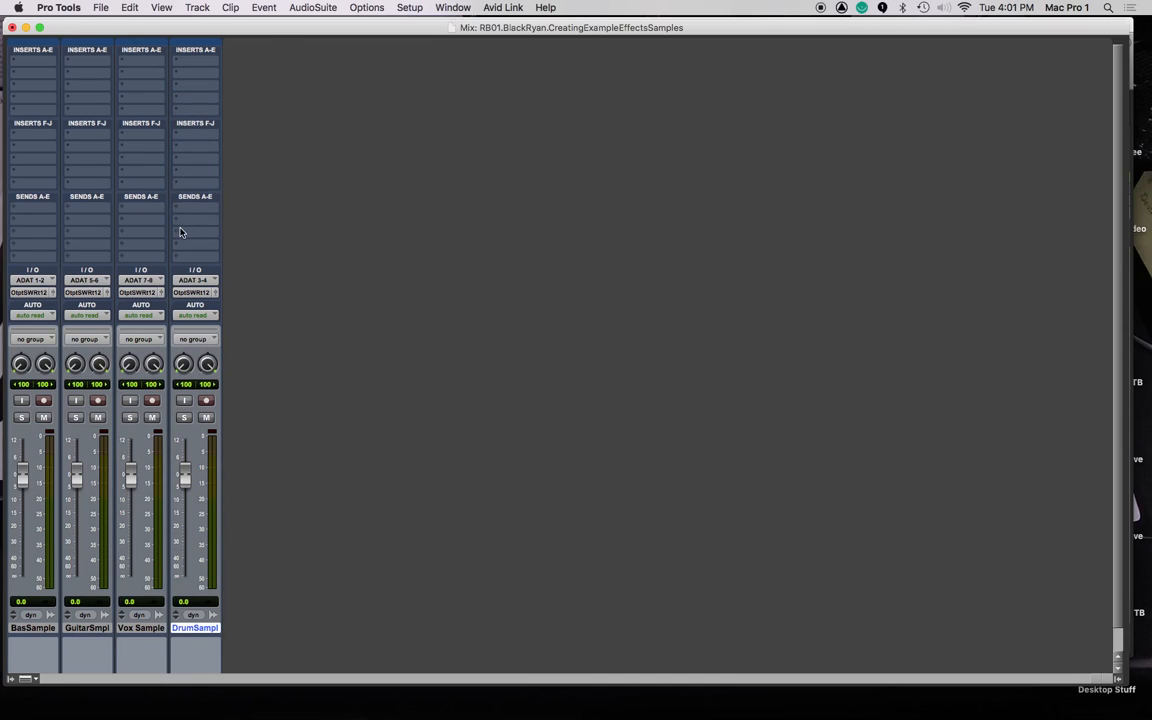
click(180, 227)
mouse_move(202, 231)
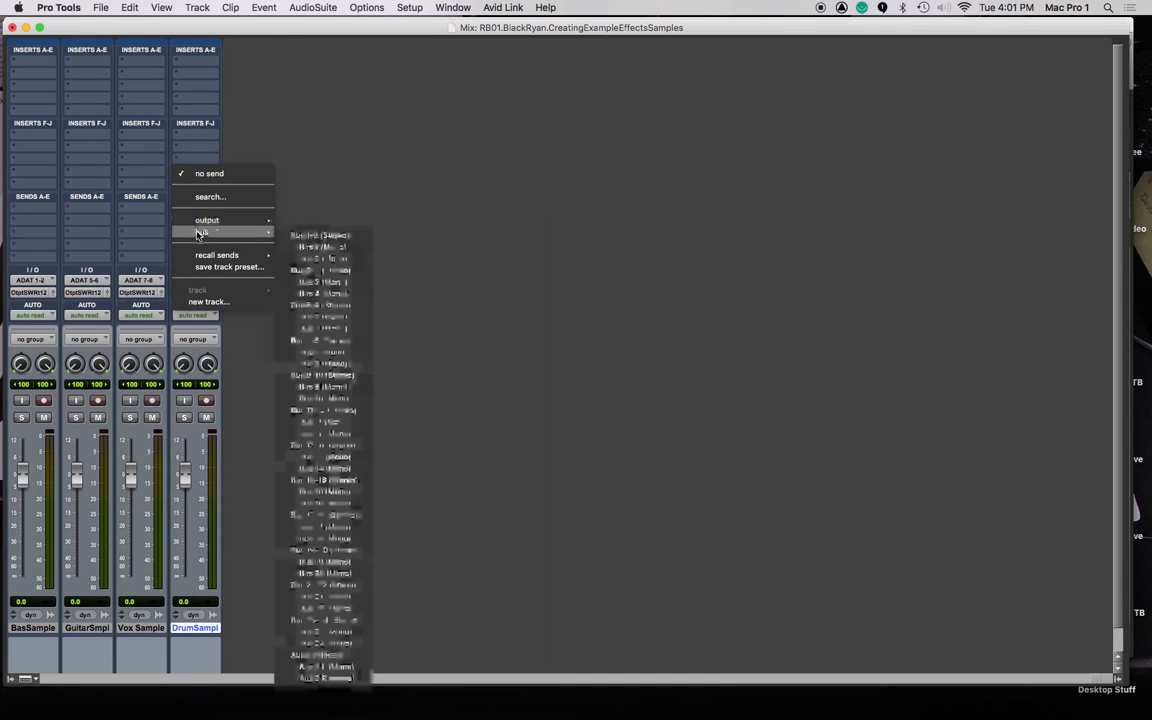
click(318, 245)
Create an Aux 1 aux input track with a D-Verb reverb insert.
key(super+shift+n)
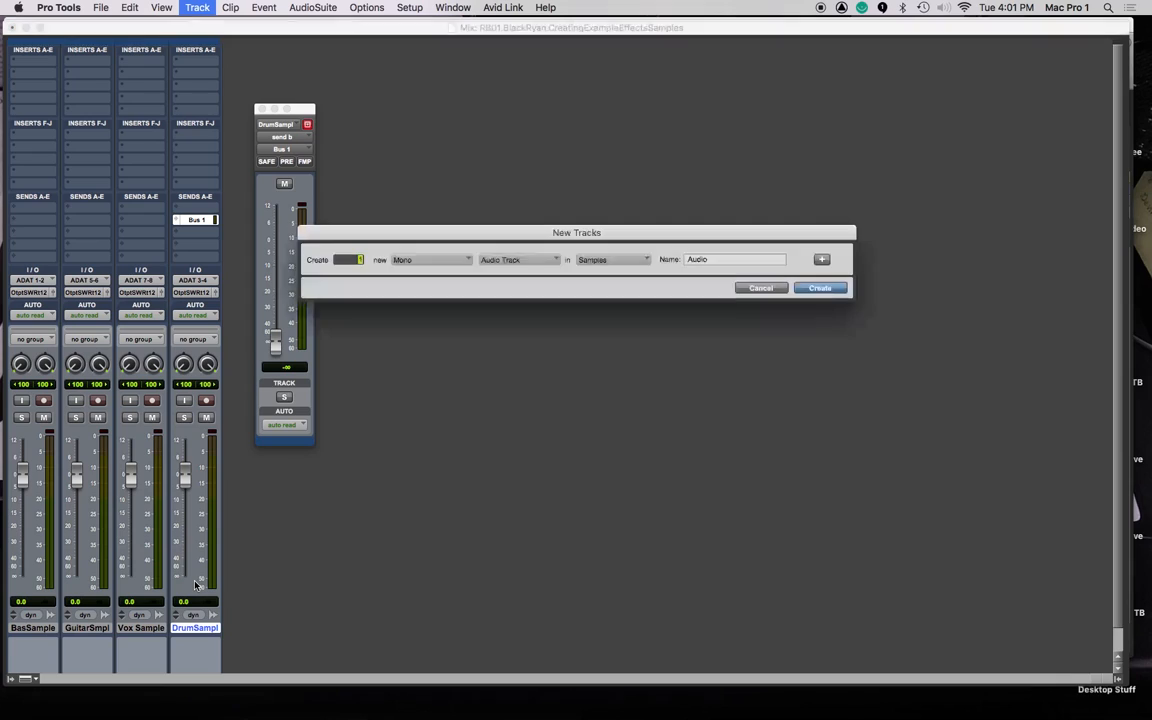
key(super+Down)
key(Return)
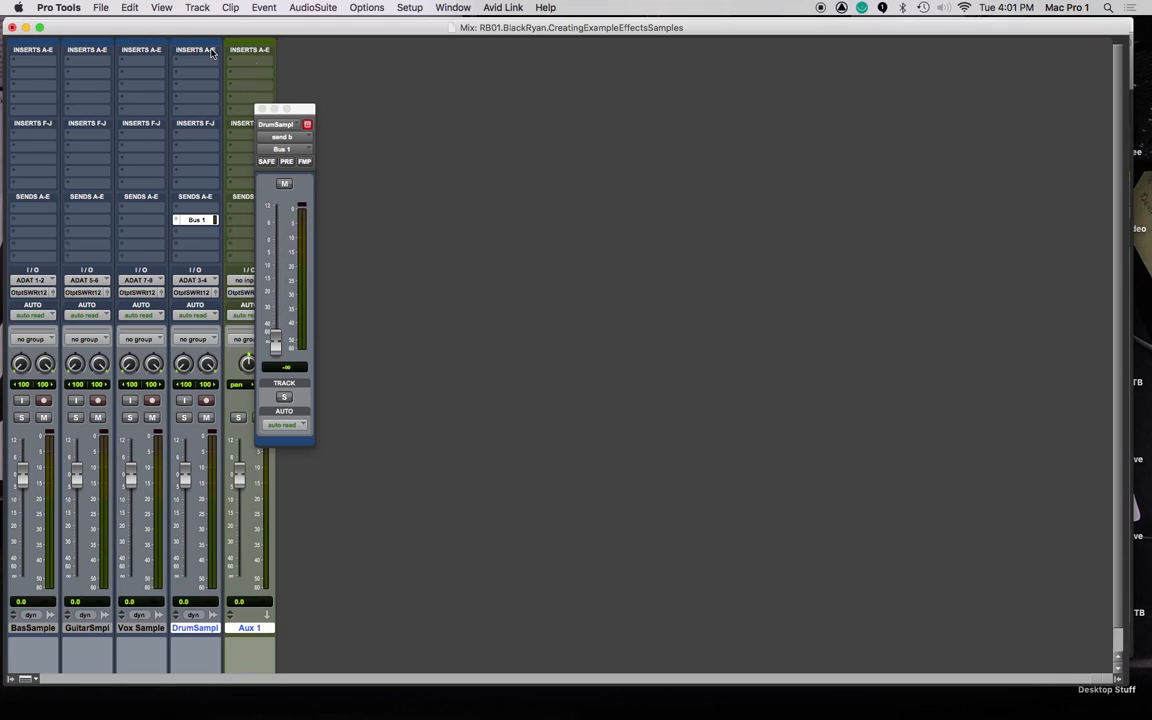
click(245, 77)
mouse_move(249, 80)
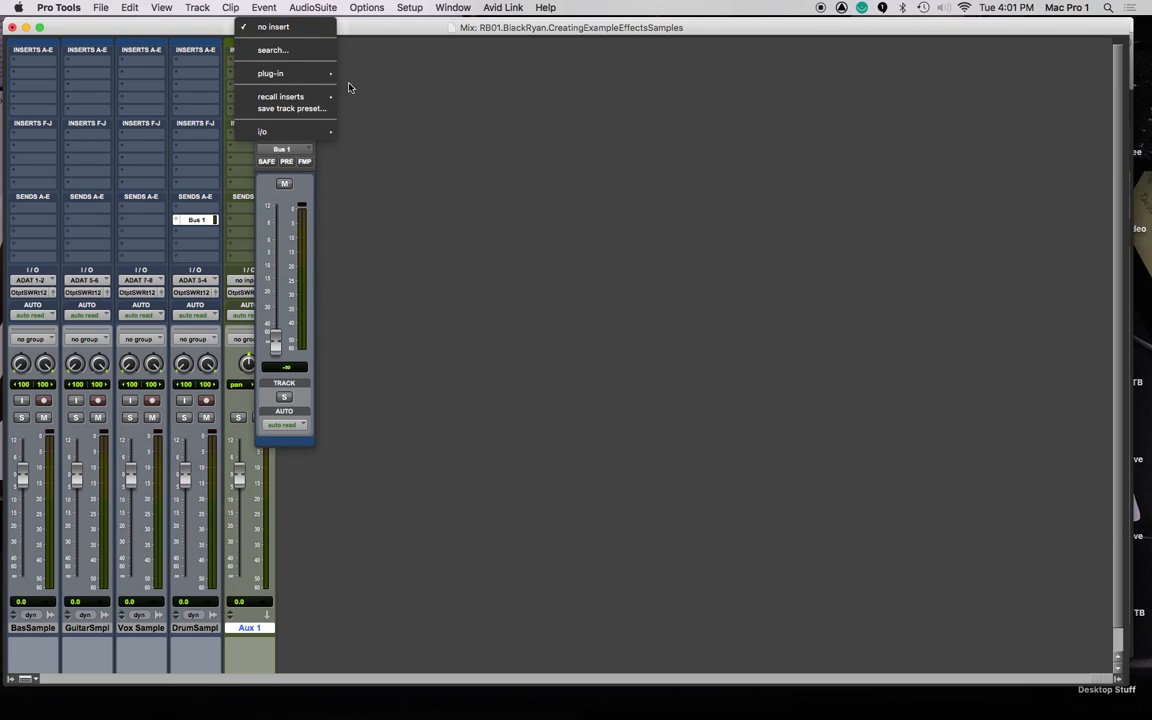
mouse_move(401, 103)
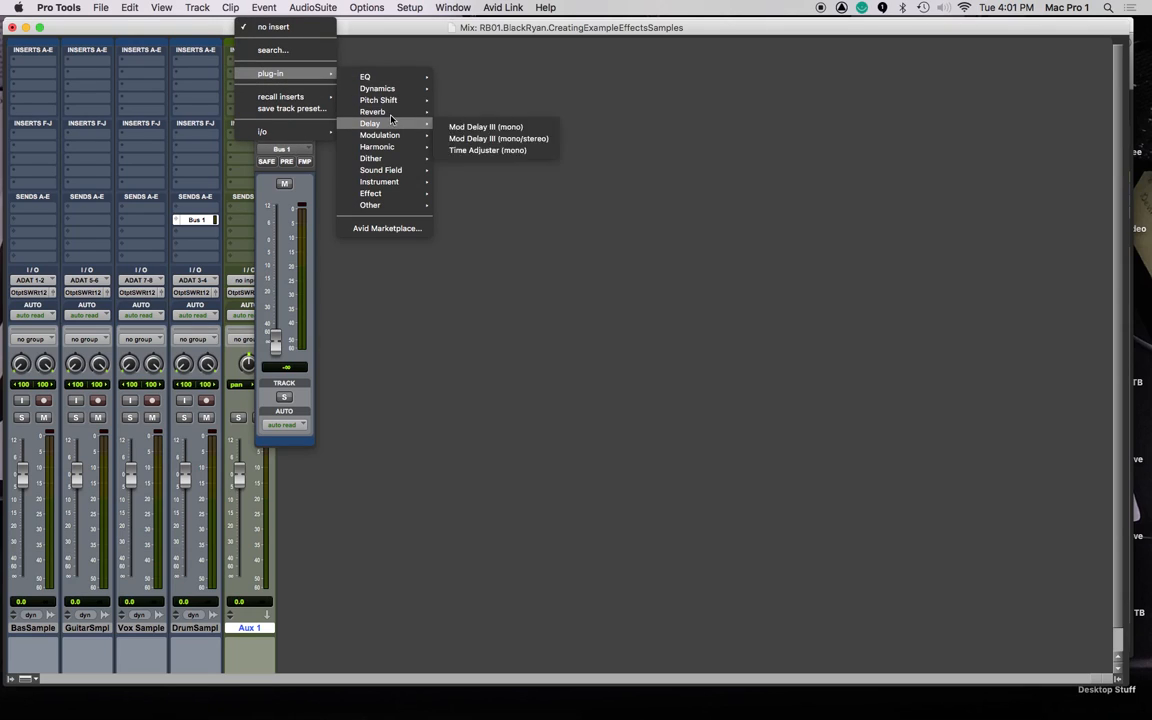
click(478, 126)
Solo the Drum Sample track and play it back to hear the drums.
drag(300, 110, 583, 112)
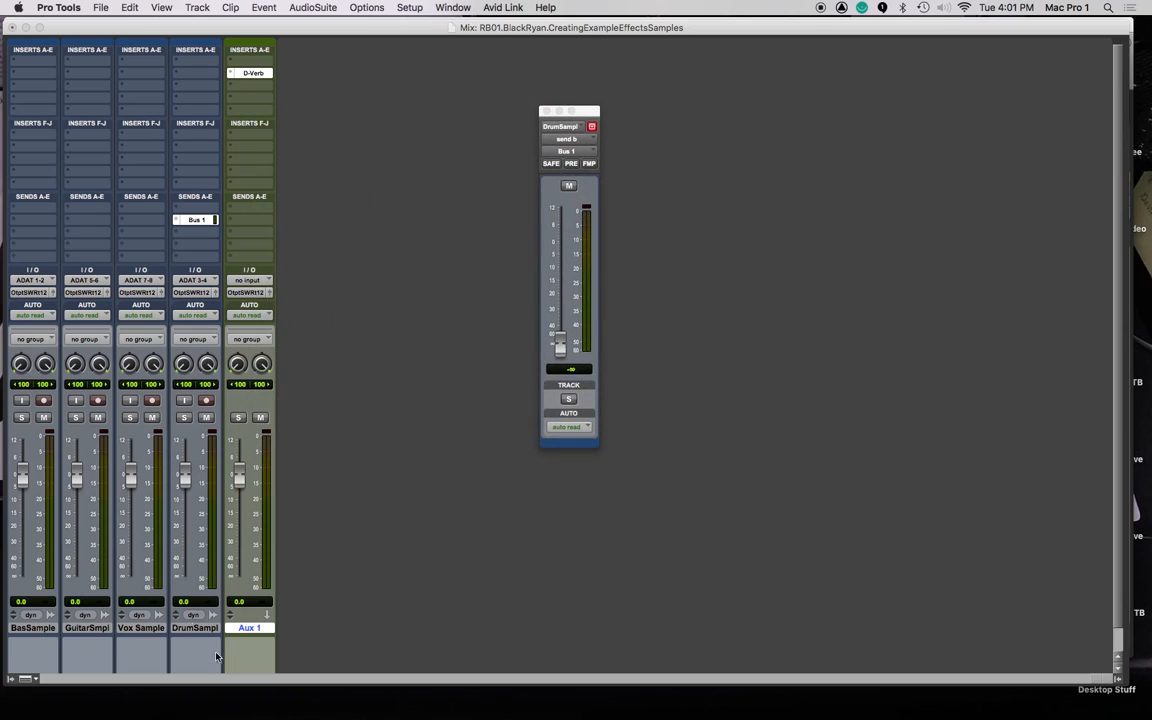
click(184, 418)
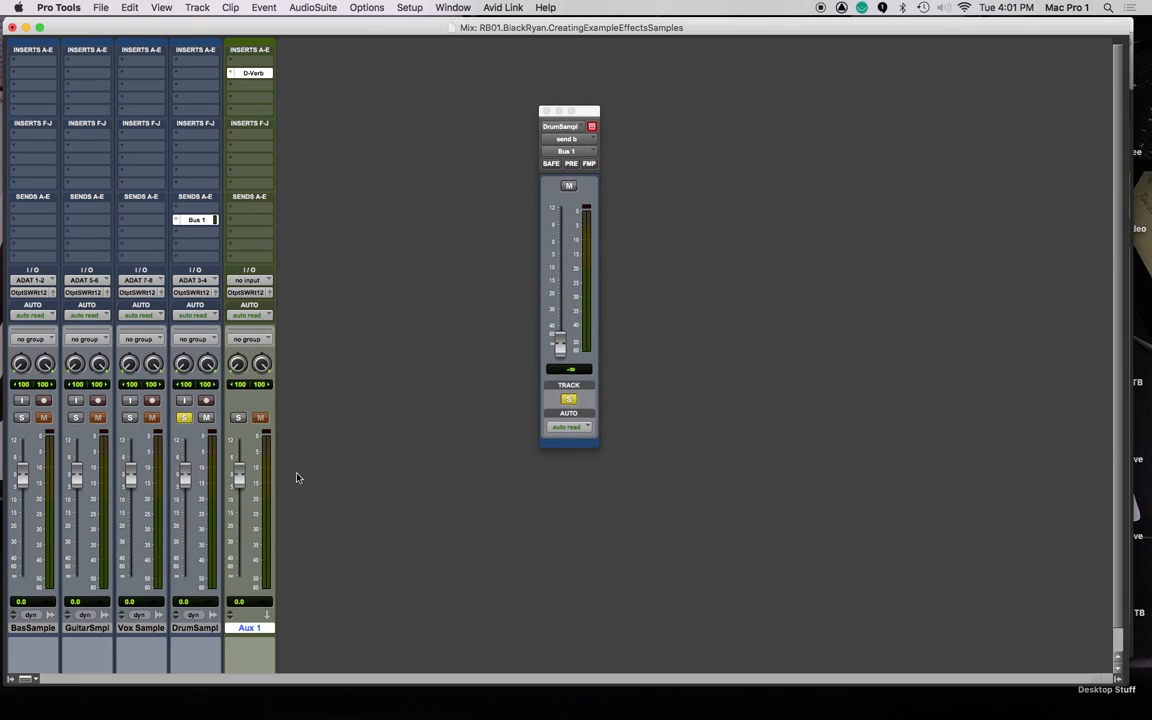
key(space)
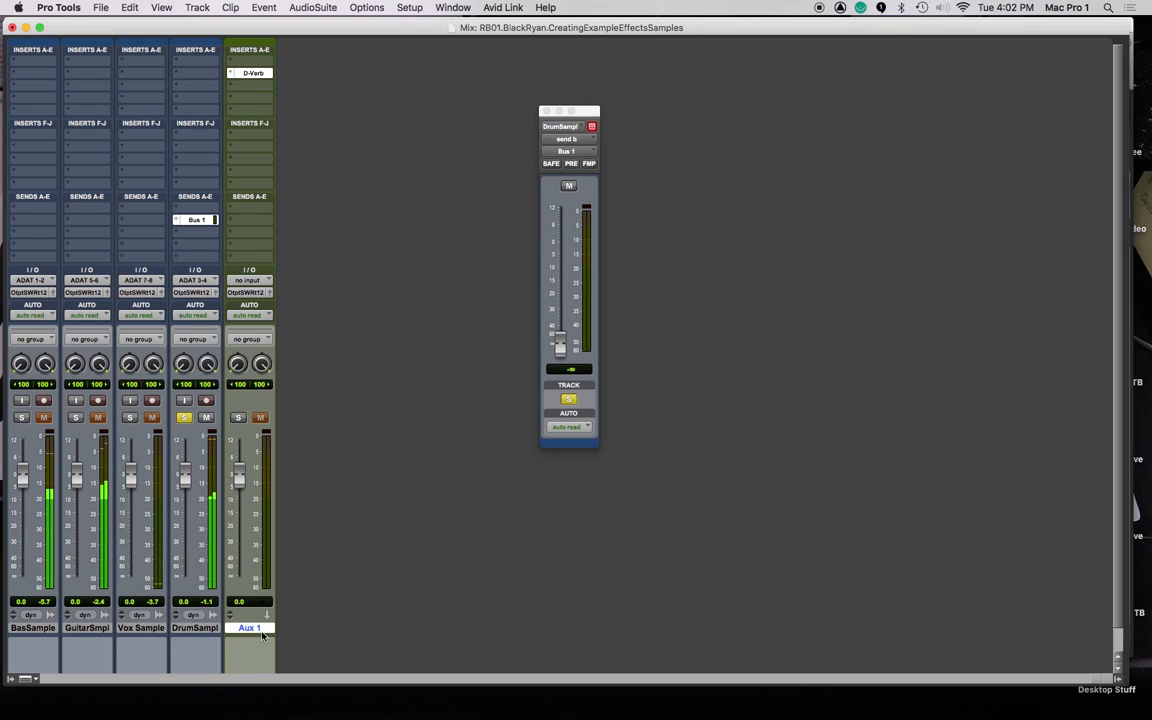
key(super+shift+n)
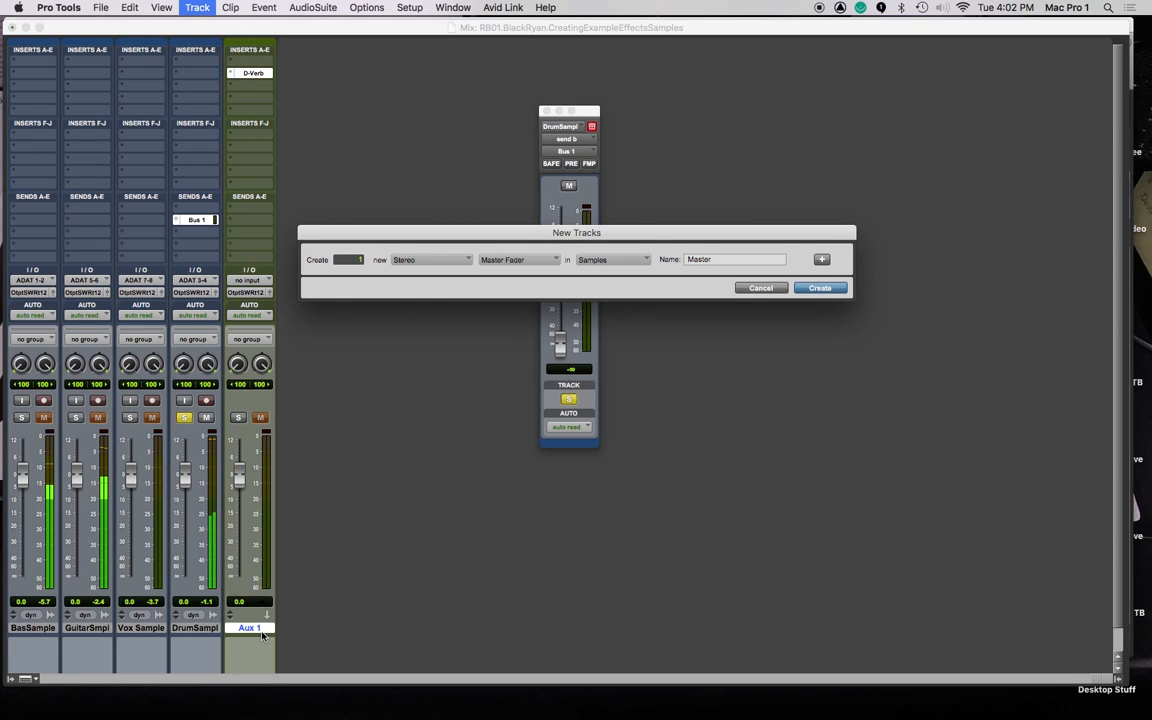
Add a Master 1 master fader, raise the drum send to -2.7, and make Aux 1 solo safe.
key(Return)
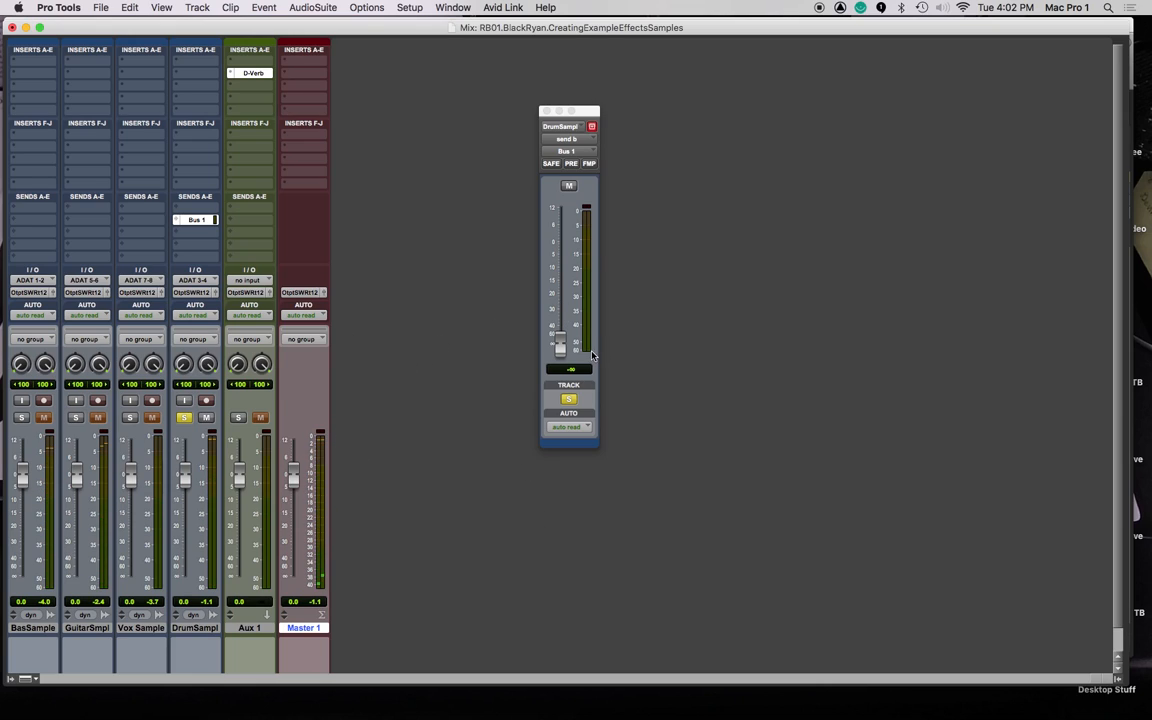
drag(560, 350, 559, 256)
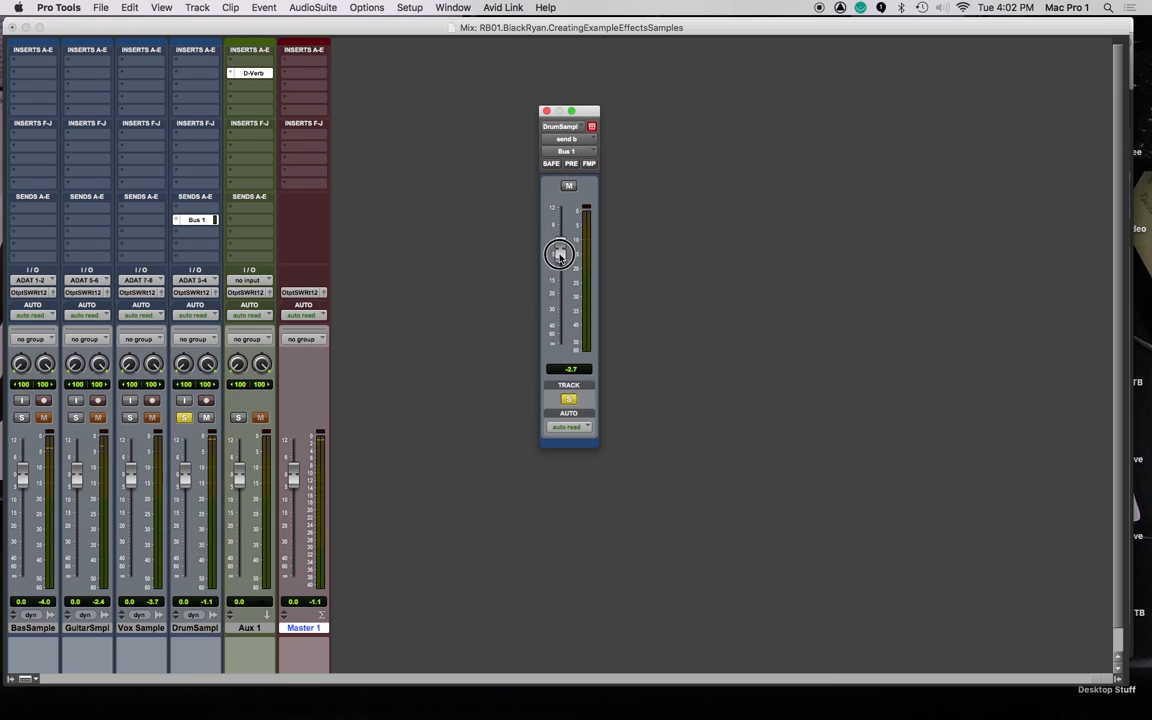
click(241, 420)
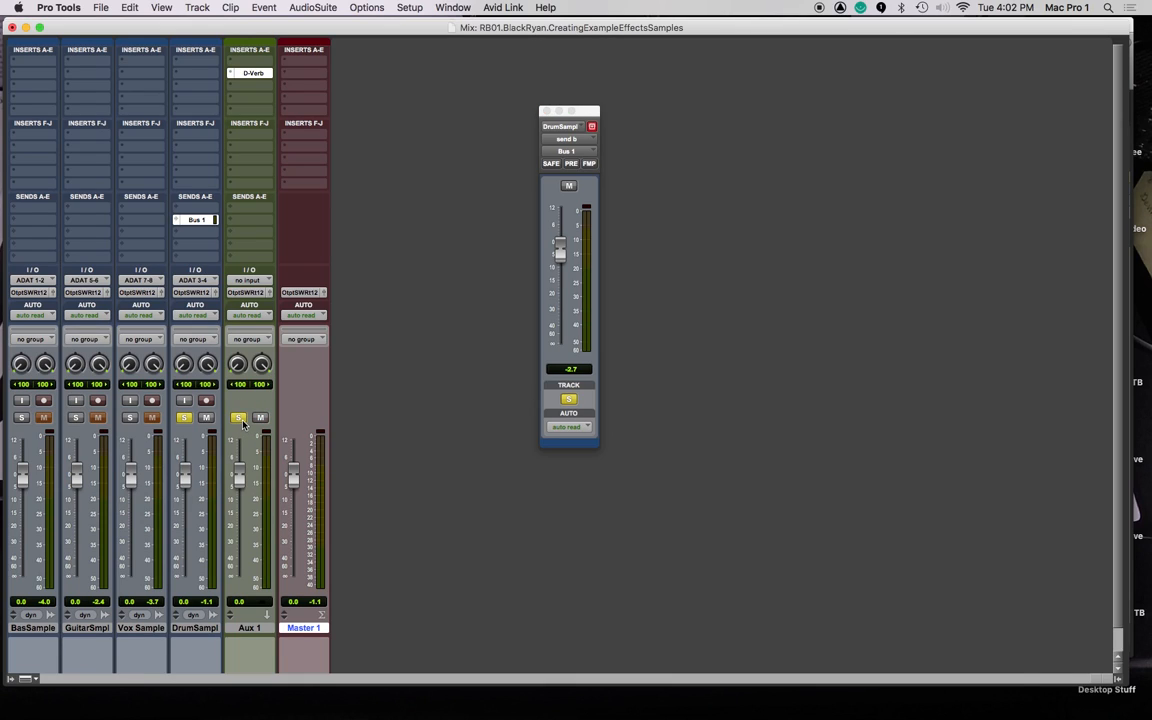
click(240, 420)
super+click(237, 419)
key(space)
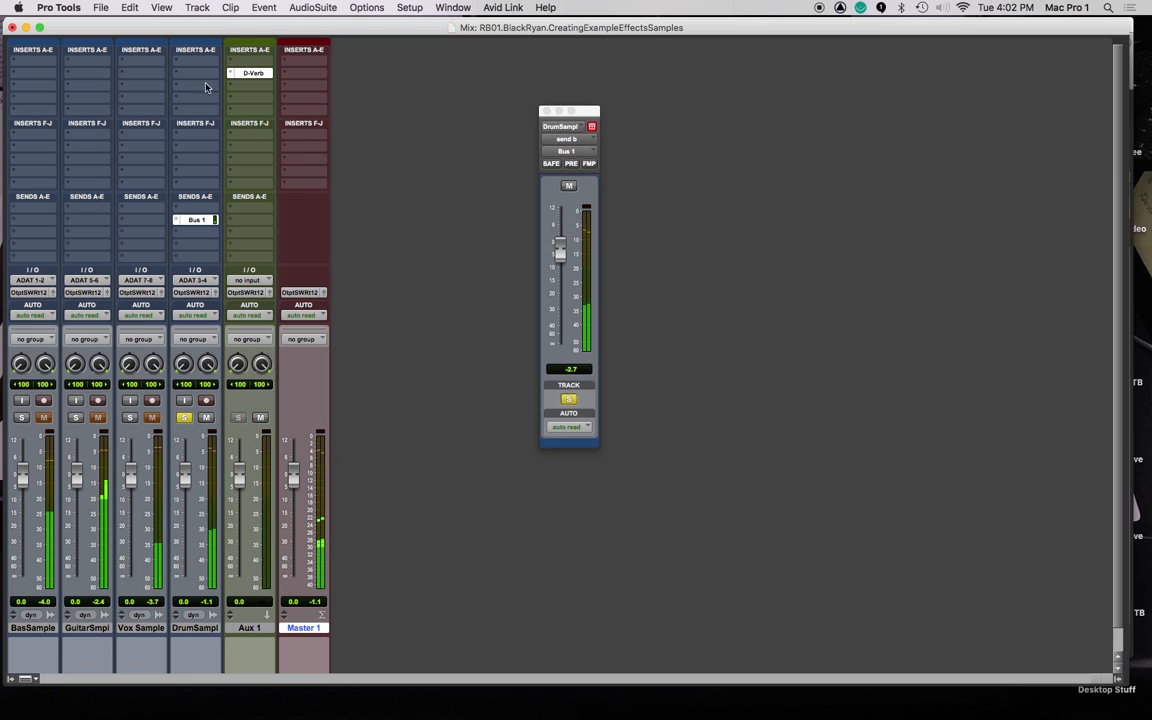
Set Aux 1's input to Bus 1.
click(265, 281)
mouse_move(258, 292)
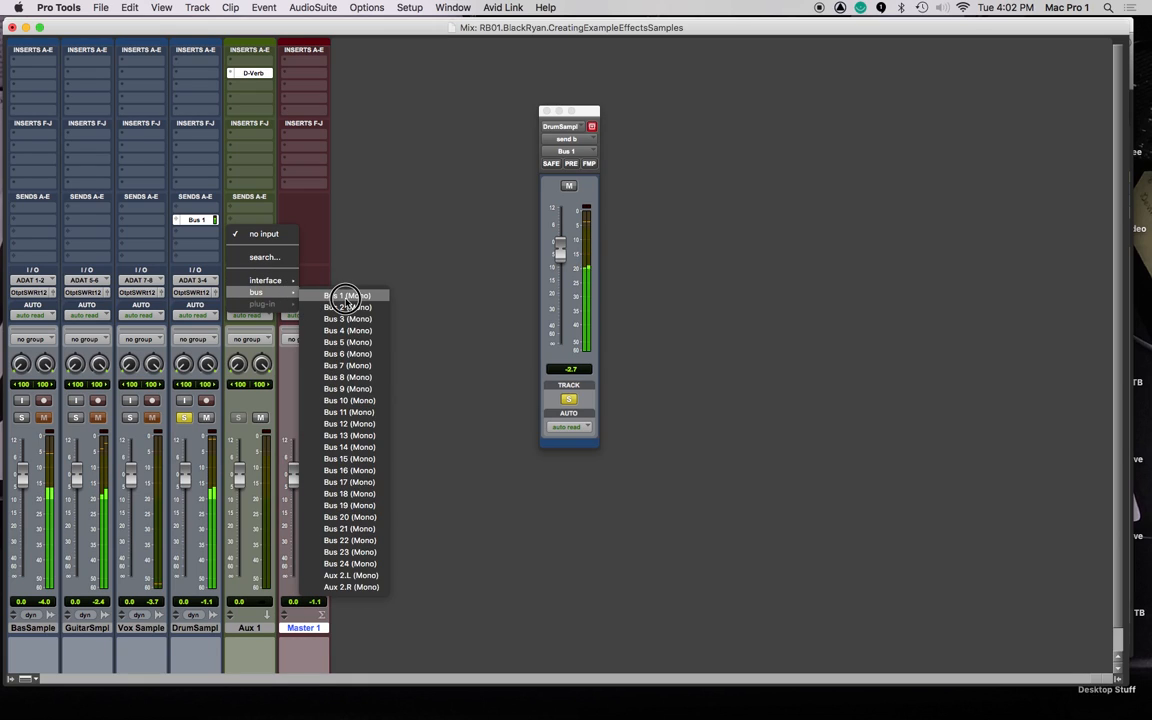
click(345, 297)
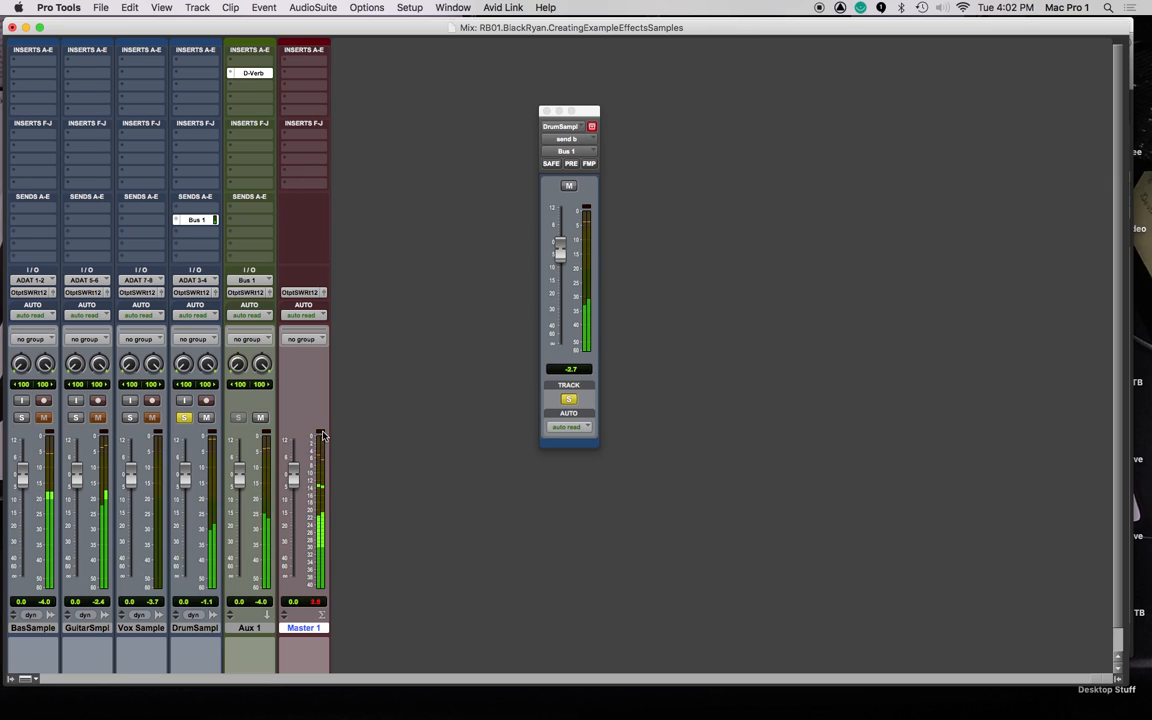
Lower all tracks to -8.6 dB via the <ALL> group, then reset Aux 1 and Master 1 to 0.0.
click(8, 679)
click(44, 534)
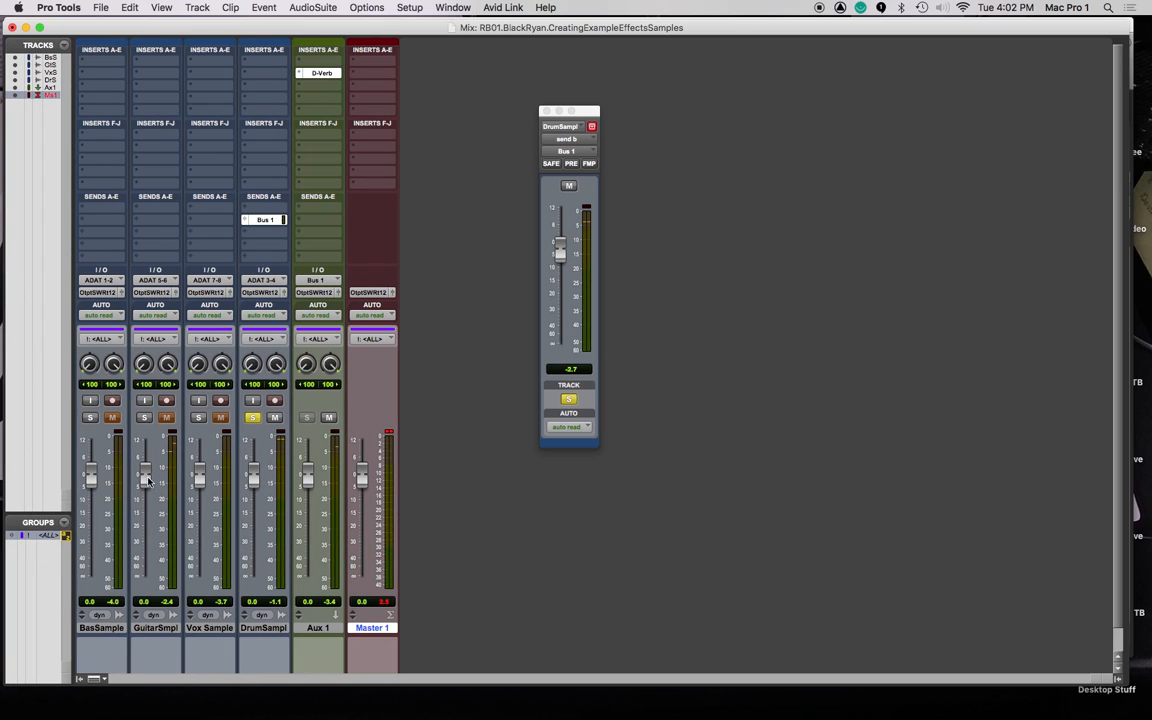
drag(93, 482, 91, 503)
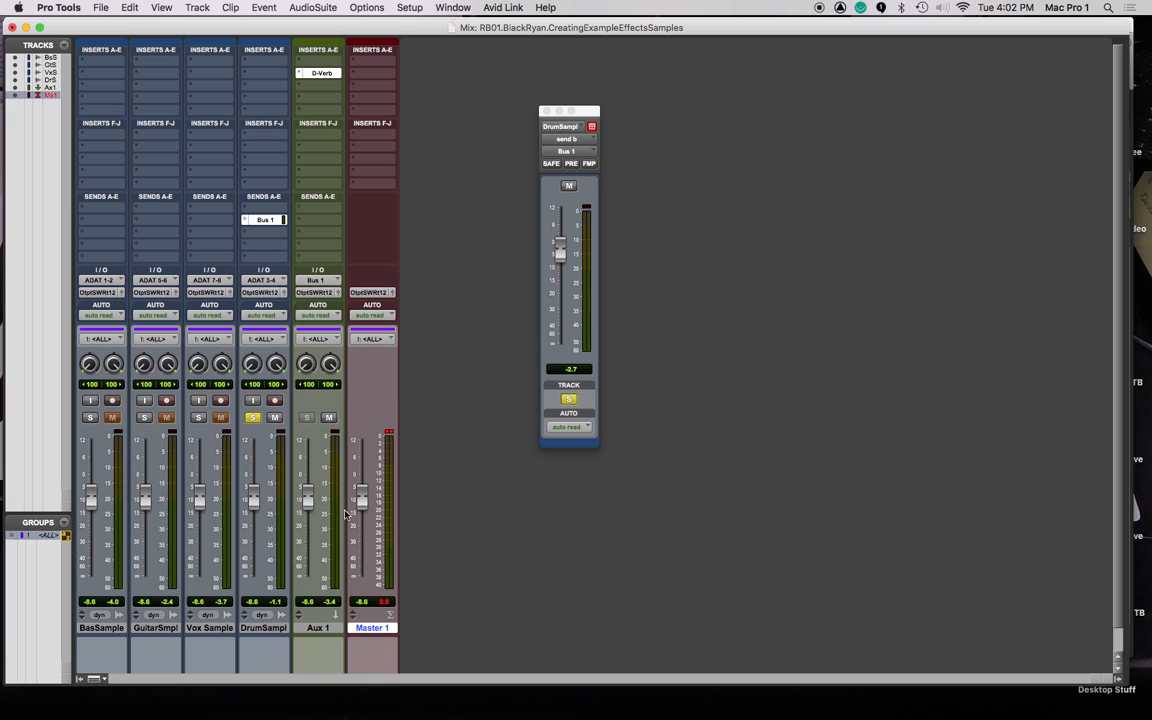
click(45, 536)
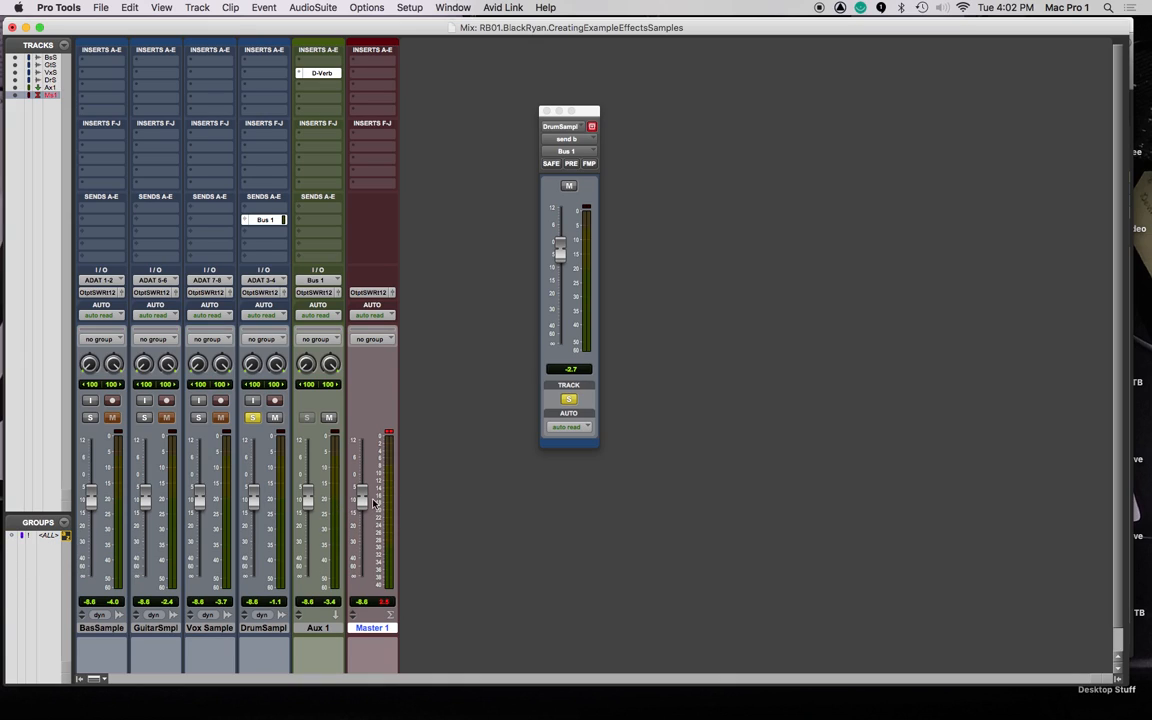
alt+click(312, 502)
alt+click(358, 500)
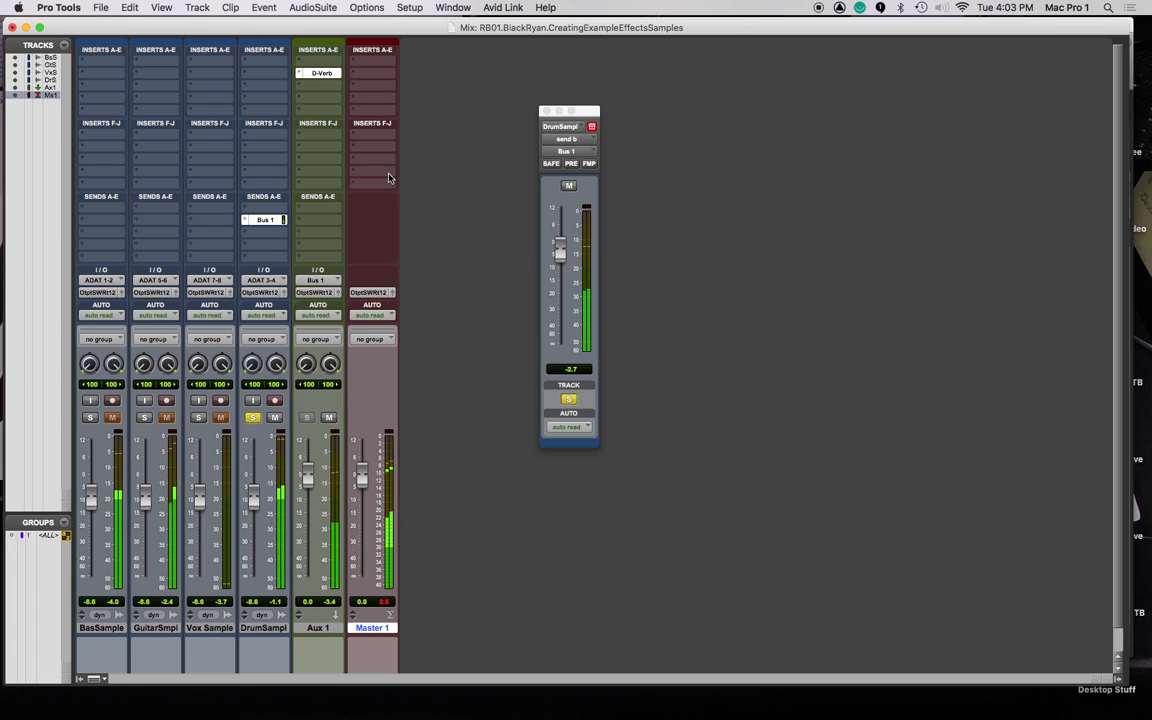
Set Aux 1's D-Verb to a large plate with 33 ms pre-delay, then select the drum send.
click(328, 74)
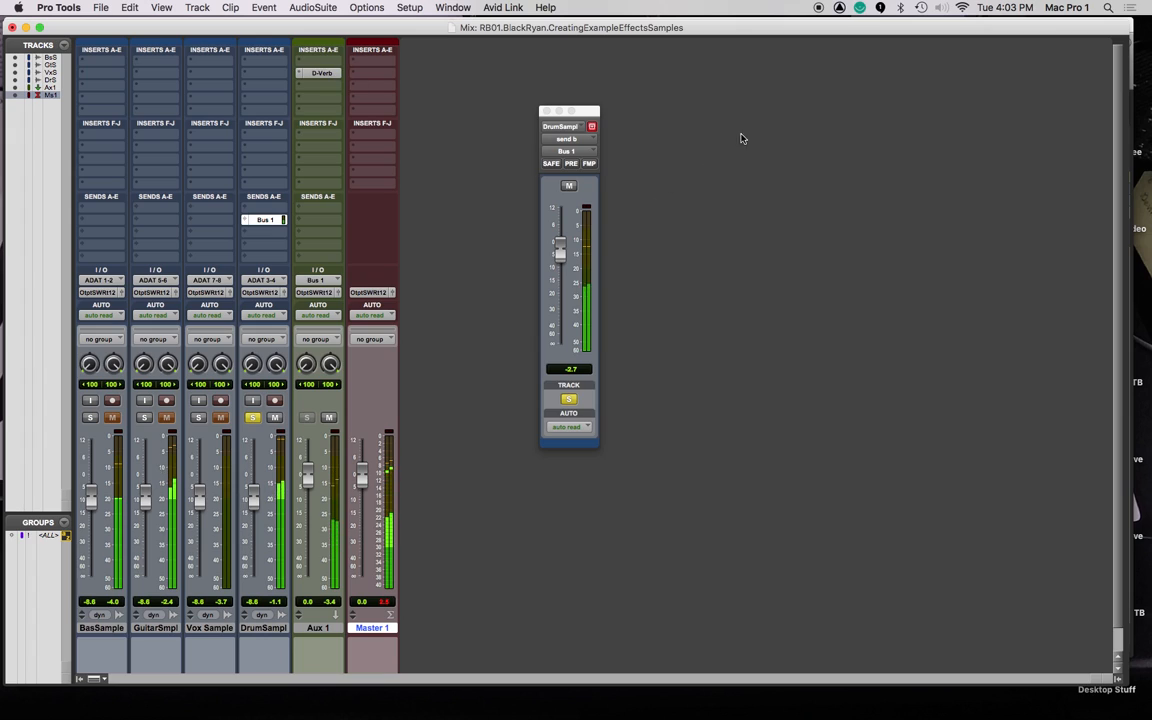
click(330, 76)
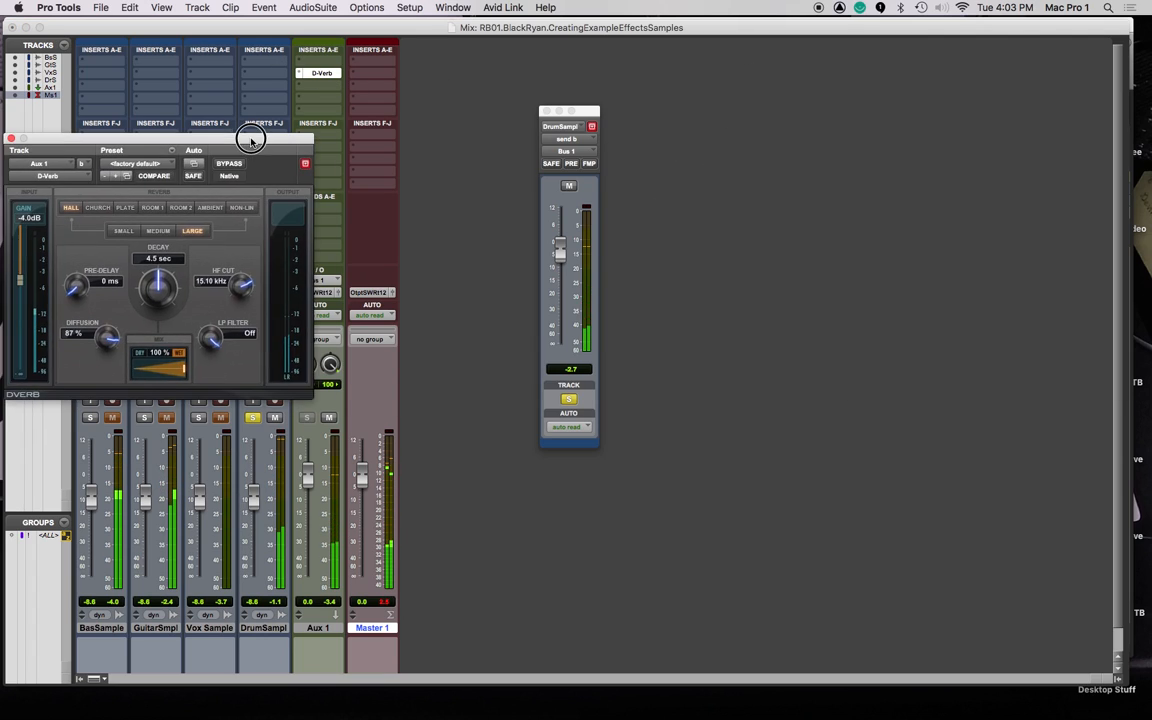
drag(252, 139, 368, 146)
click(275, 234)
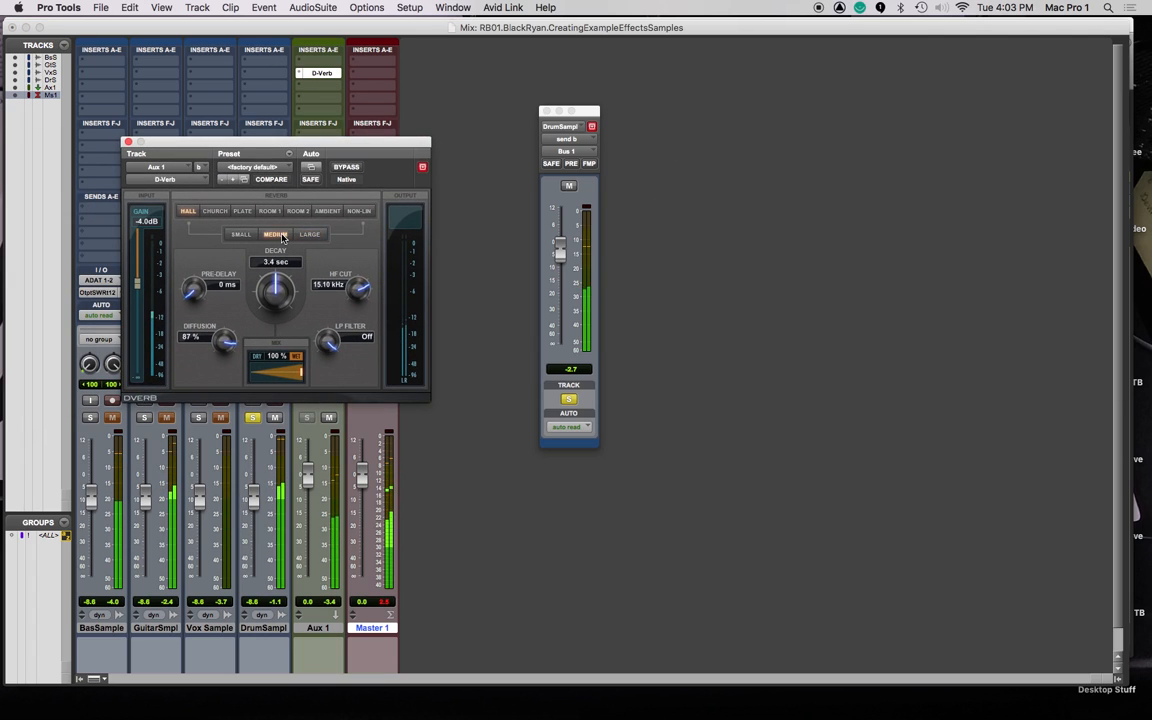
drag(272, 148, 779, 148)
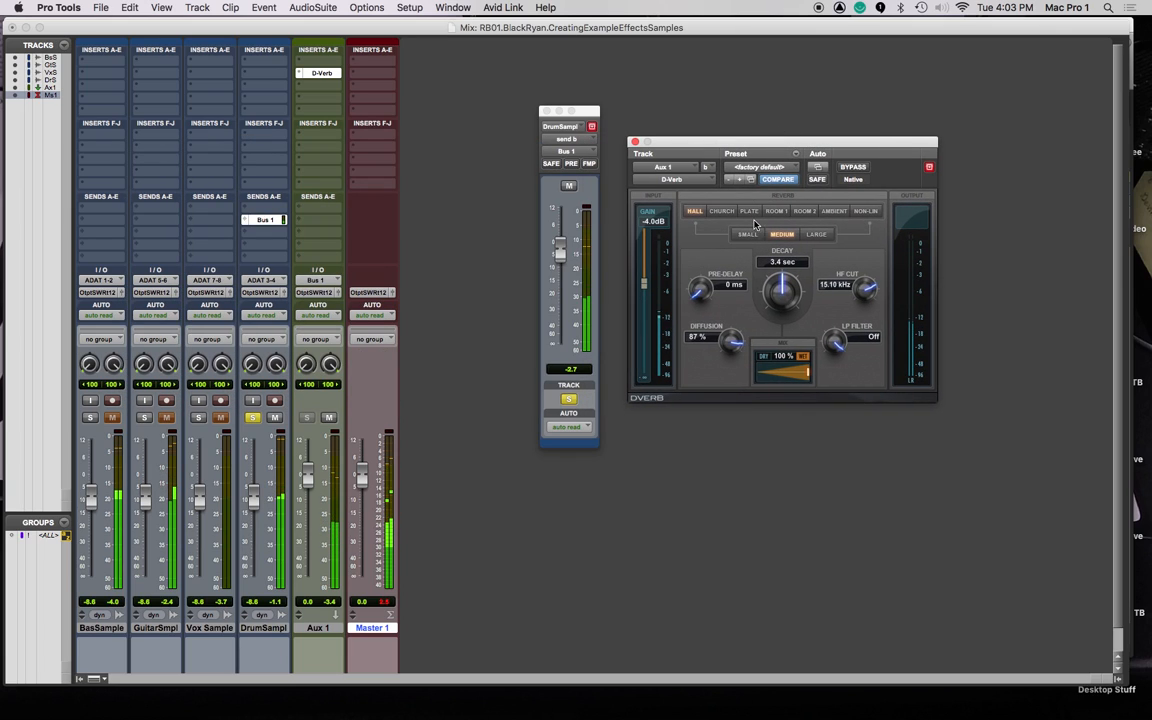
click(749, 211)
click(816, 234)
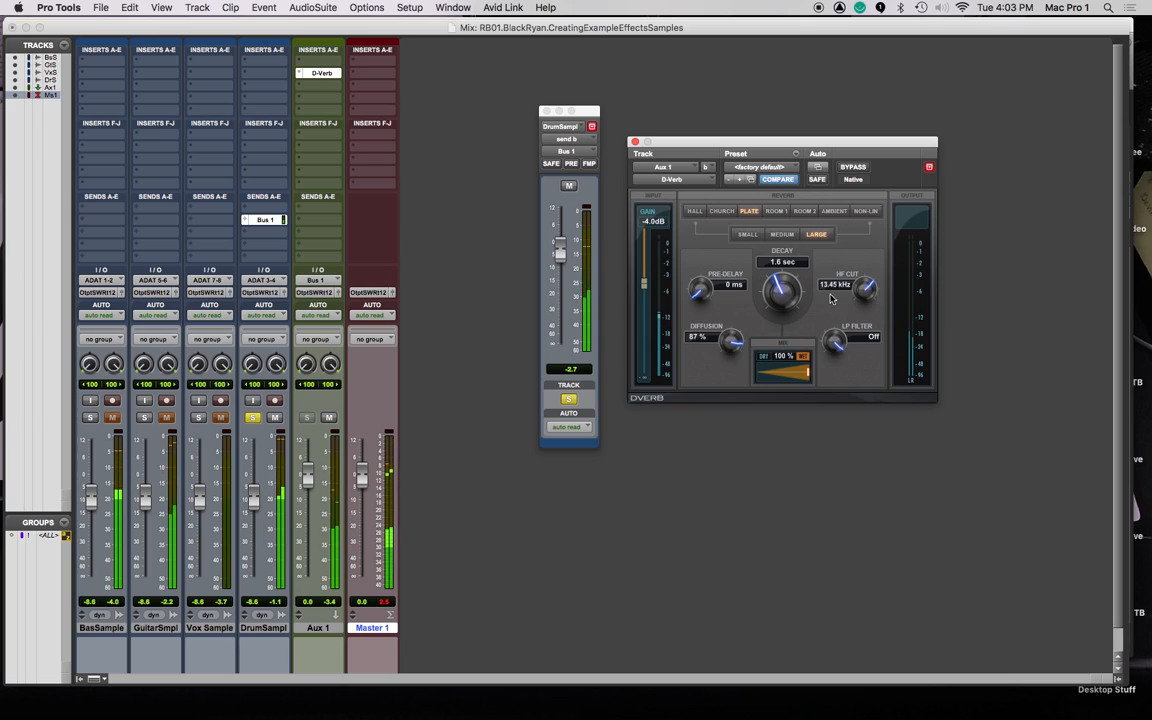
drag(699, 296, 700, 242)
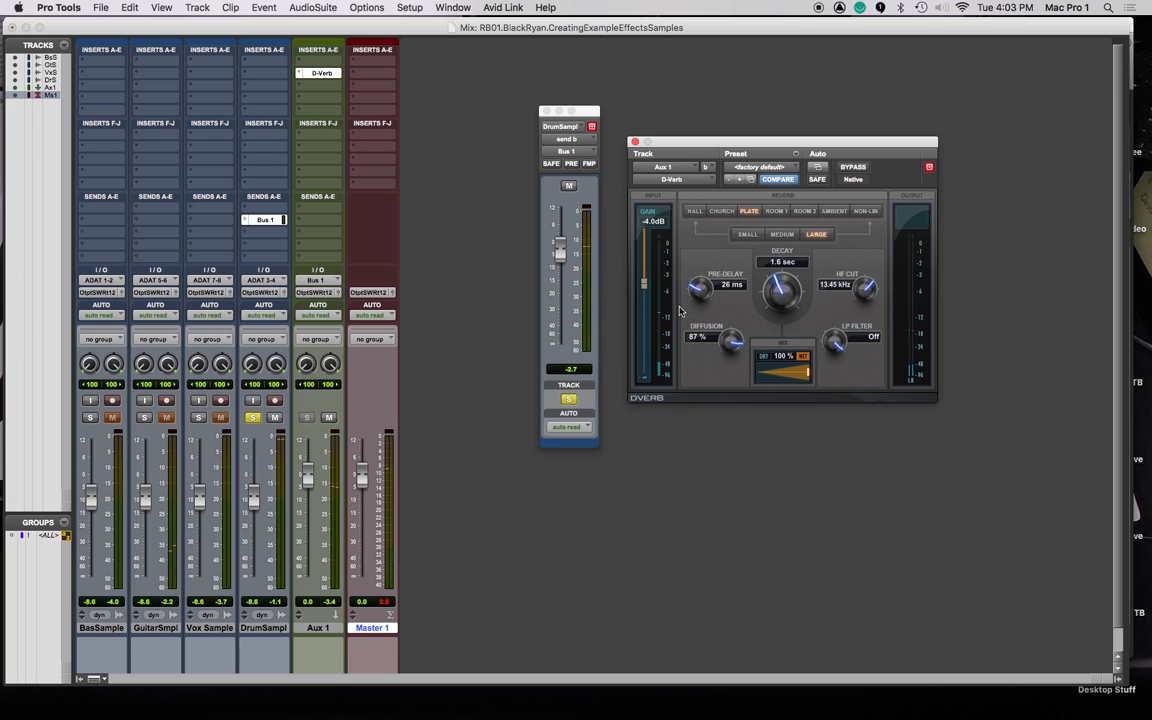
drag(702, 296, 702, 283)
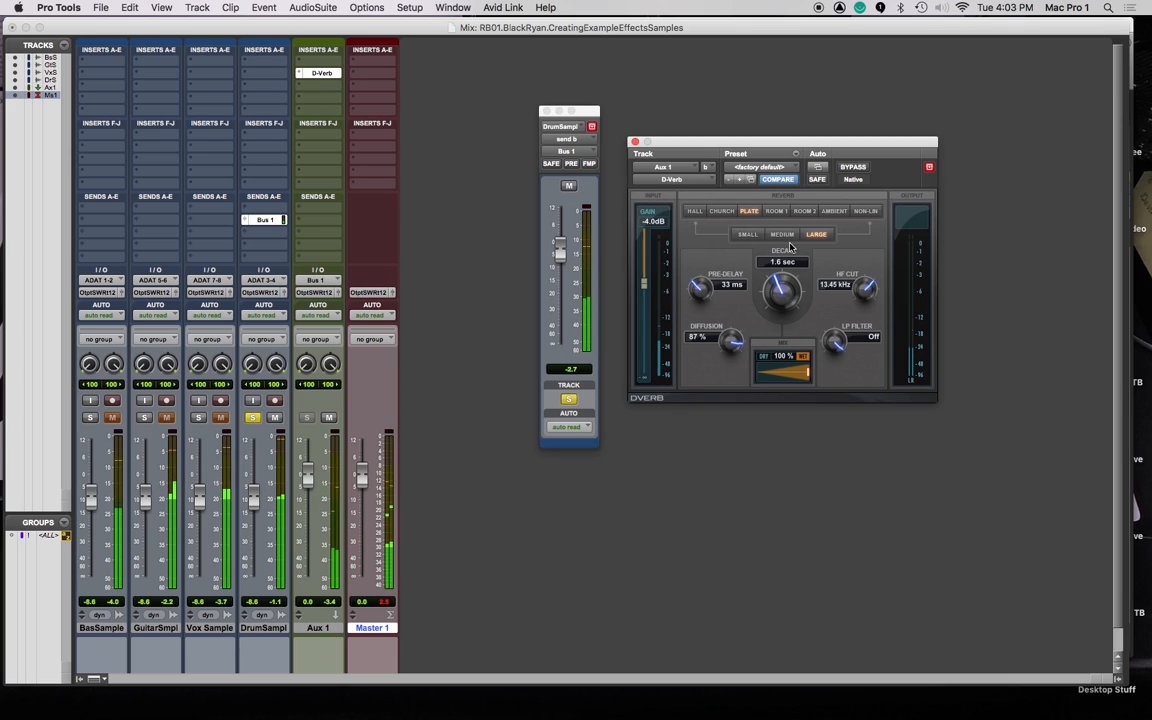
click(594, 300)
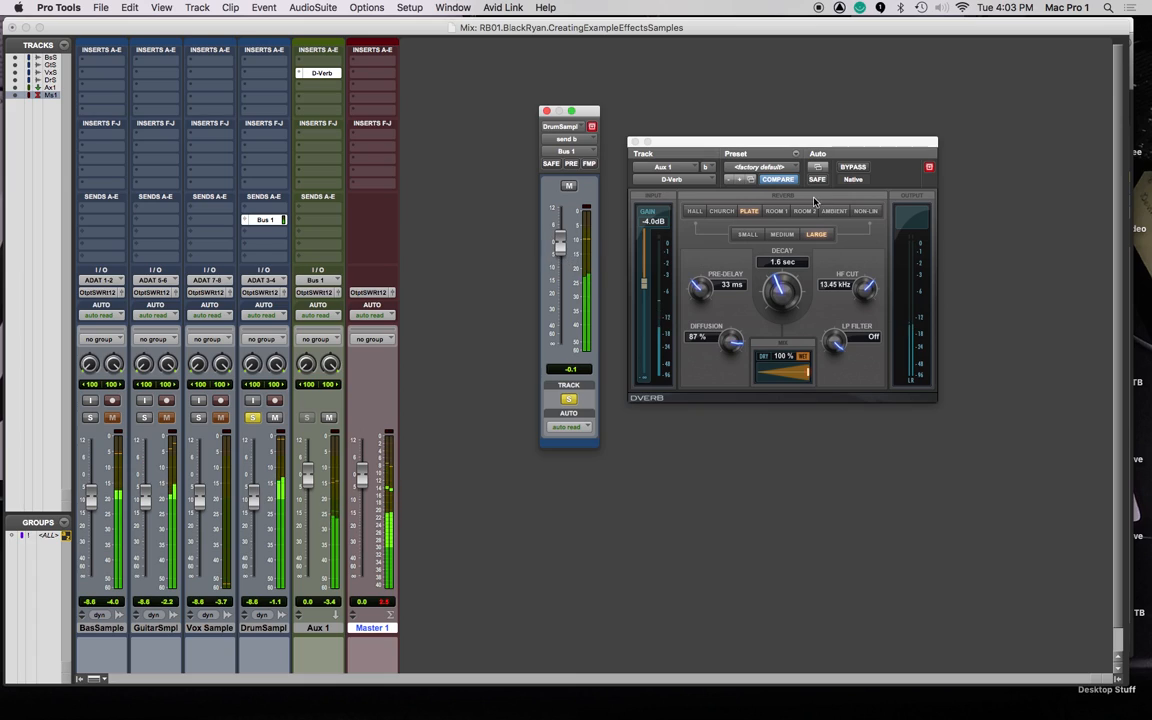
Insert an EQ3 7-Band after the D-Verb on Aux 1 and pull its high shelf down.
click(304, 91)
mouse_move(304, 91)
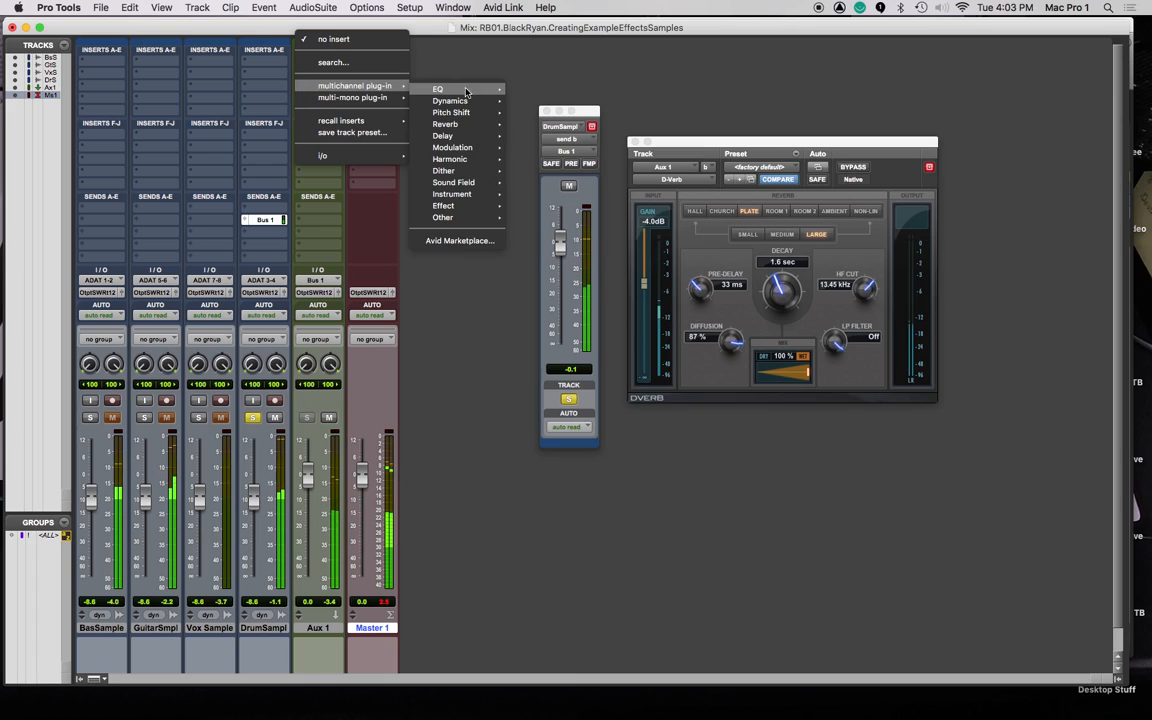
mouse_move(440, 89)
click(556, 137)
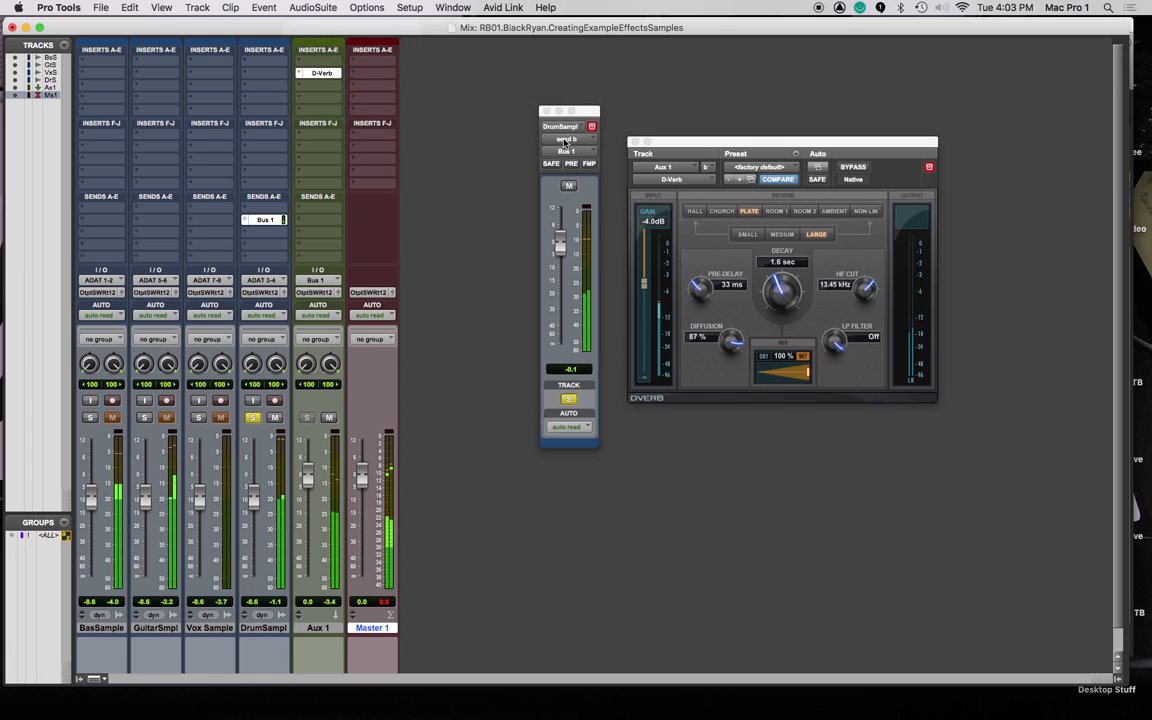
drag(1033, 262, 999, 242)
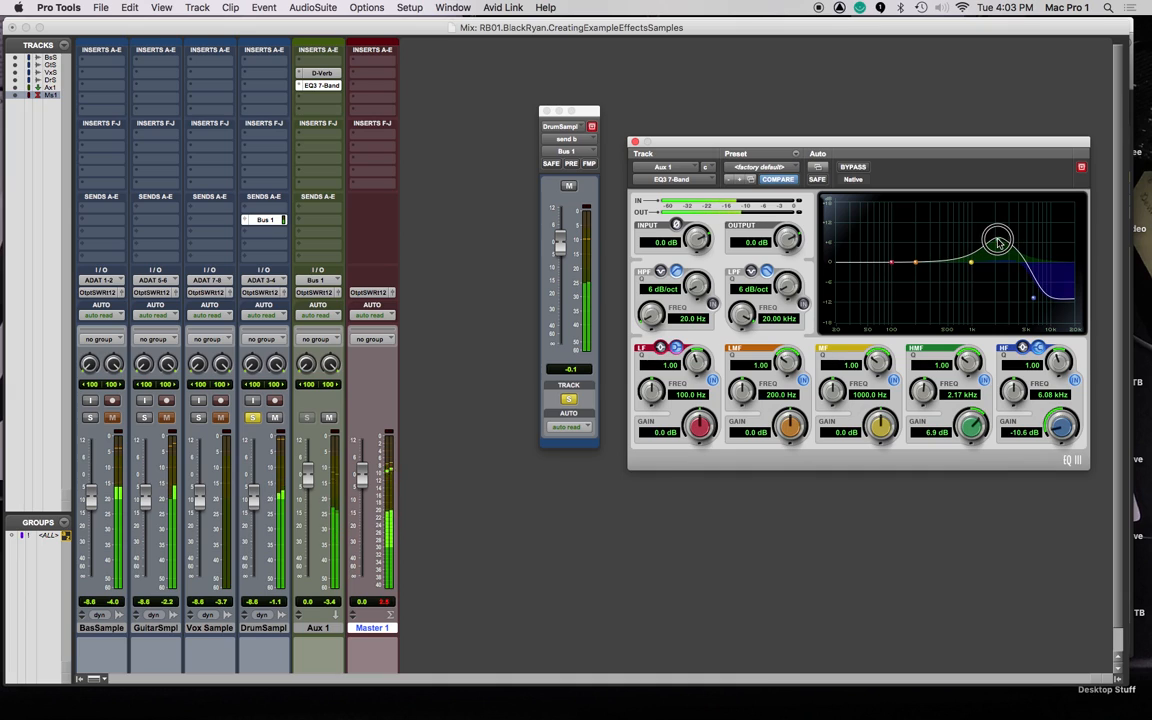
drag(784, 141, 731, 245)
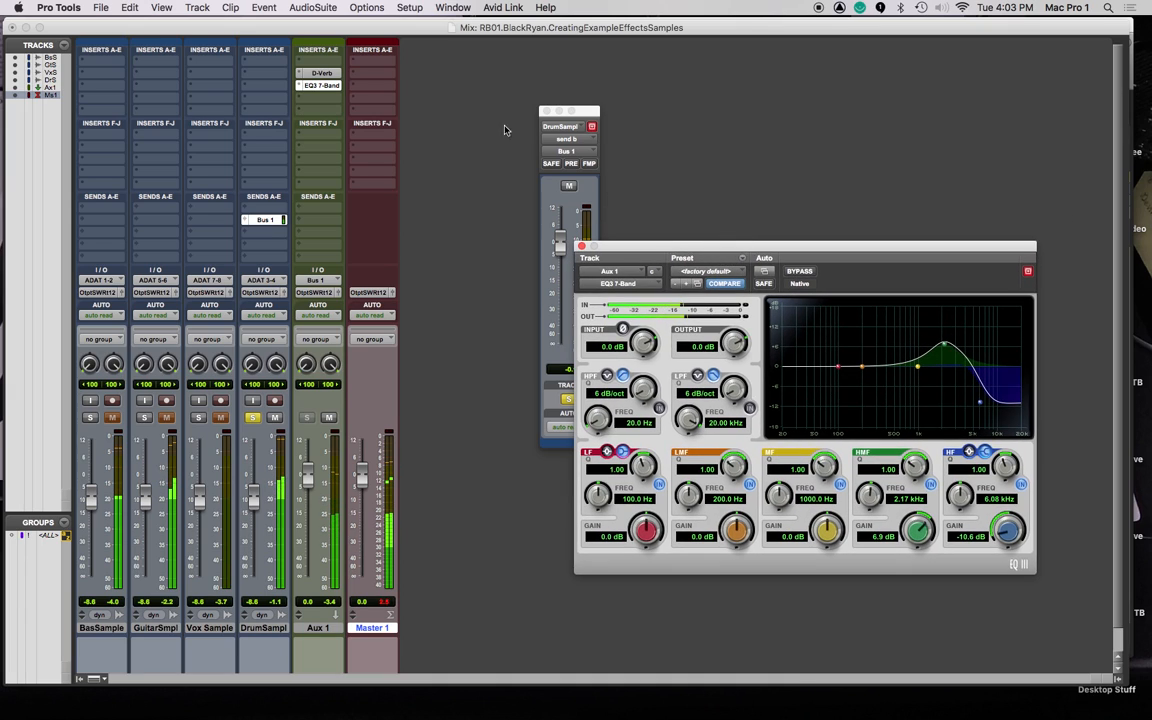
Switch D-Verb to a medium Church, set its HF cut near 10.55 kHz, and ease the EQ's high cut.
click(327, 76)
drag(235, 32, 483, 252)
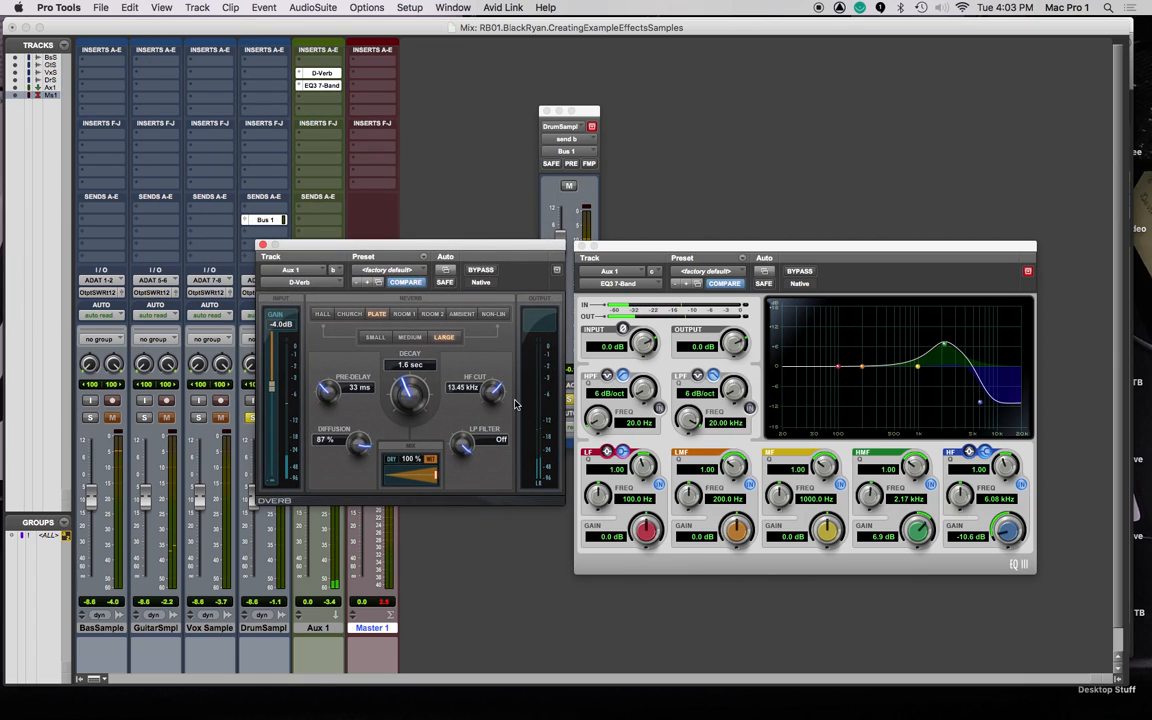
drag(491, 404, 493, 393)
click(349, 314)
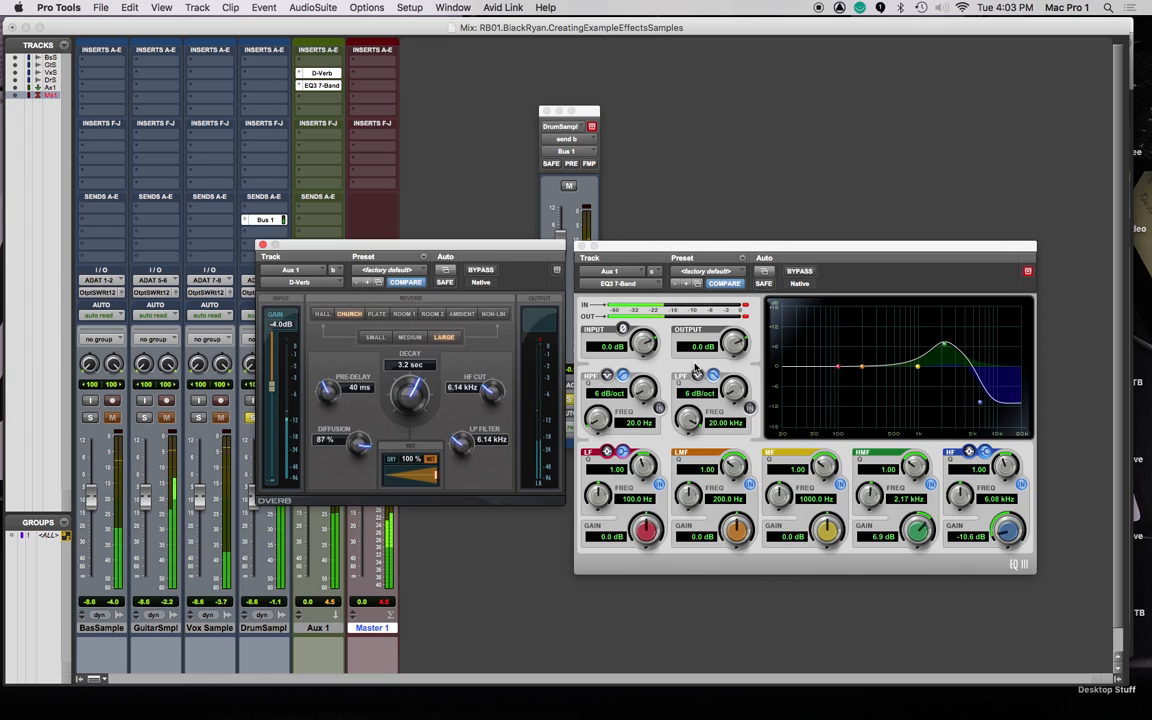
click(744, 308)
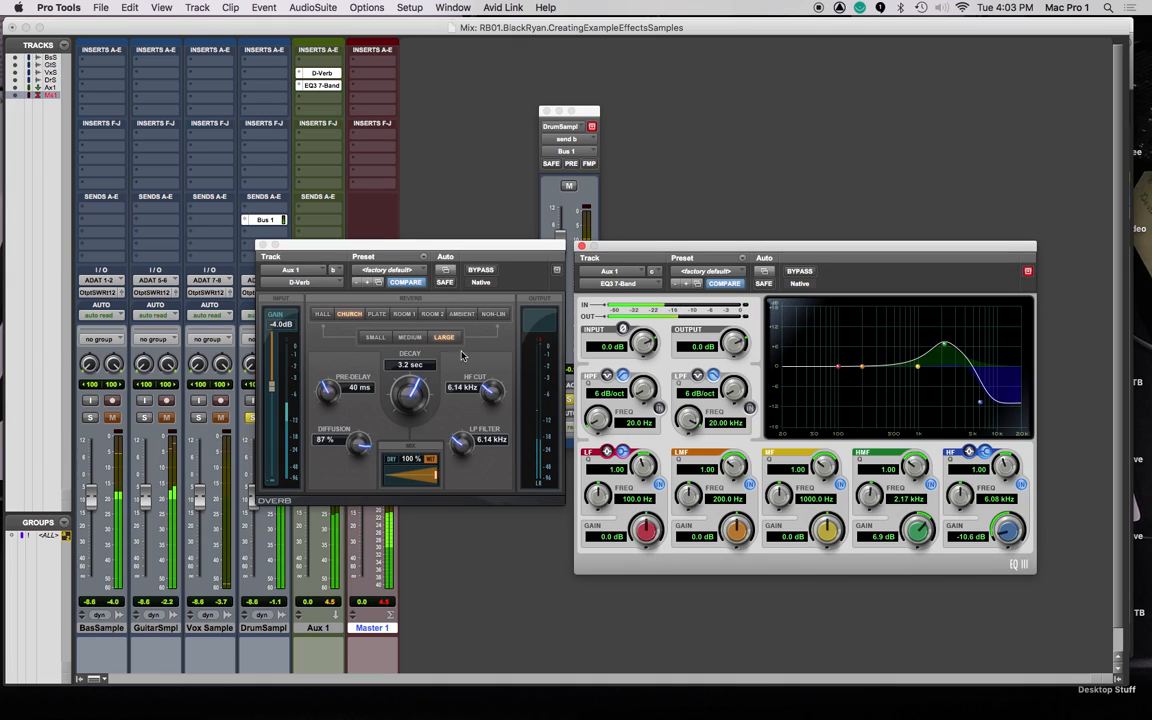
drag(487, 397, 486, 351)
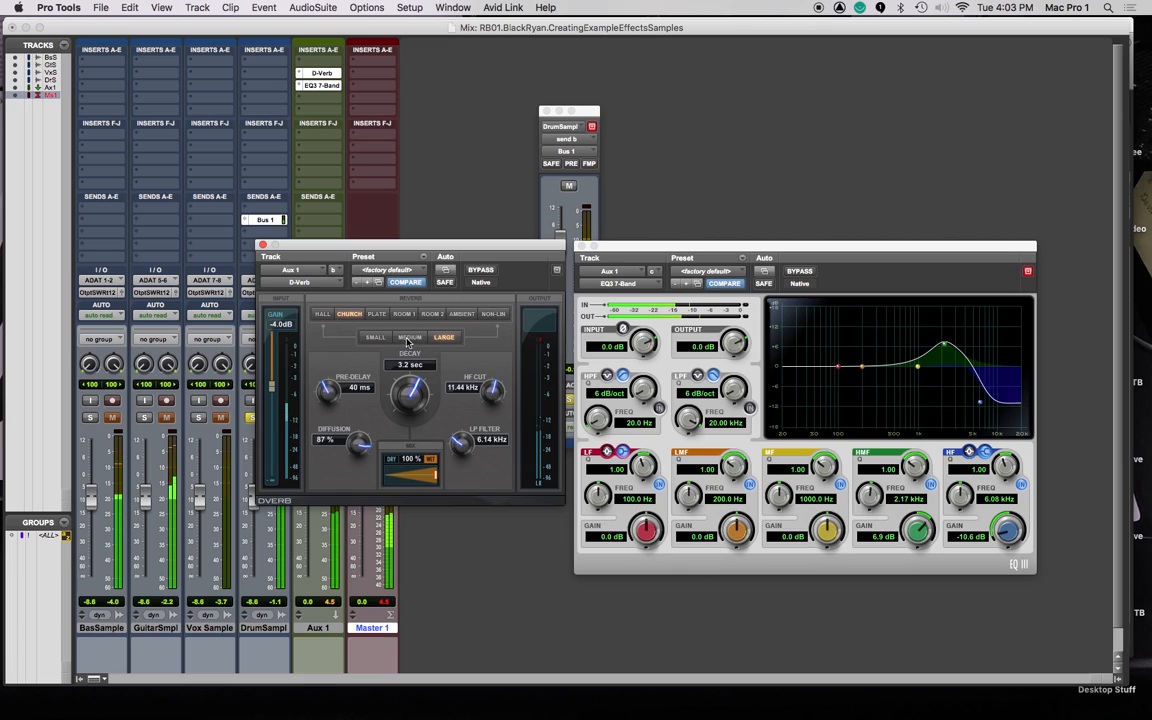
drag(981, 406, 998, 388)
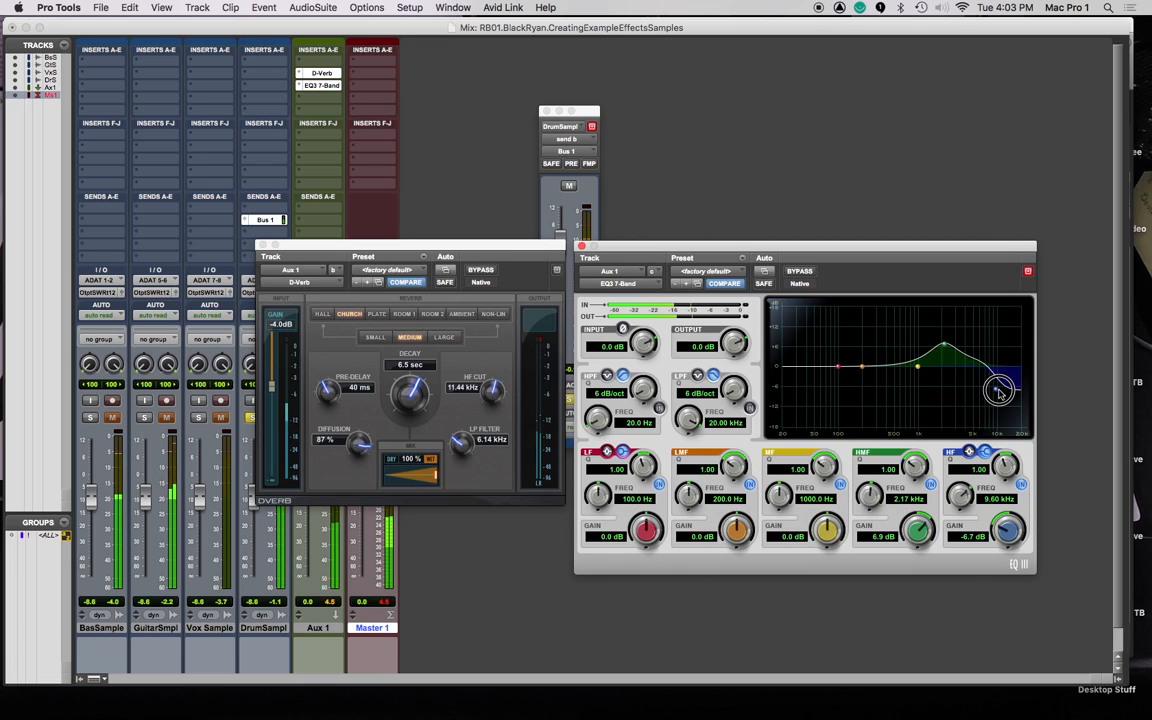
click(262, 245)
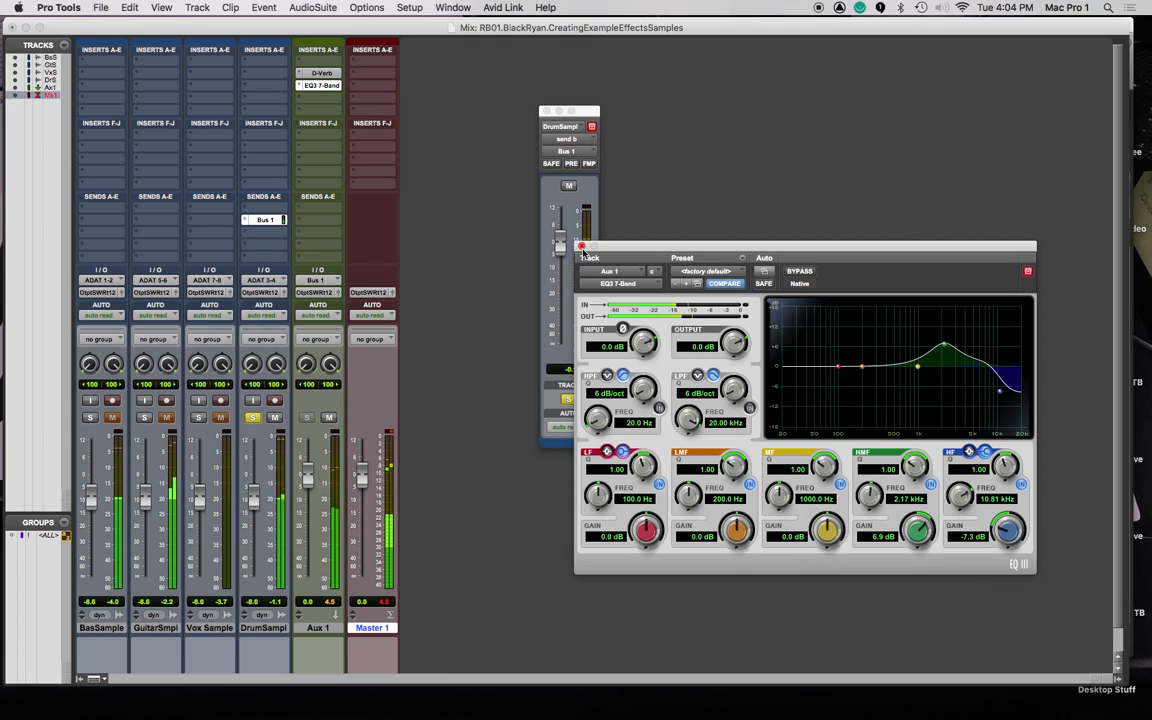
Set the D-Verb decay to 3.7 sec and the pre-delay to 34 ms.
click(322, 74)
drag(657, 389, 651, 378)
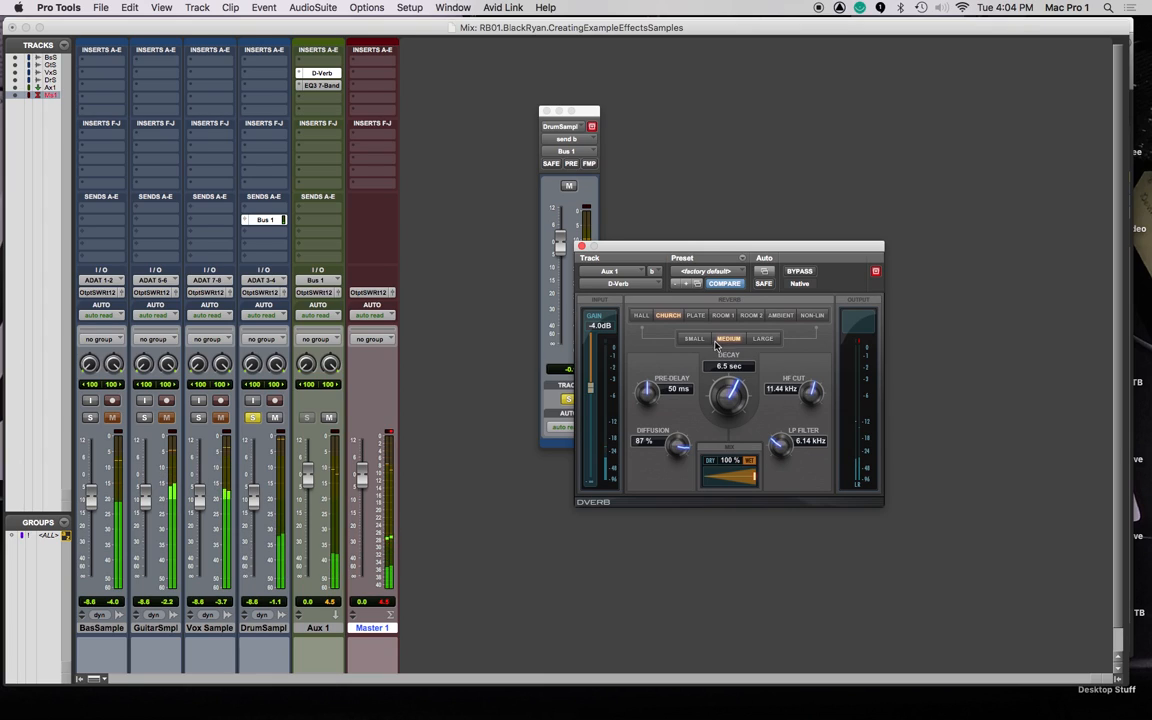
drag(730, 410, 730, 428)
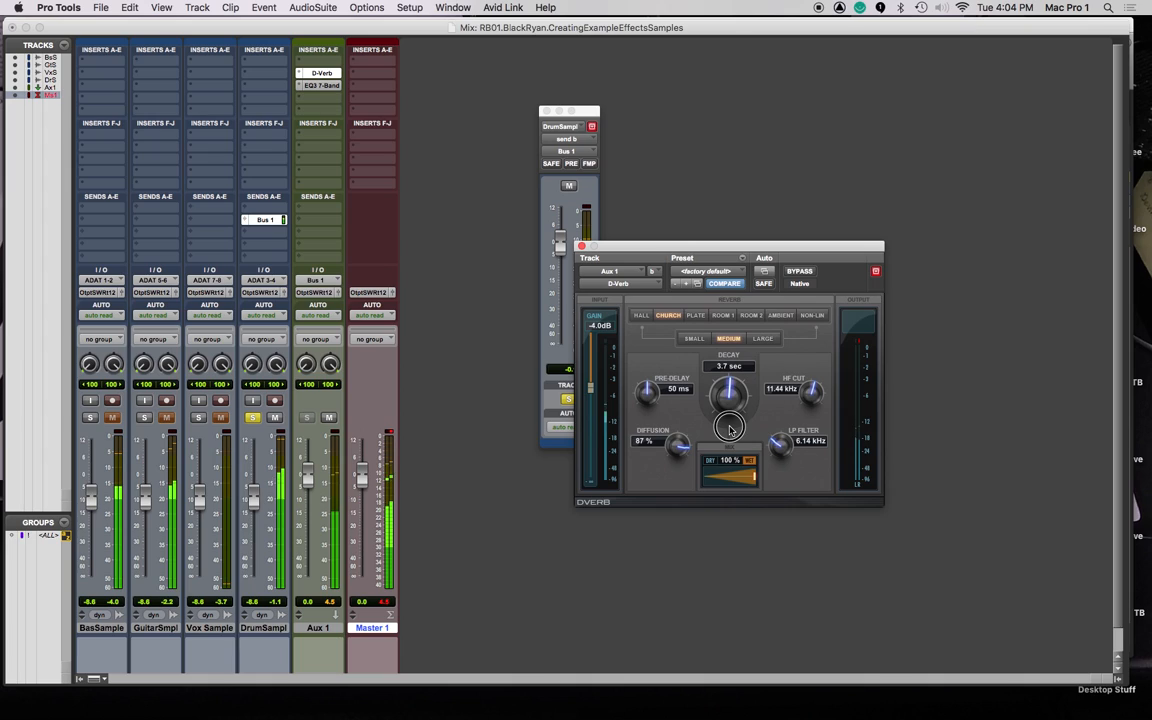
drag(656, 388, 651, 467)
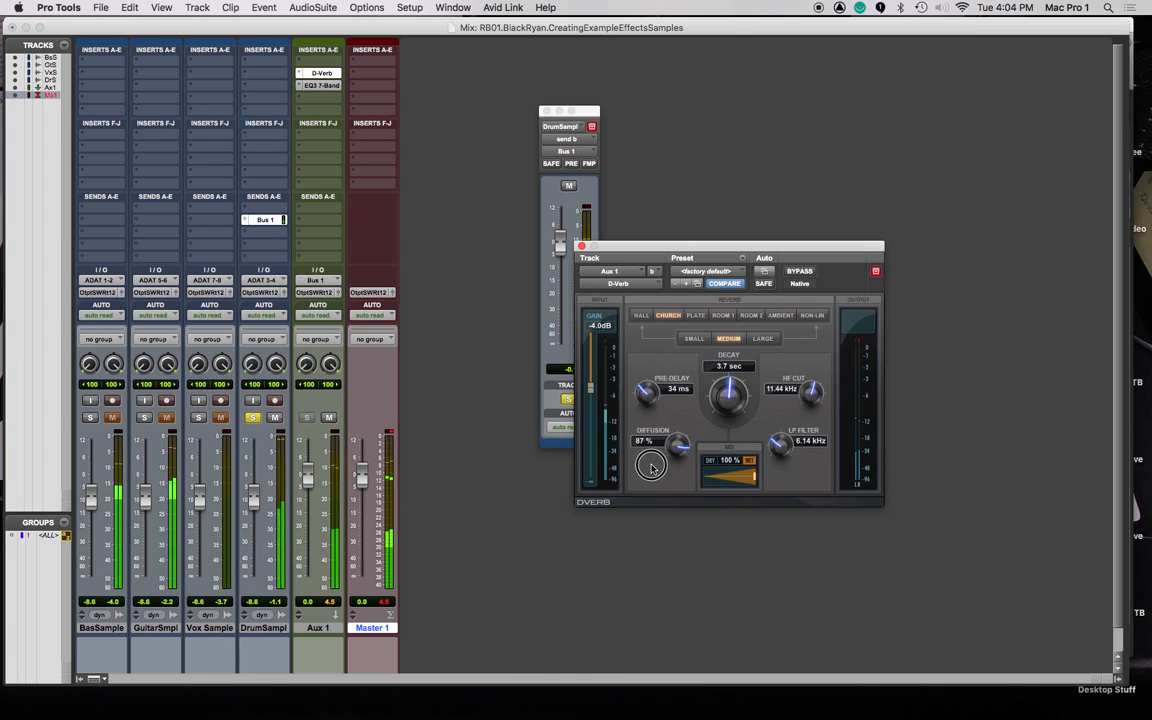
Close the D-Verb and drum send windows with Bus 1 still unmuted, returning to the Edit window.
click(582, 247)
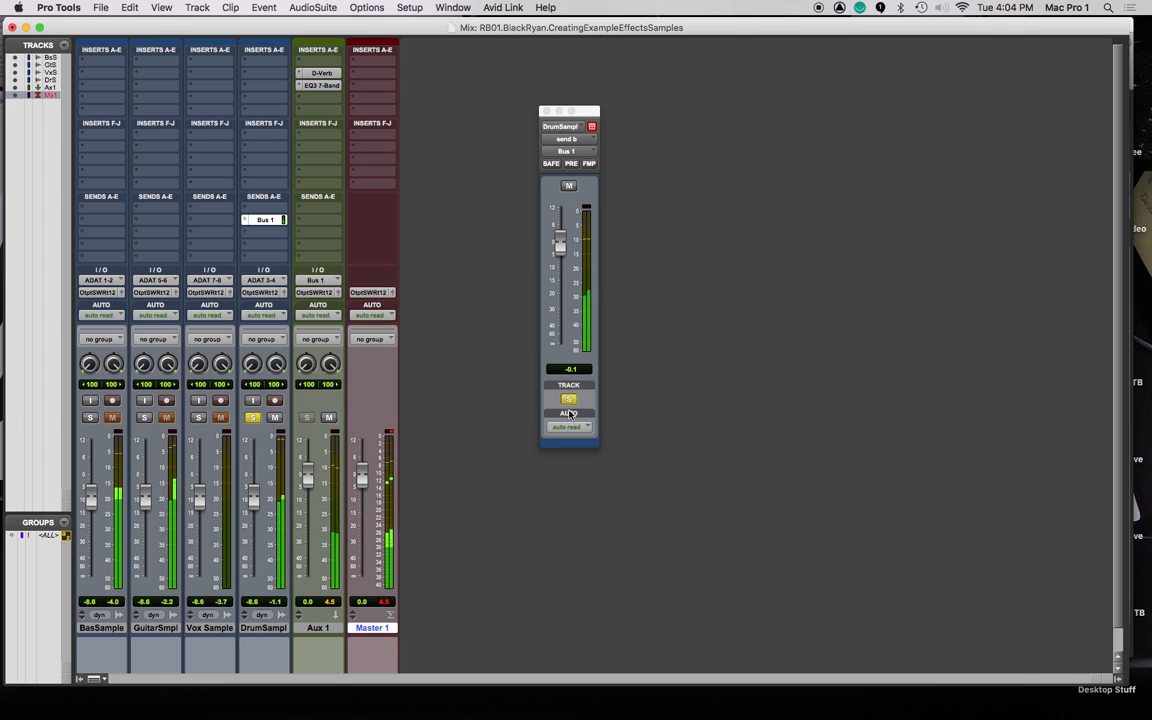
super+click(266, 222)
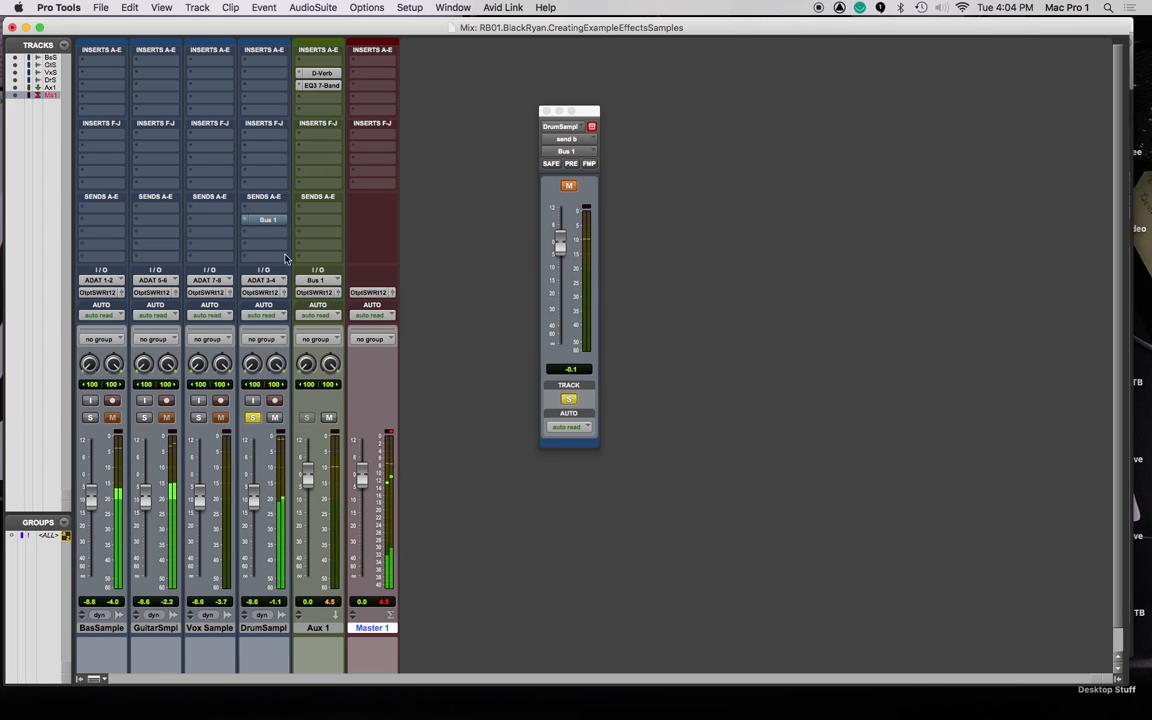
super+click(266, 220)
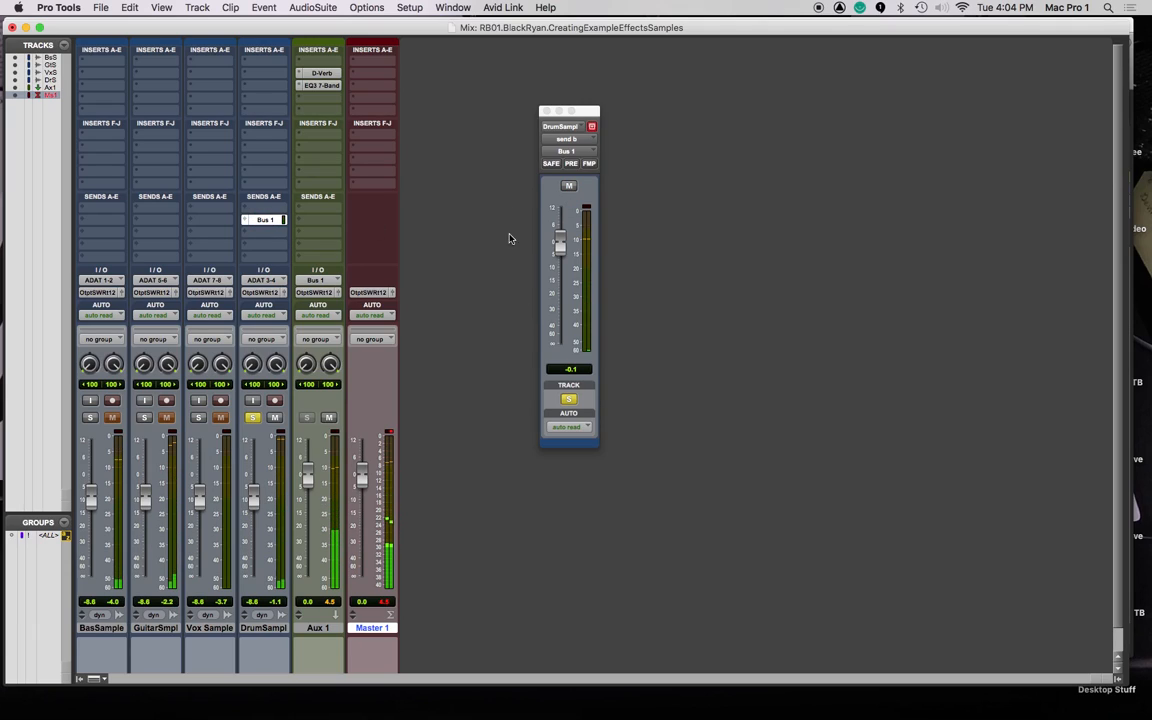
click(546, 111)
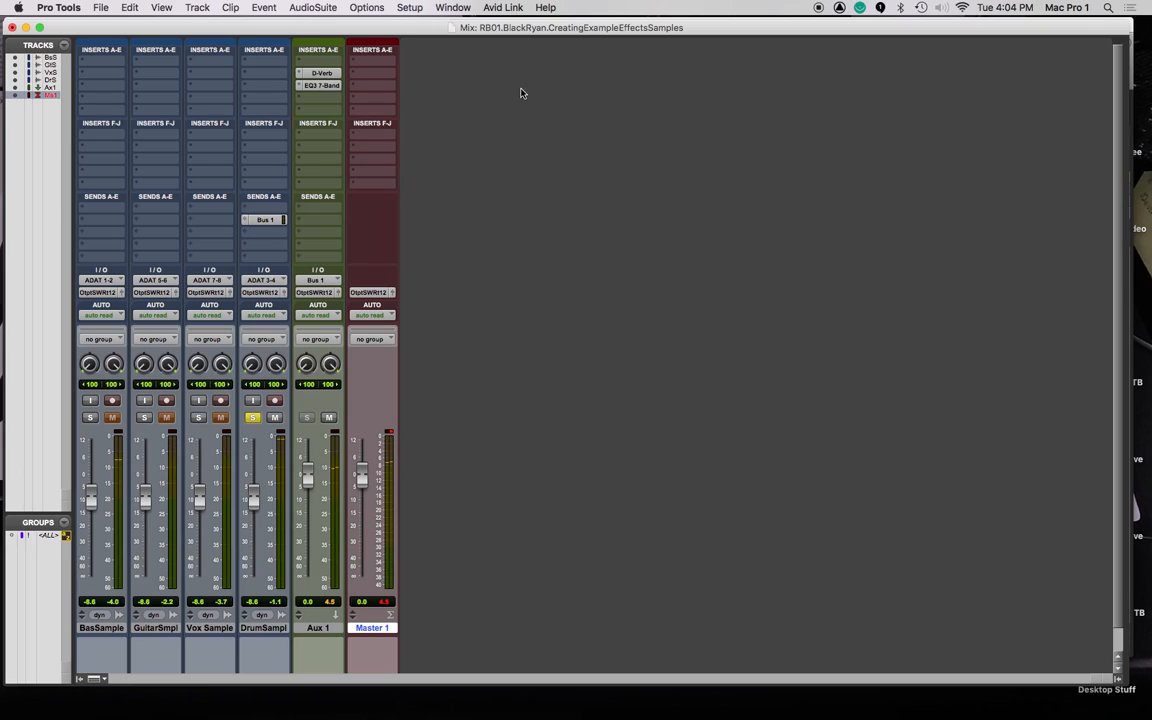
key(super+equal)
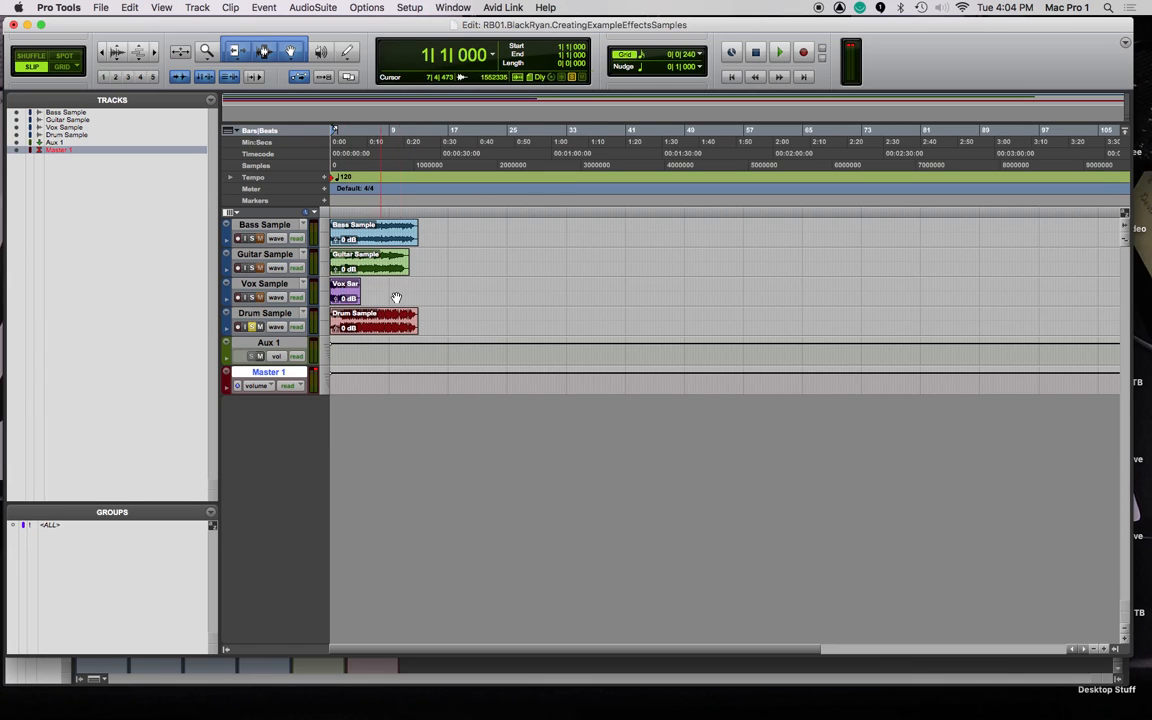
Stagger the clips: Vox about 16 bars later, Guitar to bar 34, Bass to about bar 55.
drag(430, 289, 314, 226)
drag(385, 243, 441, 236)
click(611, 258)
key(F7)
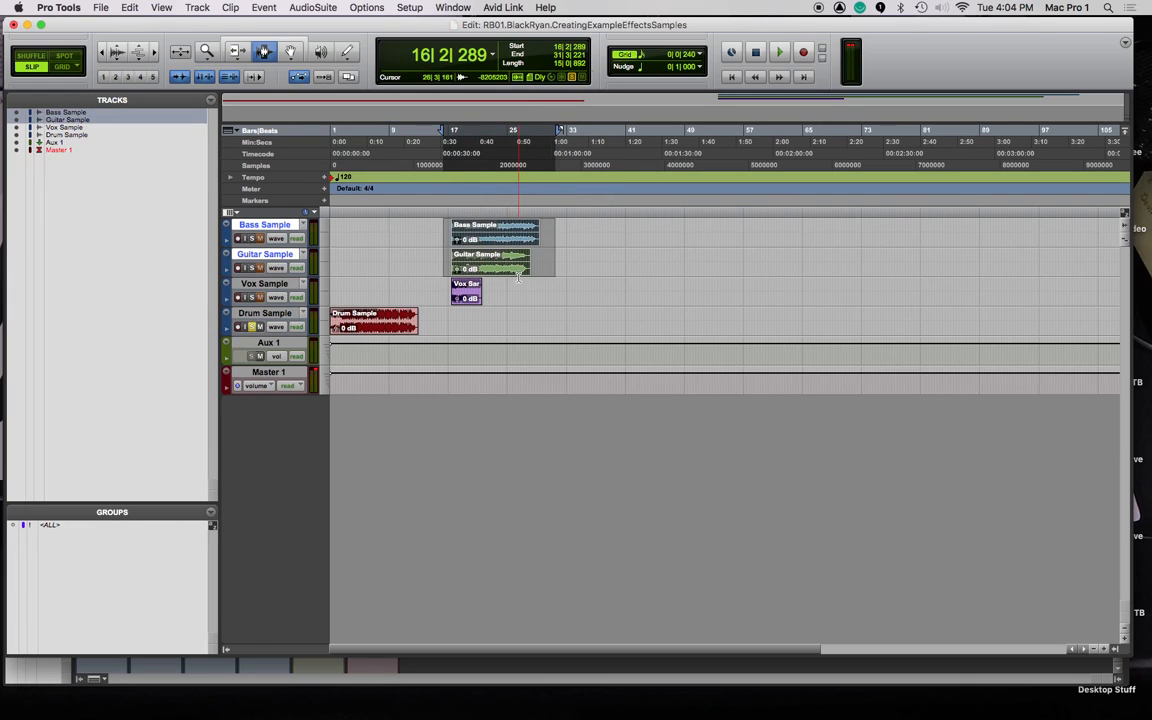
double_click(524, 229)
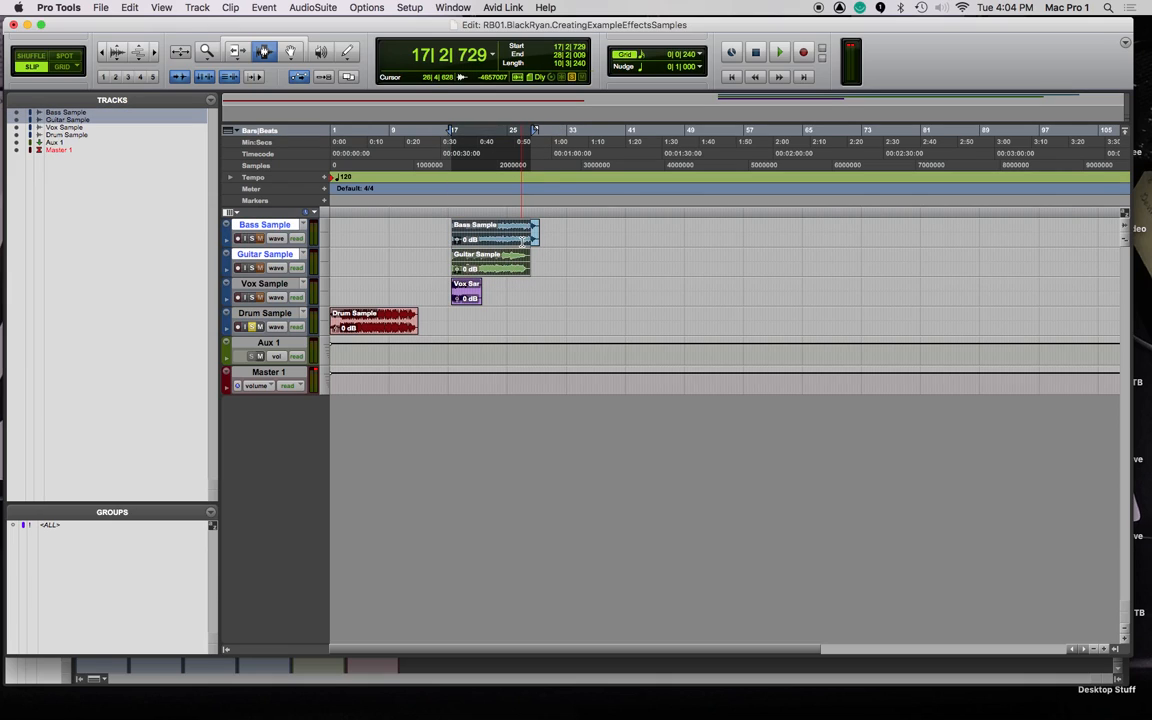
key(F8)
drag(463, 231, 636, 260)
drag(527, 240, 797, 237)
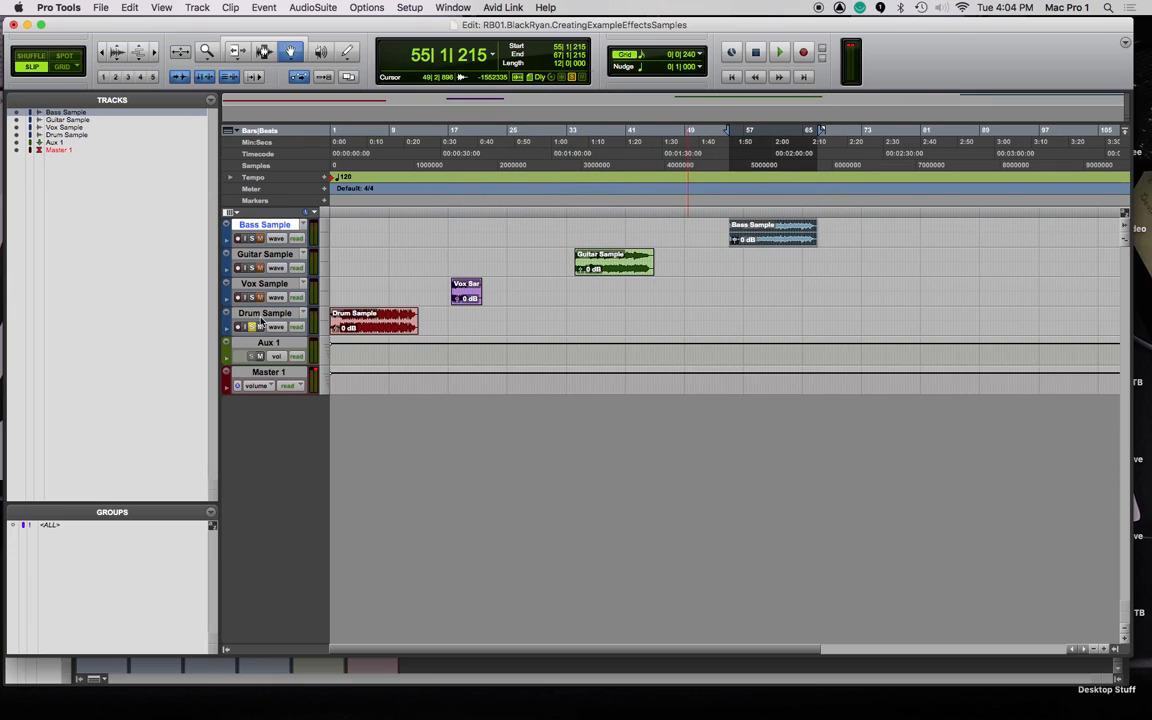
Rename the Aux 1 track to Reverb.
double_click(268, 342)
text(Reverb)
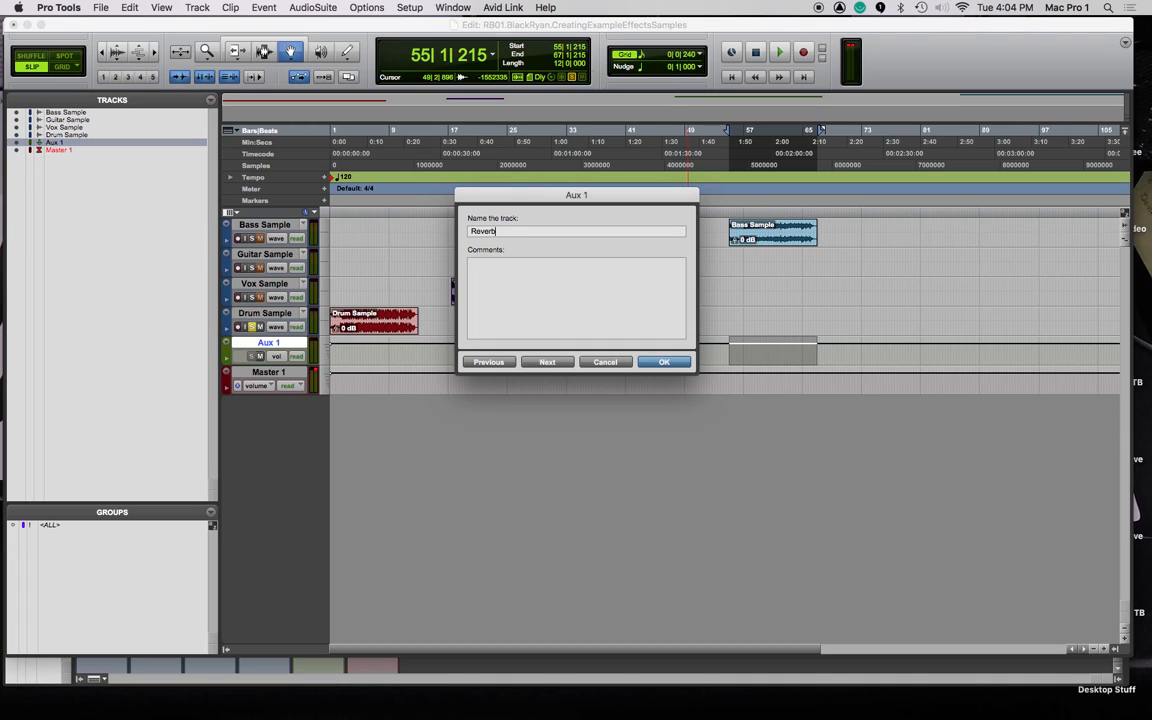
key(Return)
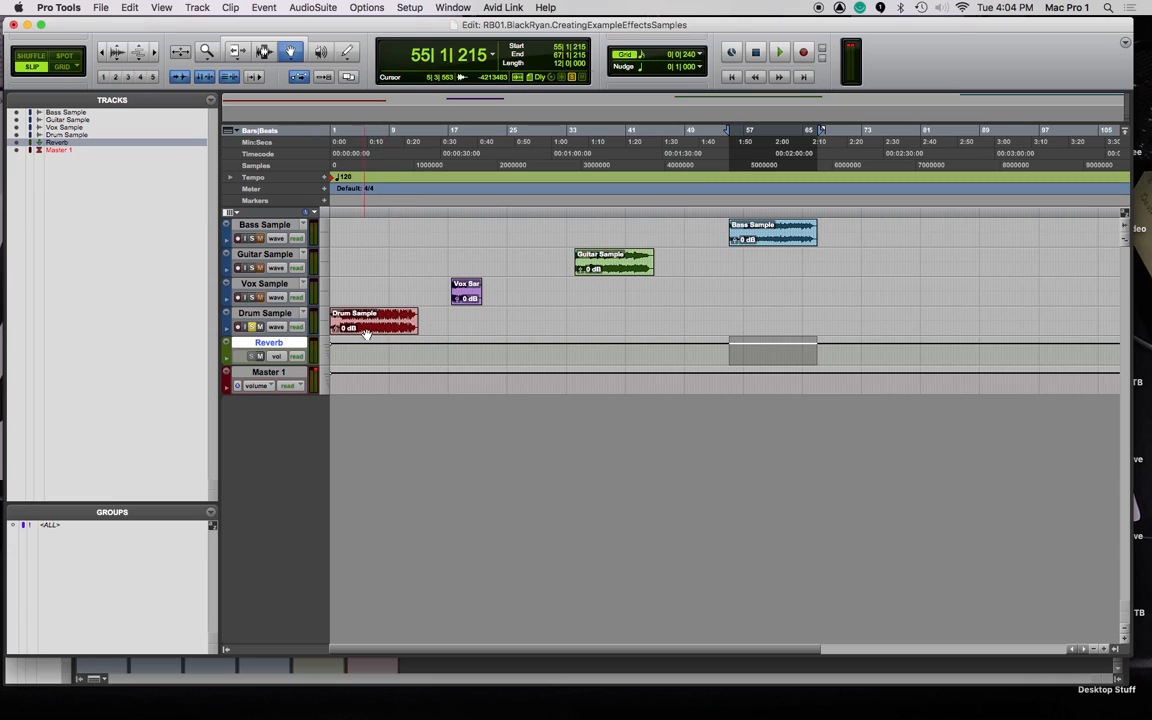
Play the session from near bar 11 to audition the drum sample.
drag(425, 209, 319, 212)
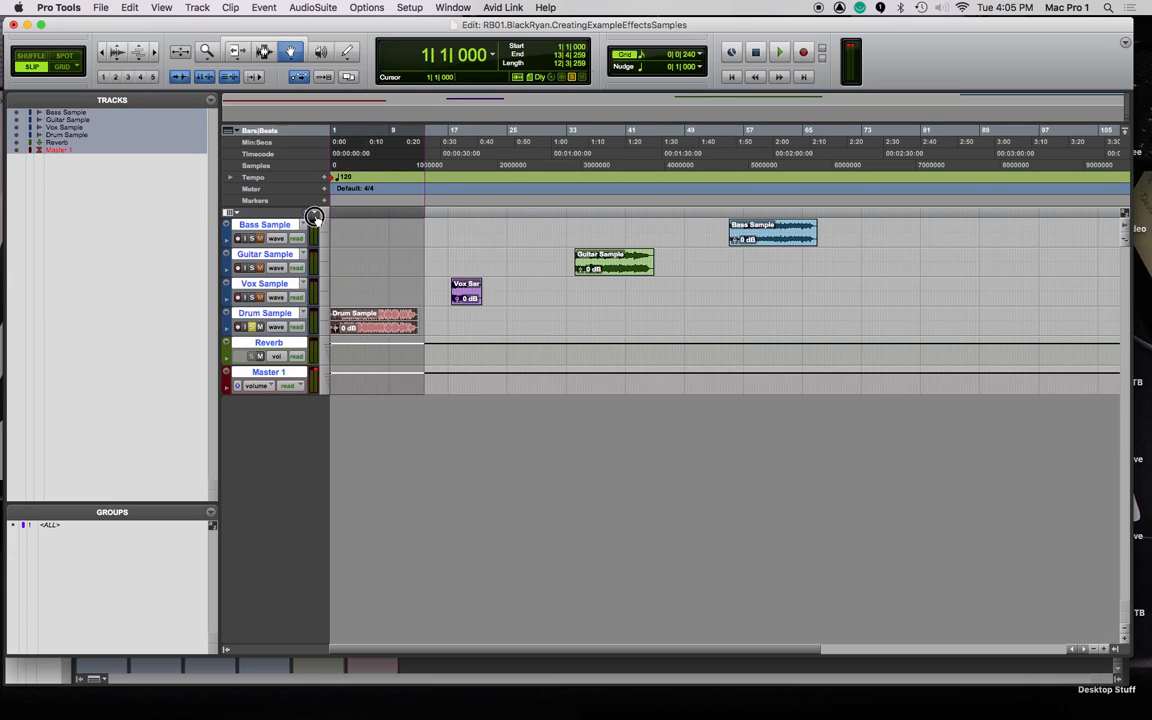
click(425, 210)
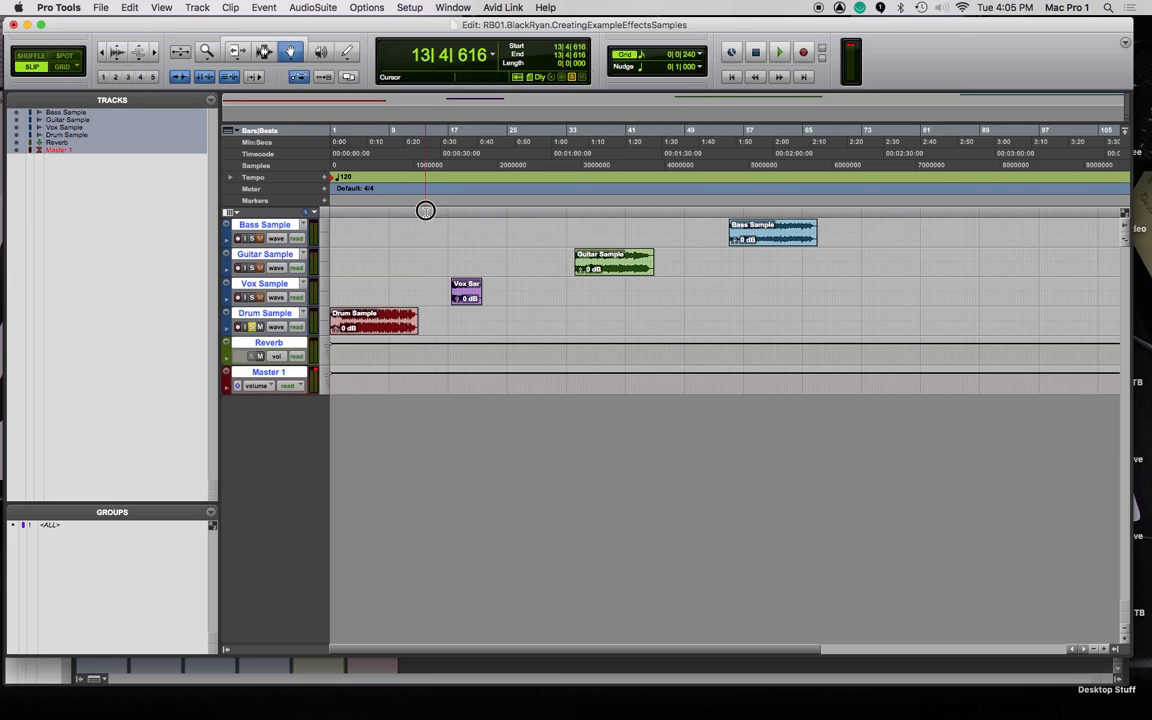
drag(428, 211, 325, 212)
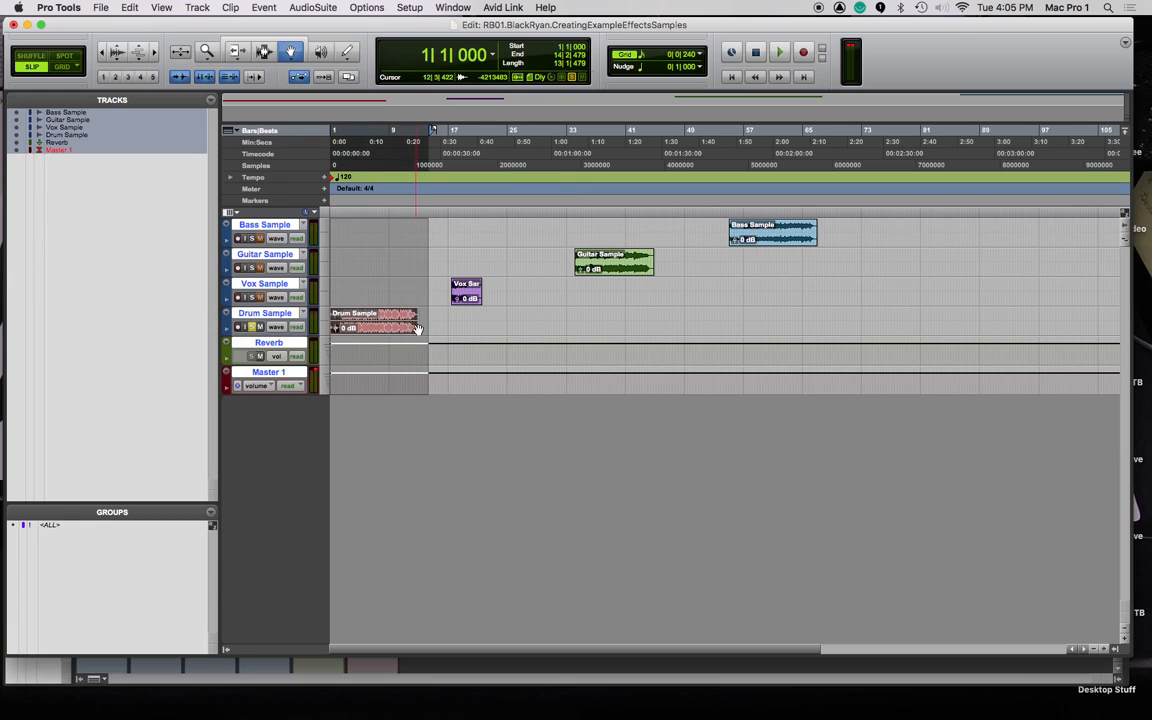
click(410, 207)
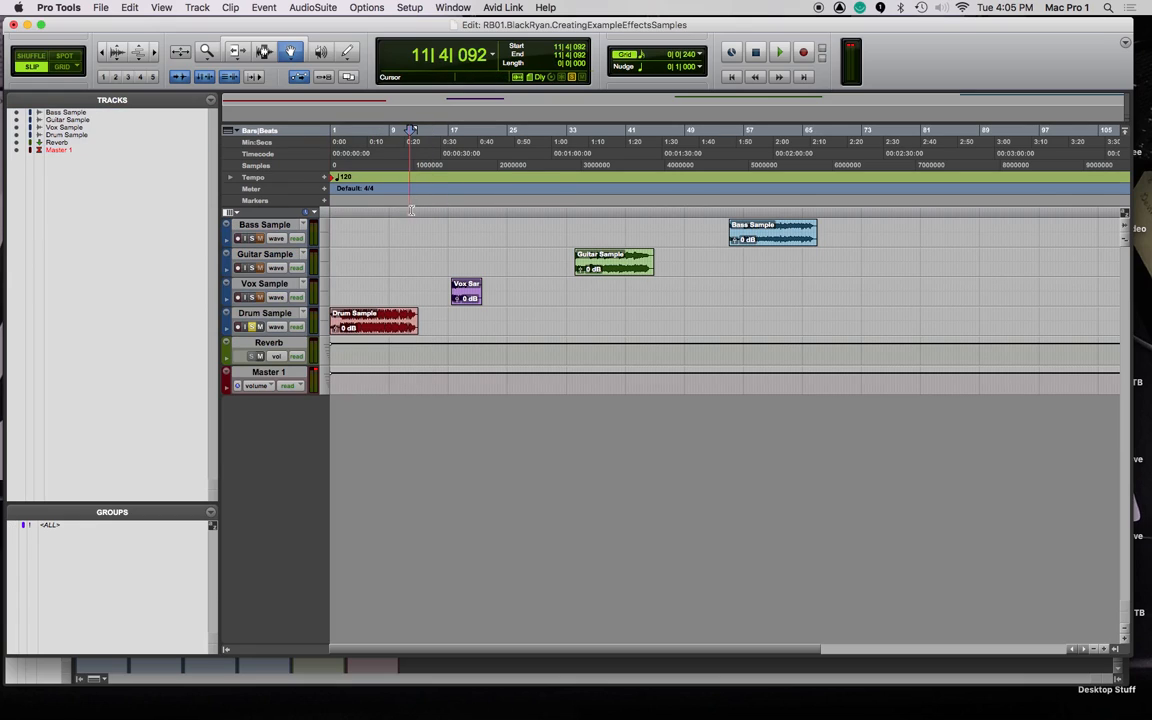
click(407, 212)
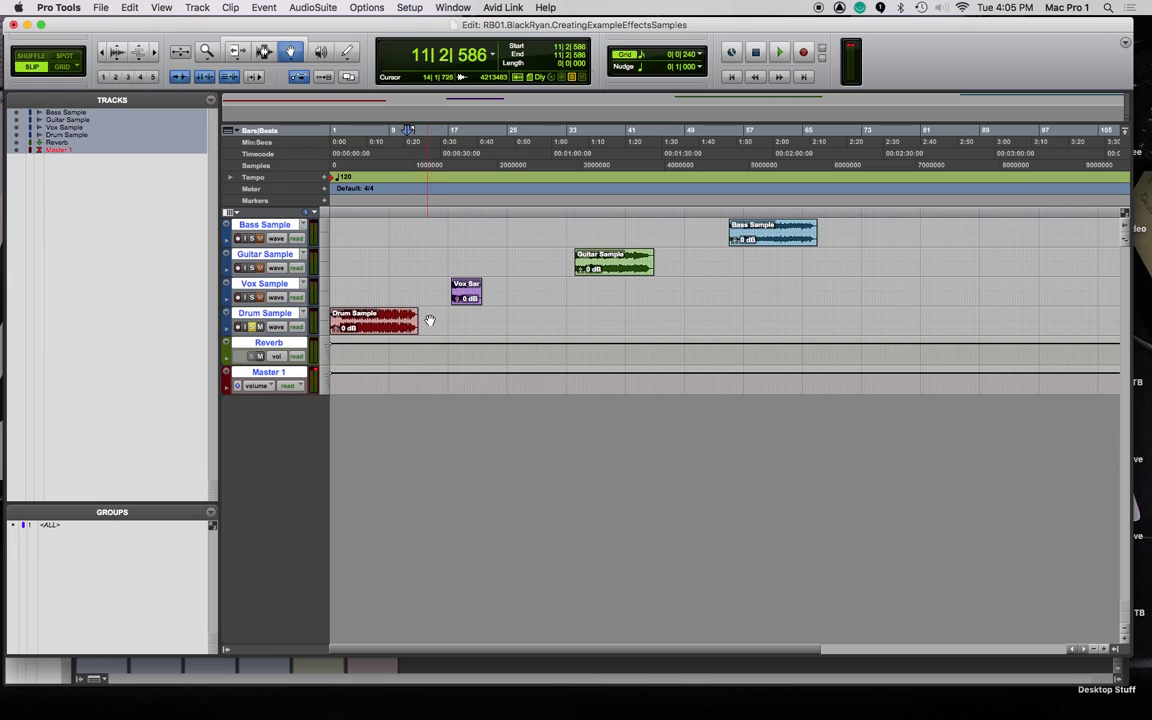
key(space)
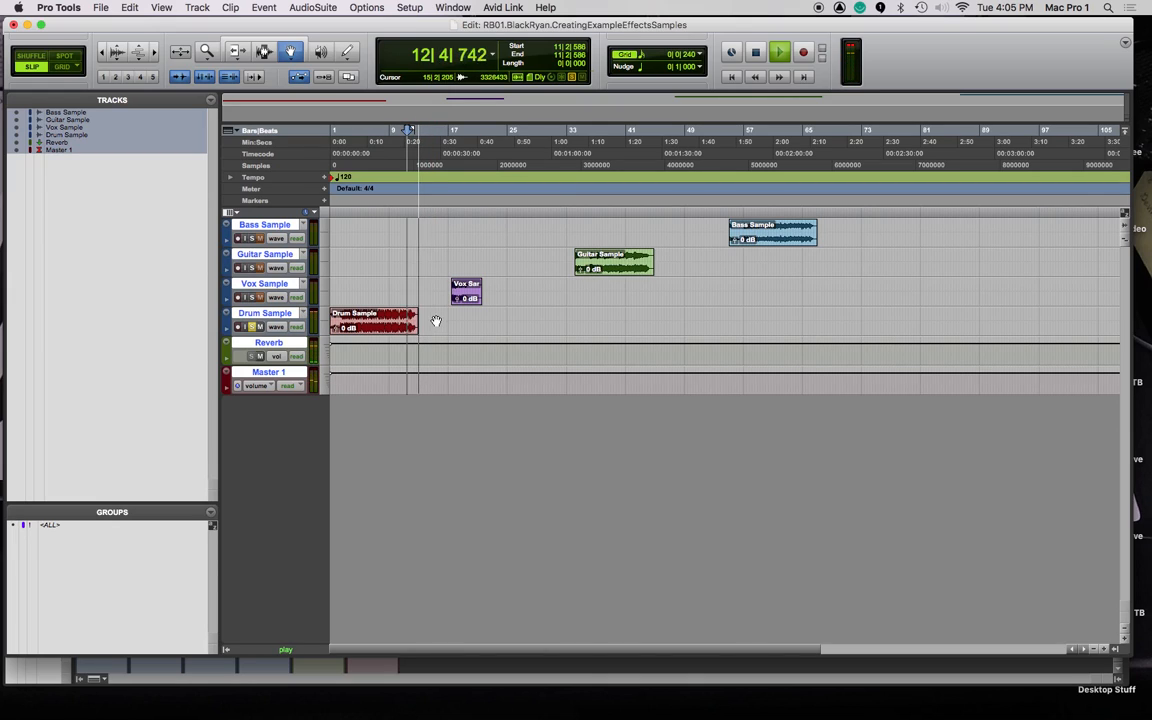
key(space)
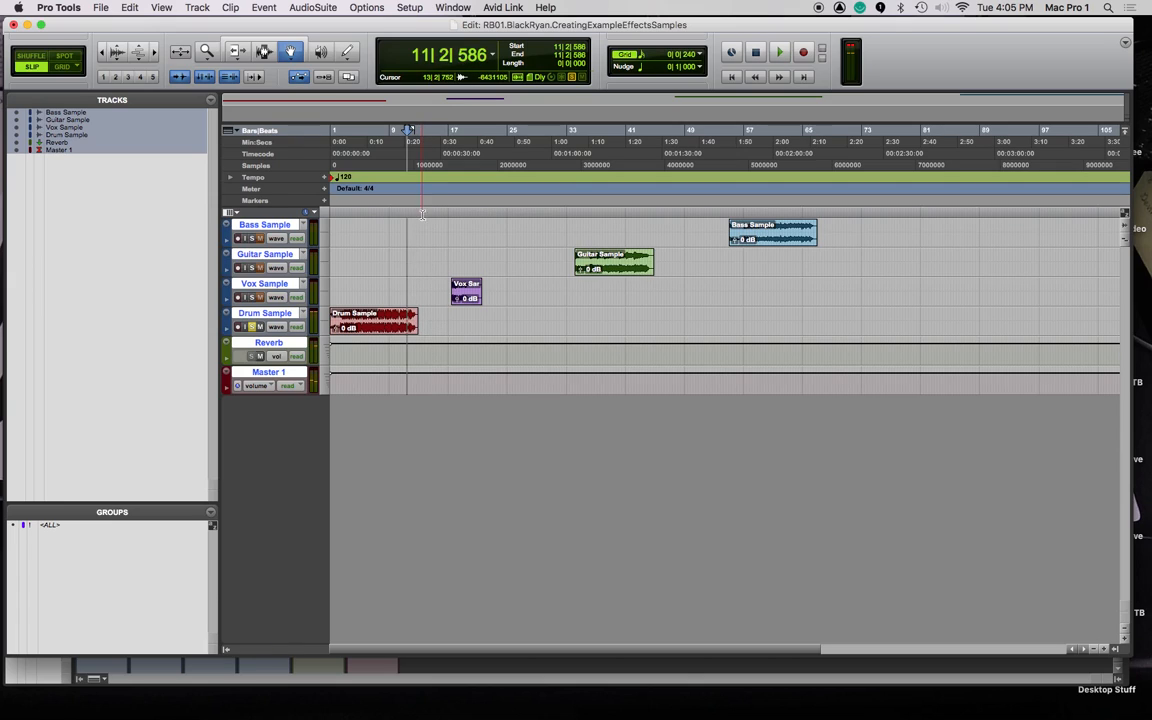
Select bars 1 to 14 across all tracks, cancelling the accidental Remove Clips prompt.
drag(426, 213, 303, 218)
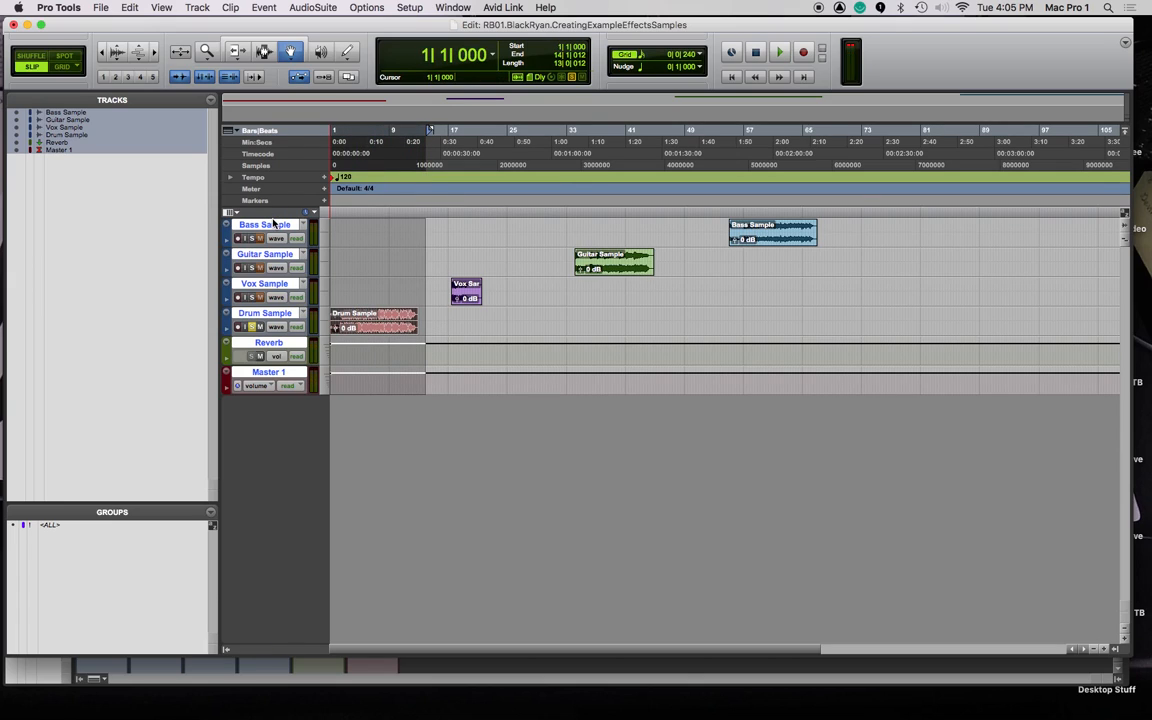
key(super+shift+b)
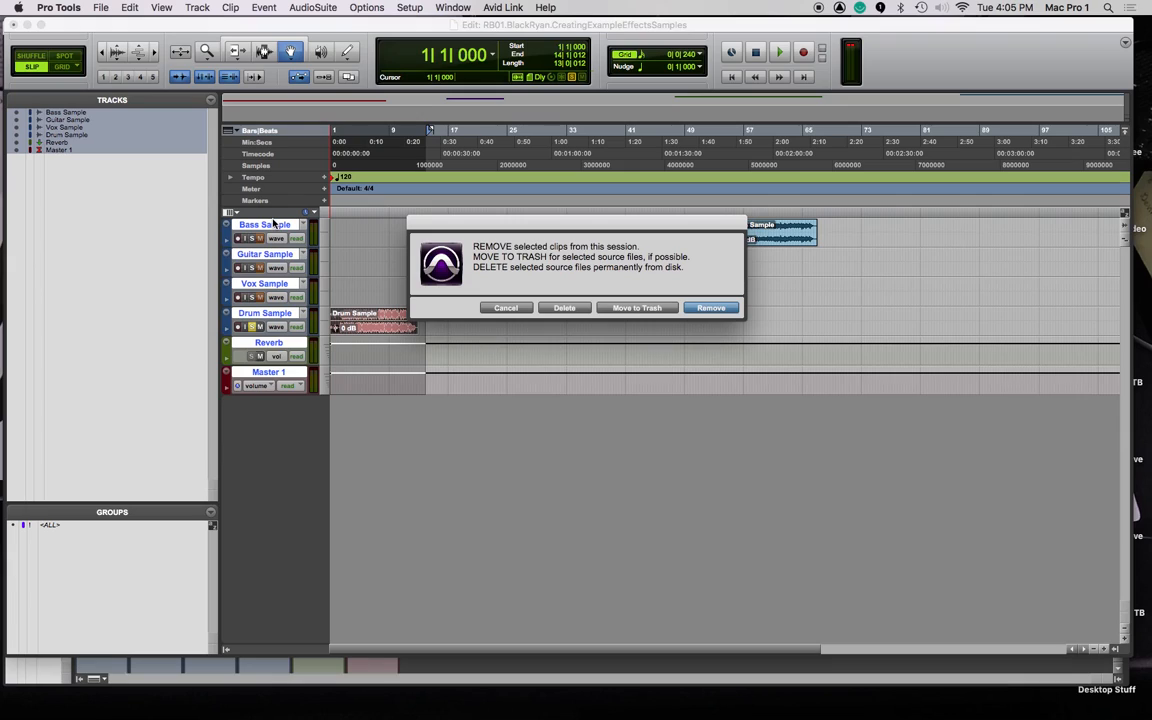
click(505, 307)
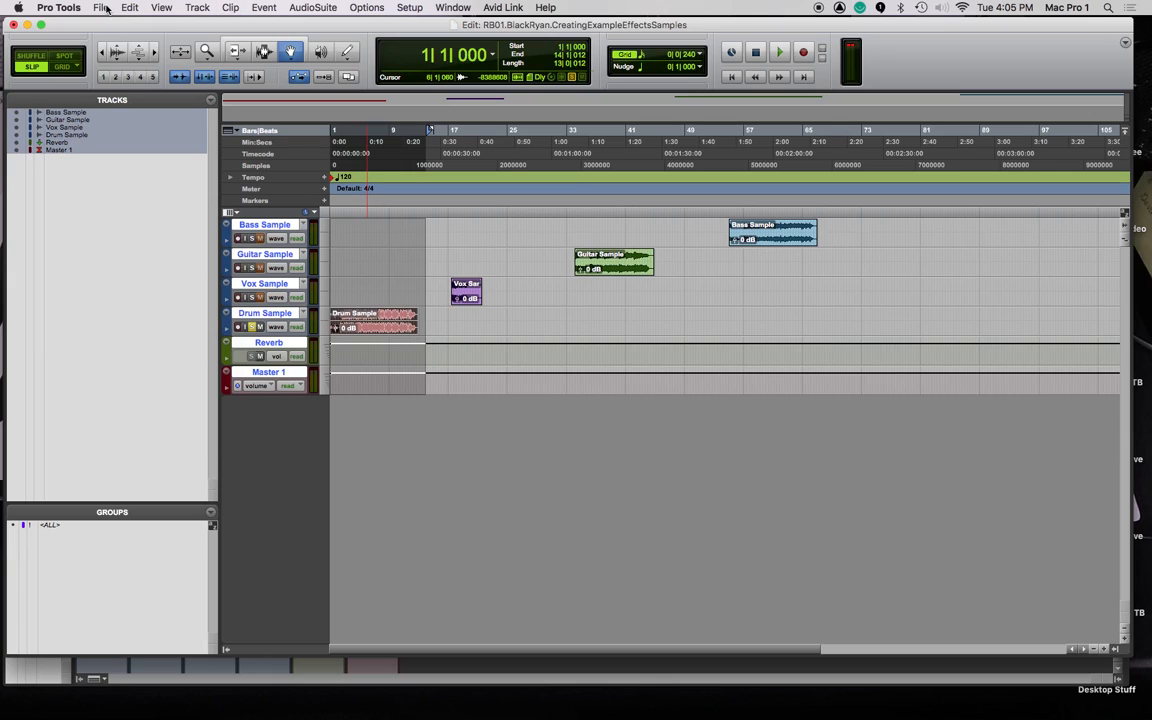
key(super+alt+b)
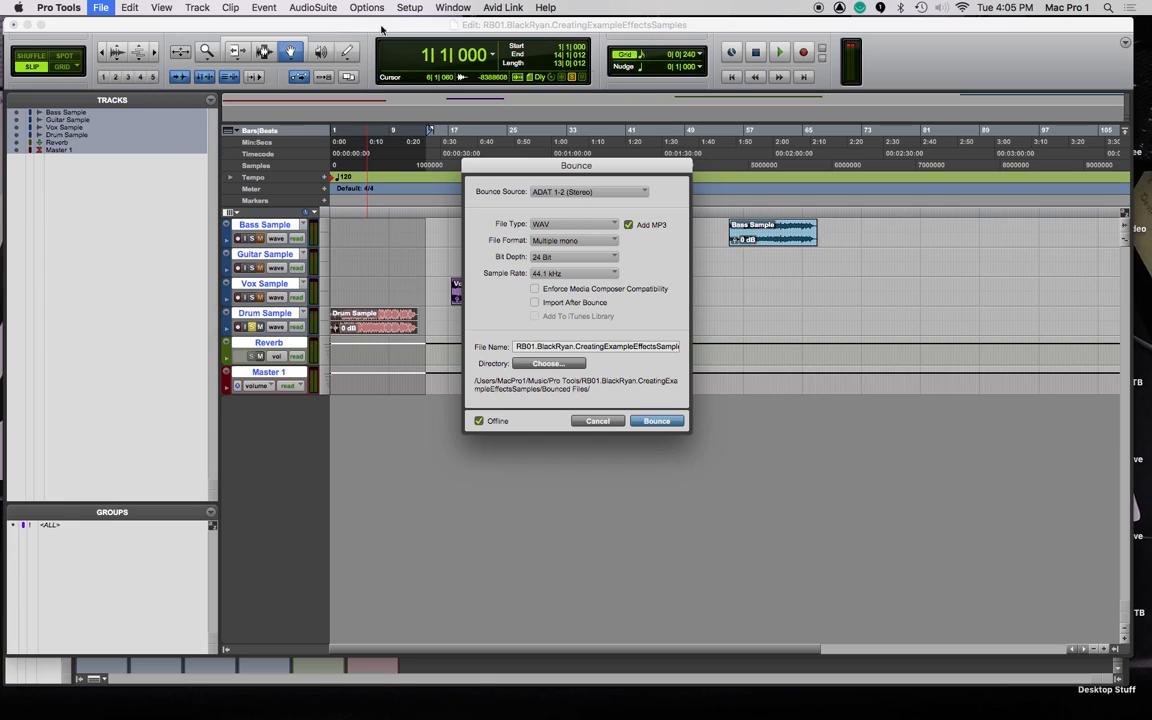
click(582, 240)
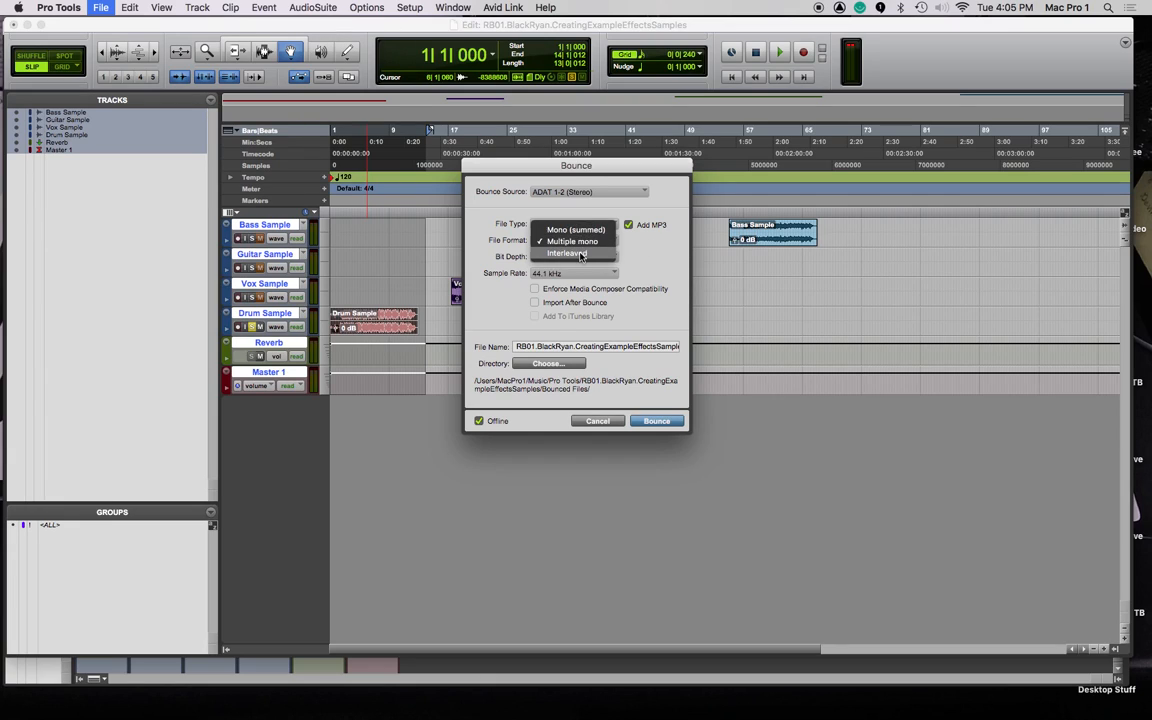
click(567, 253)
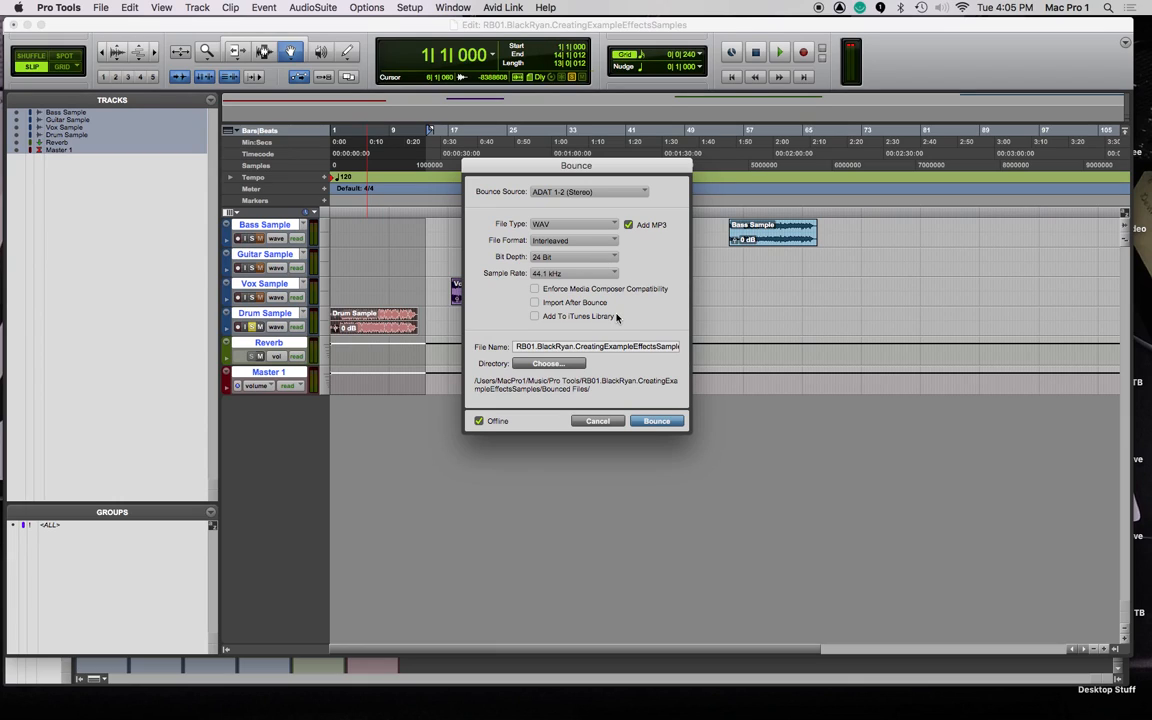
drag(517, 346, 706, 343)
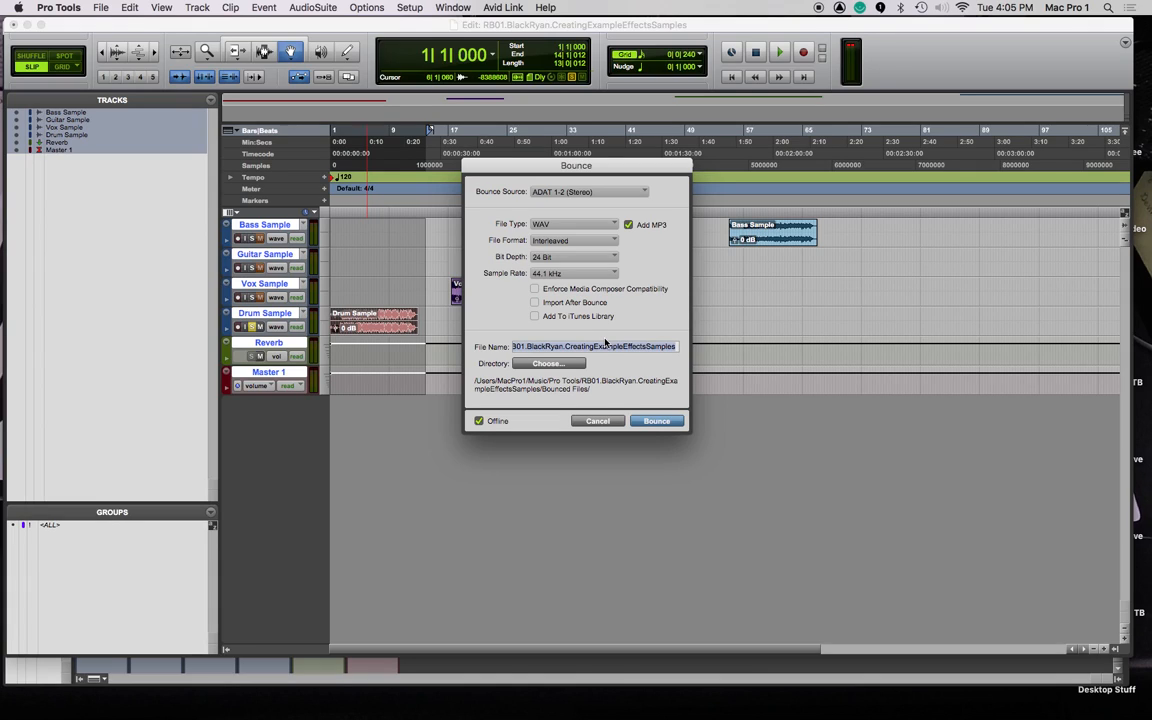
text(D)
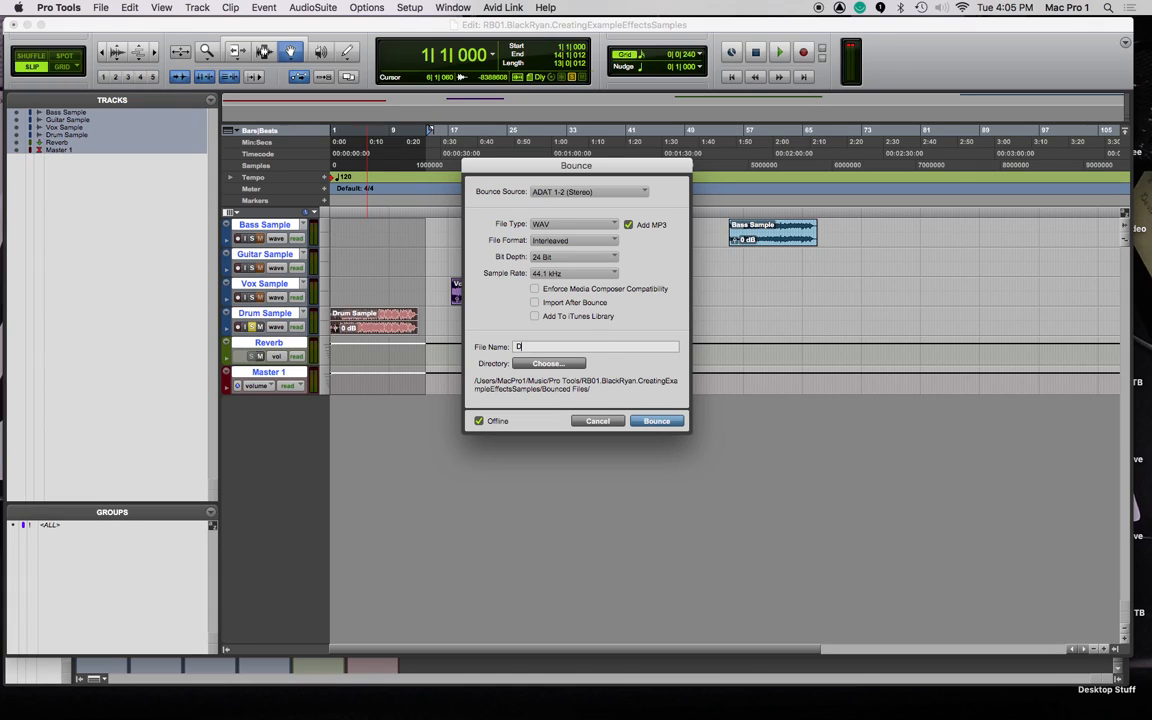
text(rum)
key(Escape)
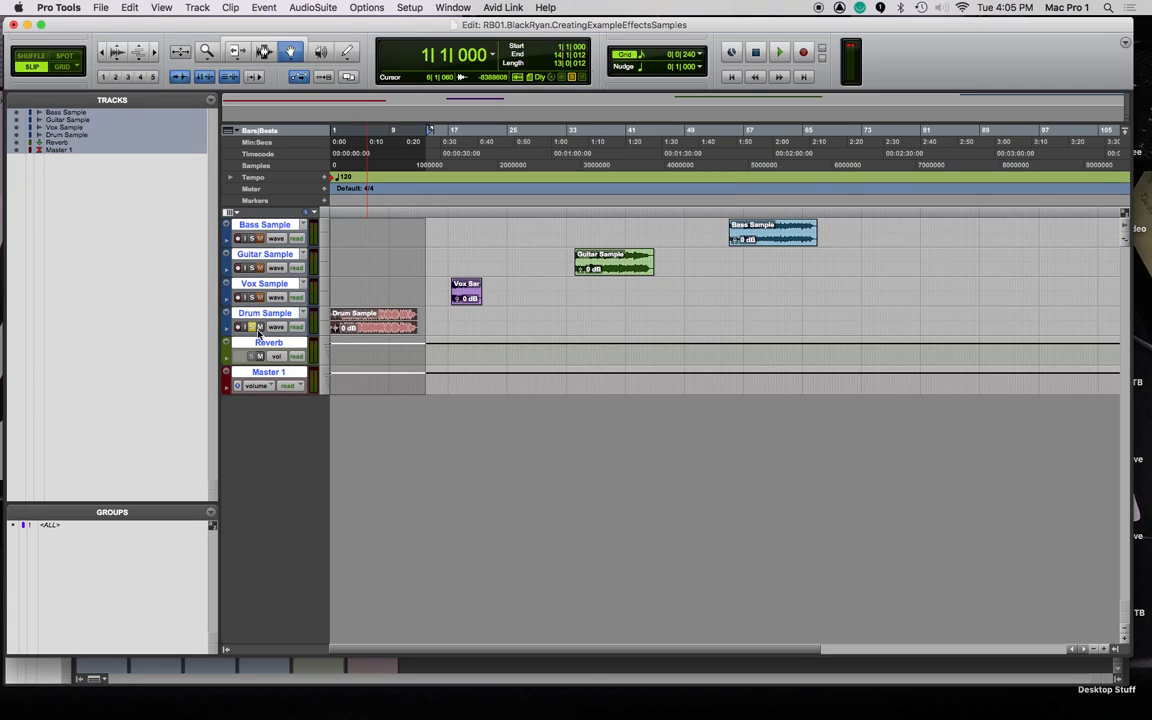
Inspect the Drum Sample's Bus 1 send in the mixer, play the drum, then select the whole clip.
click(395, 322)
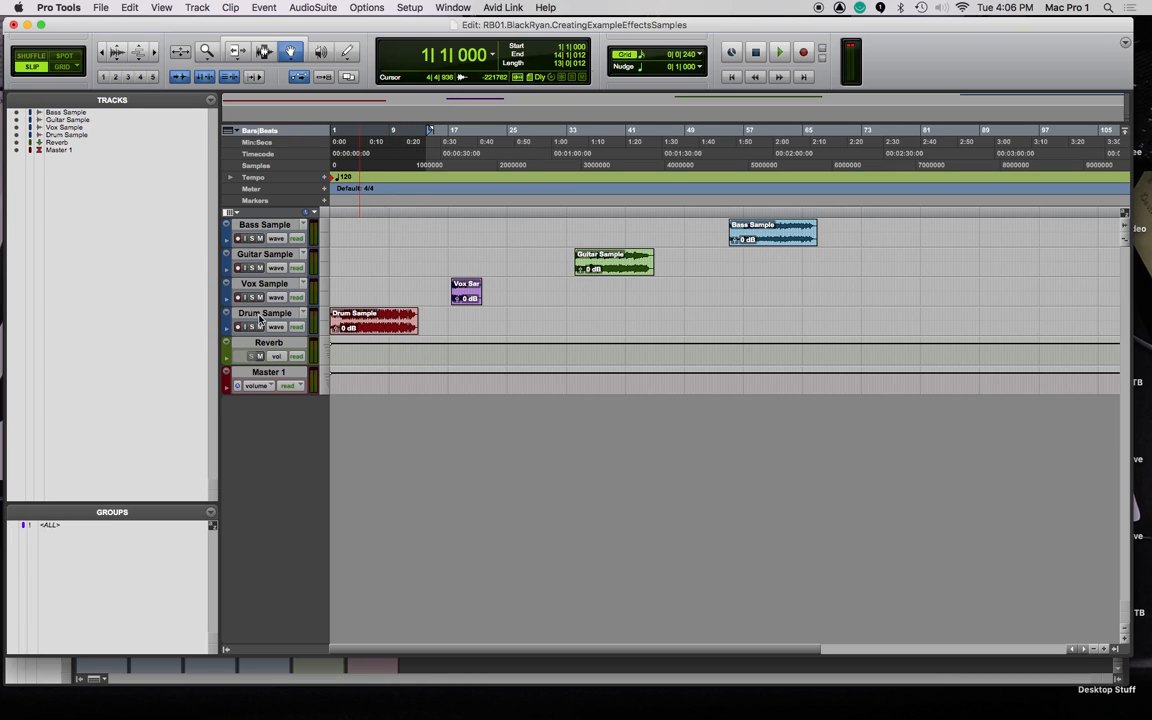
key(super+equal)
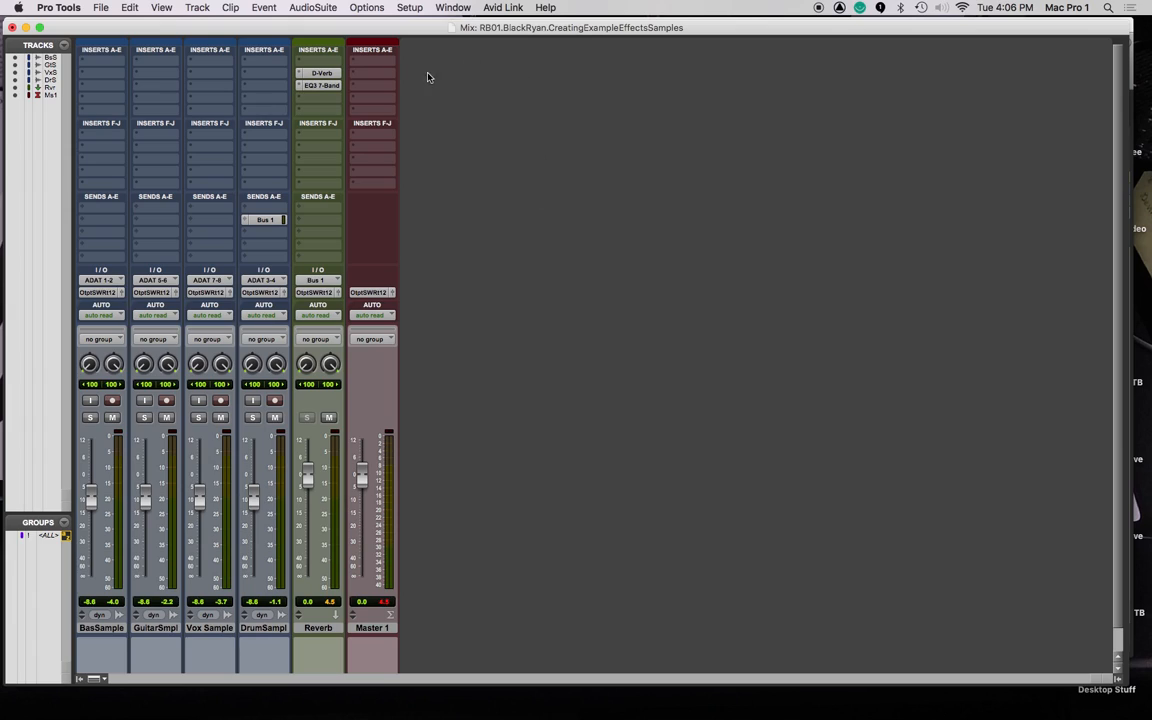
click(273, 221)
key(space)
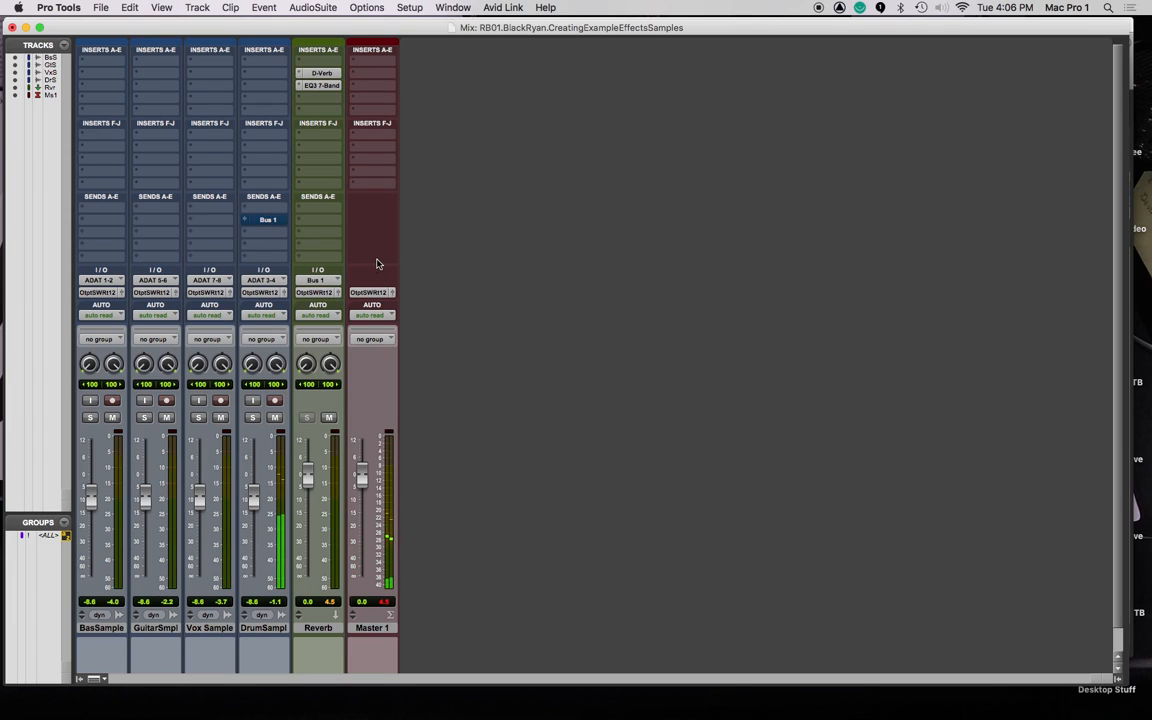
key(super+equal)
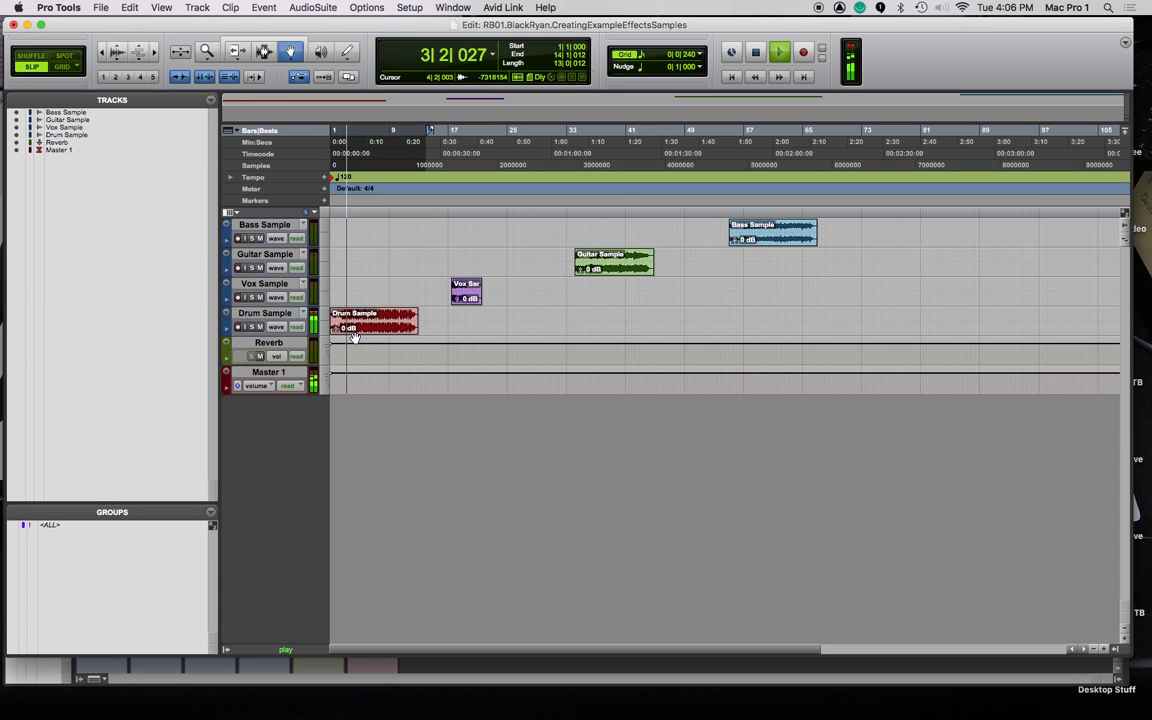
key(space)
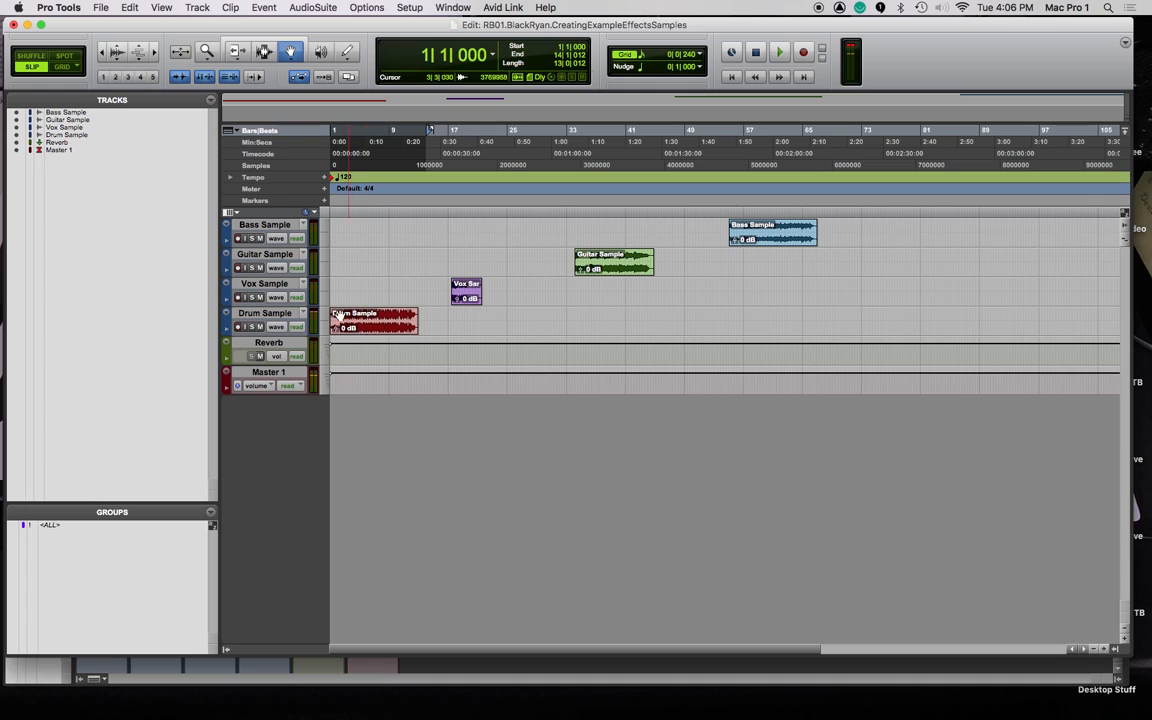
key(F7)
double_click(335, 318)
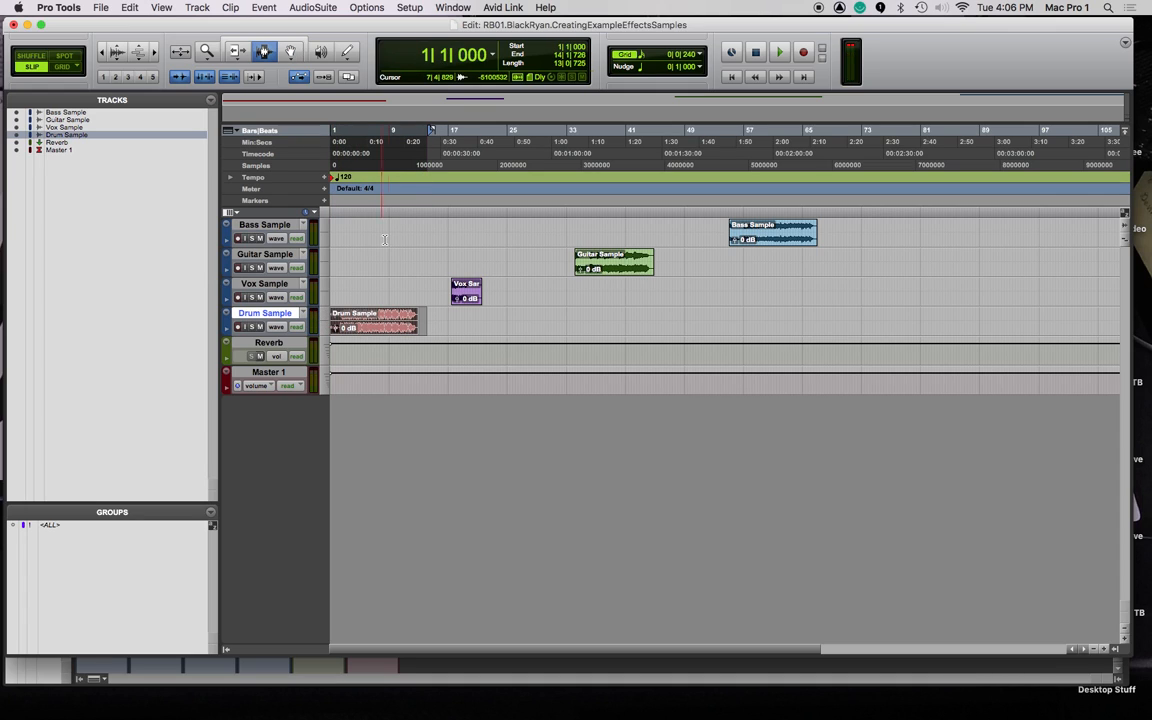
Create an 'End of Drum Sample' marker at 14|2|122 and select from bar 1 up to it.
click(428, 212)
key(KP_Enter)
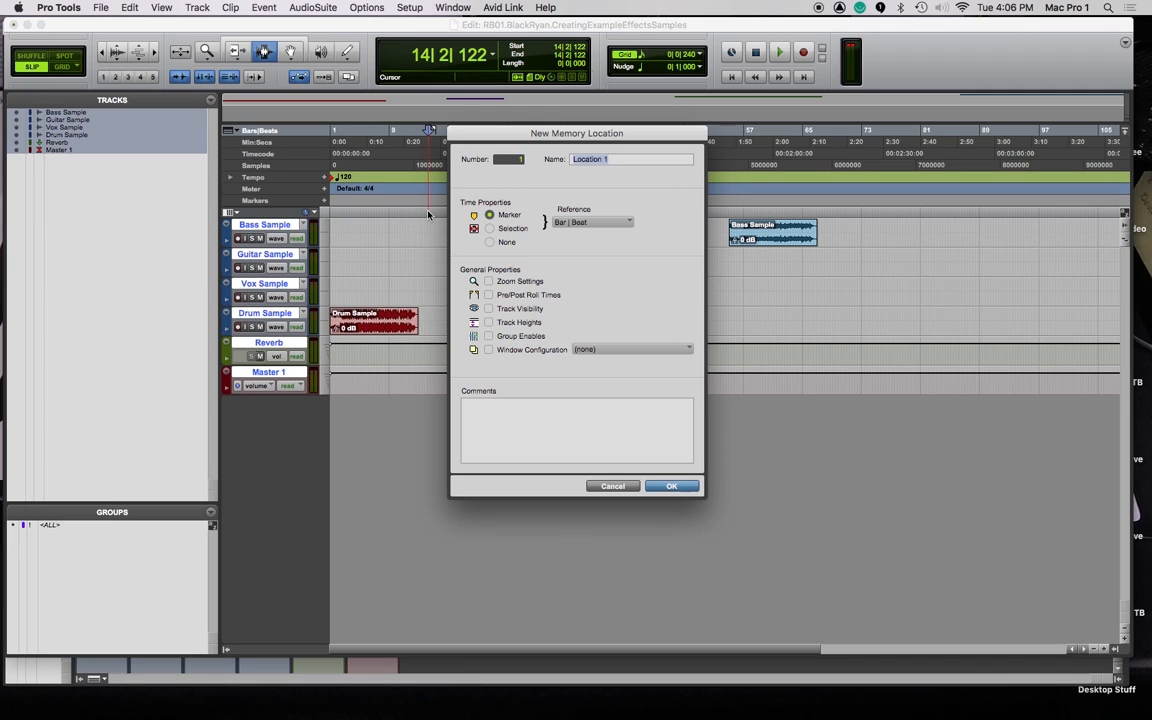
text(En)
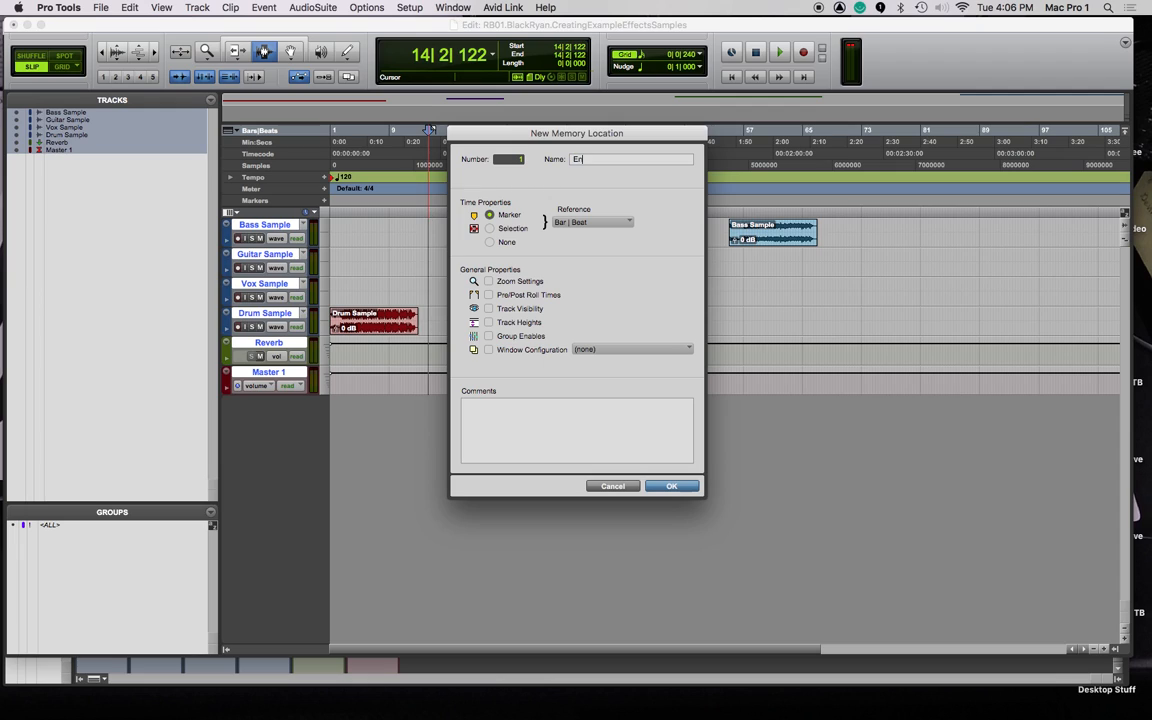
text(d of Drum Sample)
key(Return)
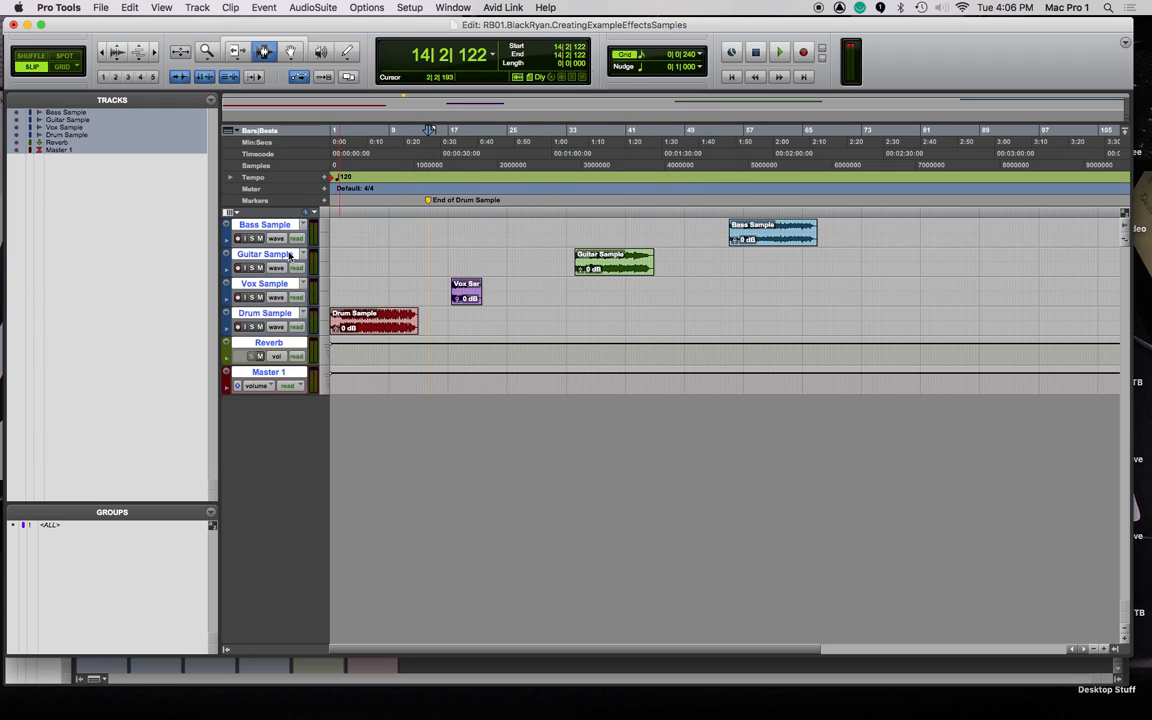
drag(429, 229, 203, 229)
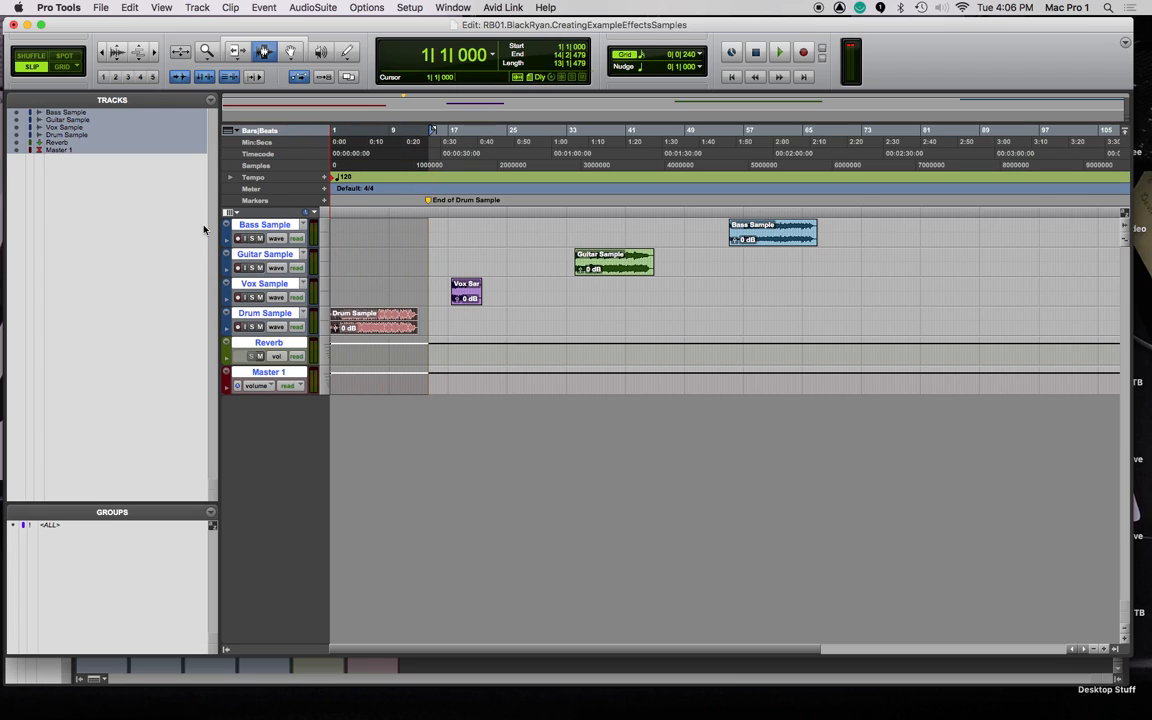
Bounce the selection to an interleaved 24-bit WAV plus MP3 named 'Drum Sample - Dry'.
key(super+alt+b)
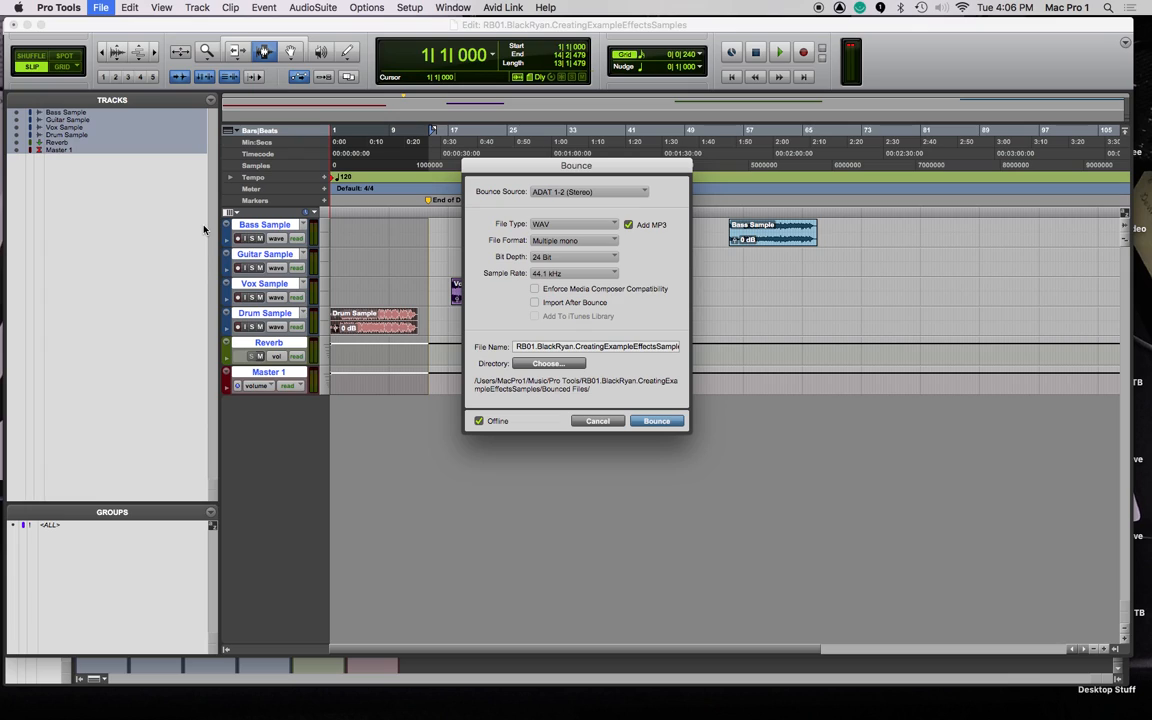
click(578, 243)
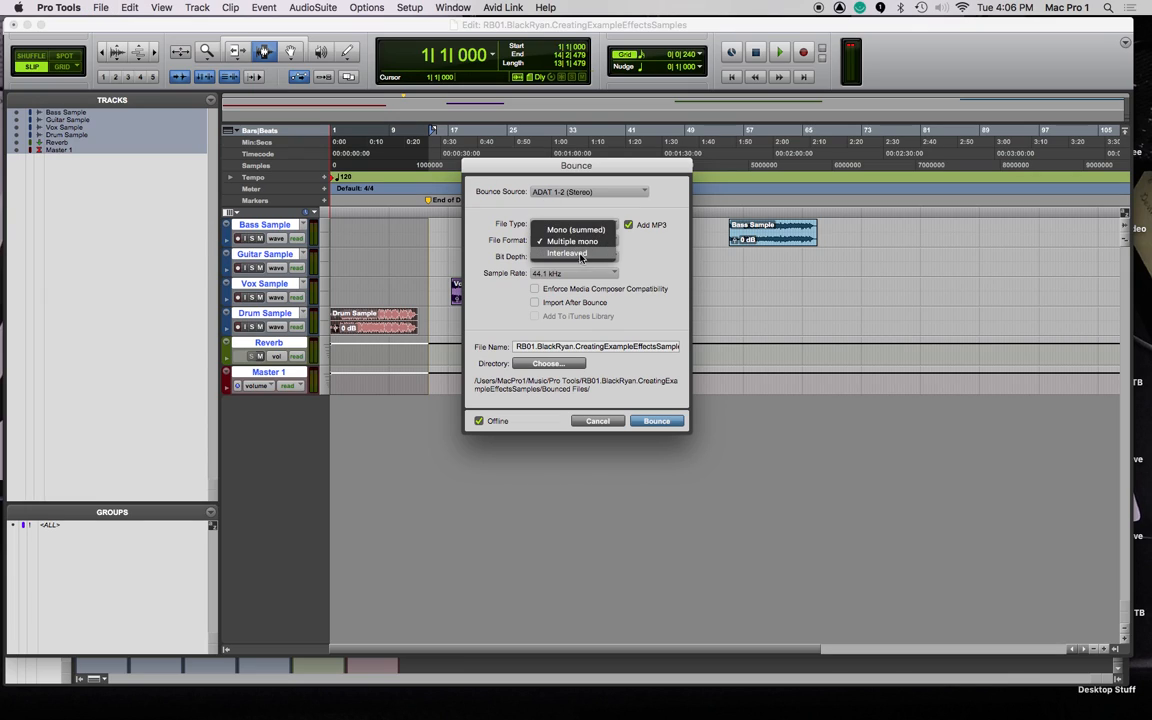
click(572, 256)
triple_click(617, 346)
text(D)
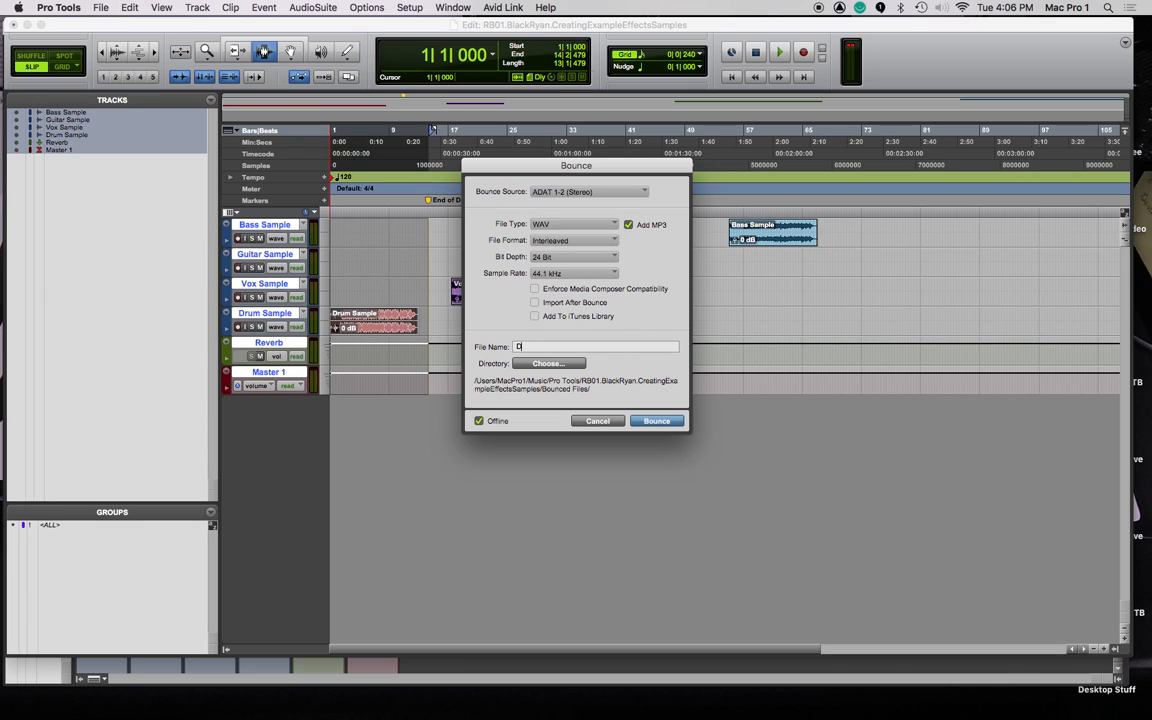
text(rum Sample - Dry)
click(656, 421)
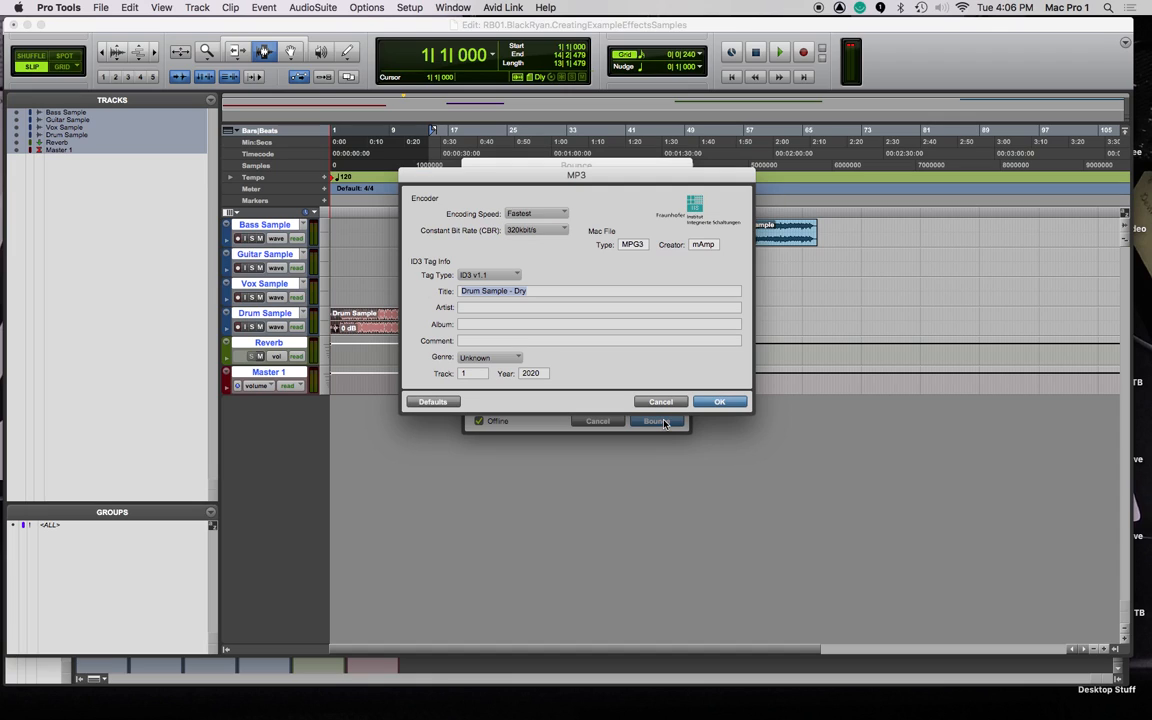
click(718, 403)
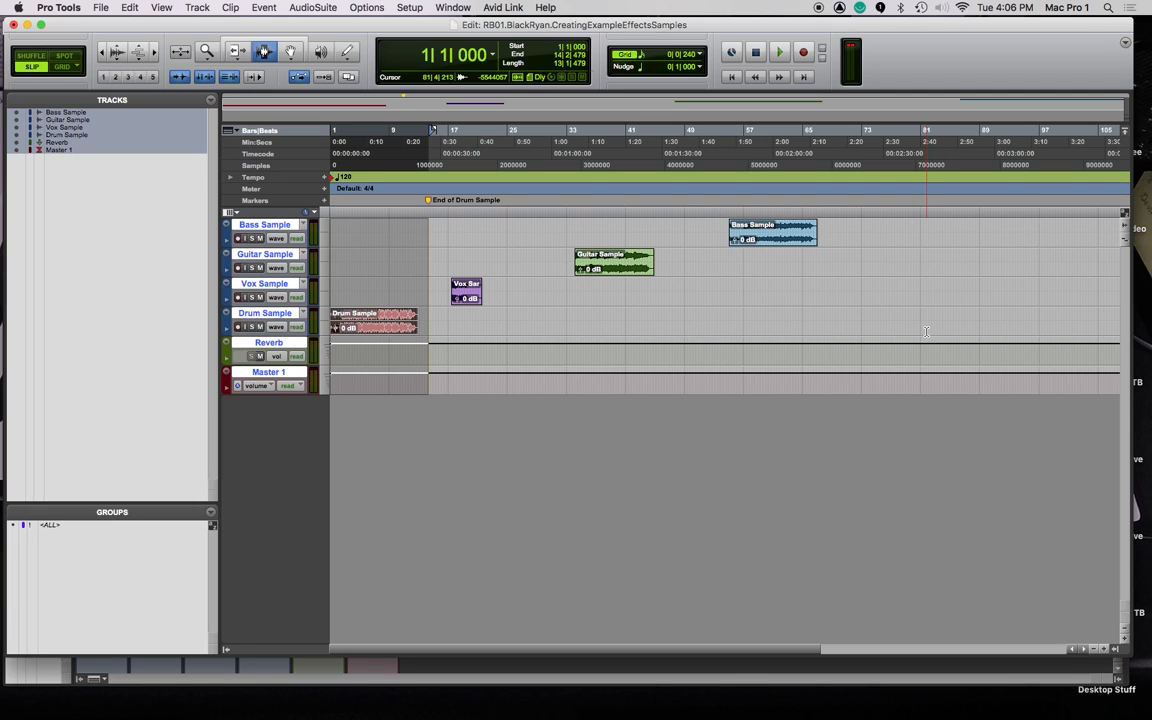
key(super+equal)
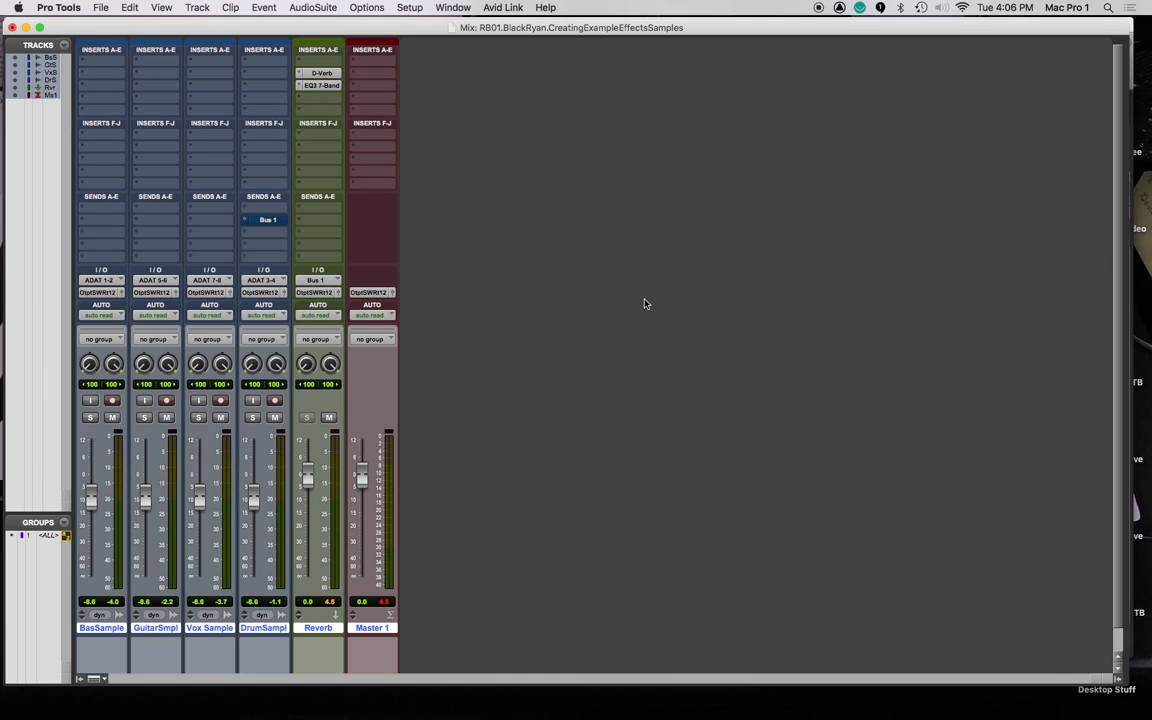
key(super+equal)
key(super+Tab)
key(super+Tab)
key(super+Tab)
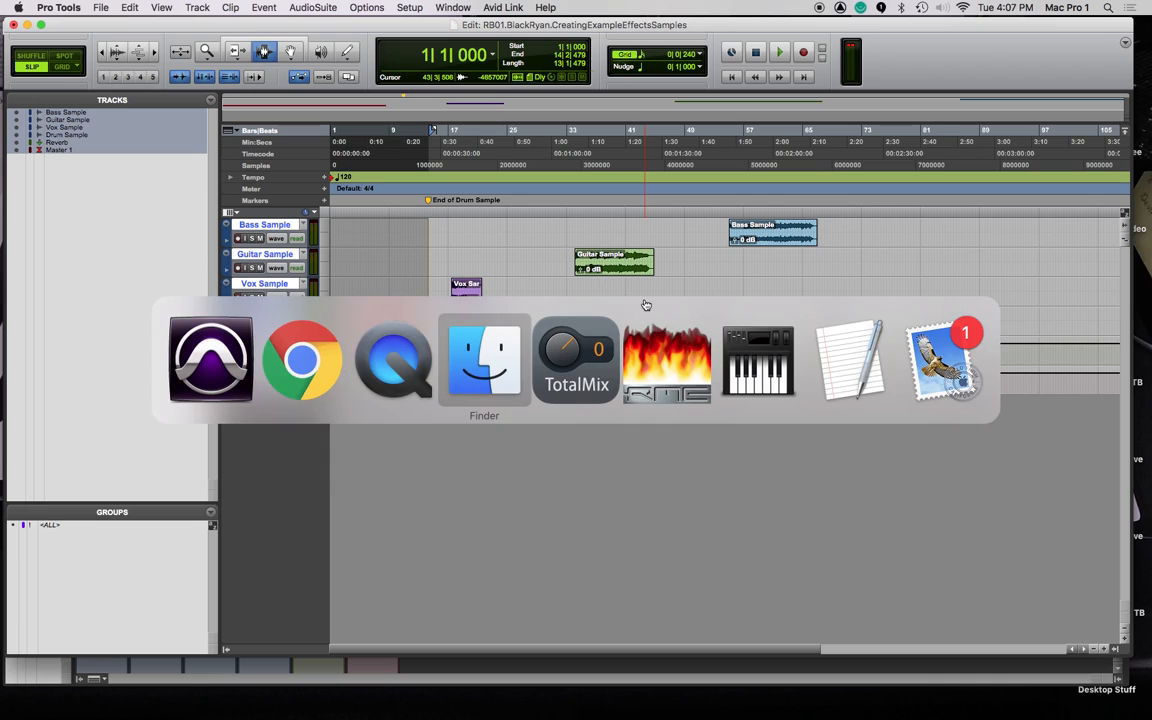
key(super+n)
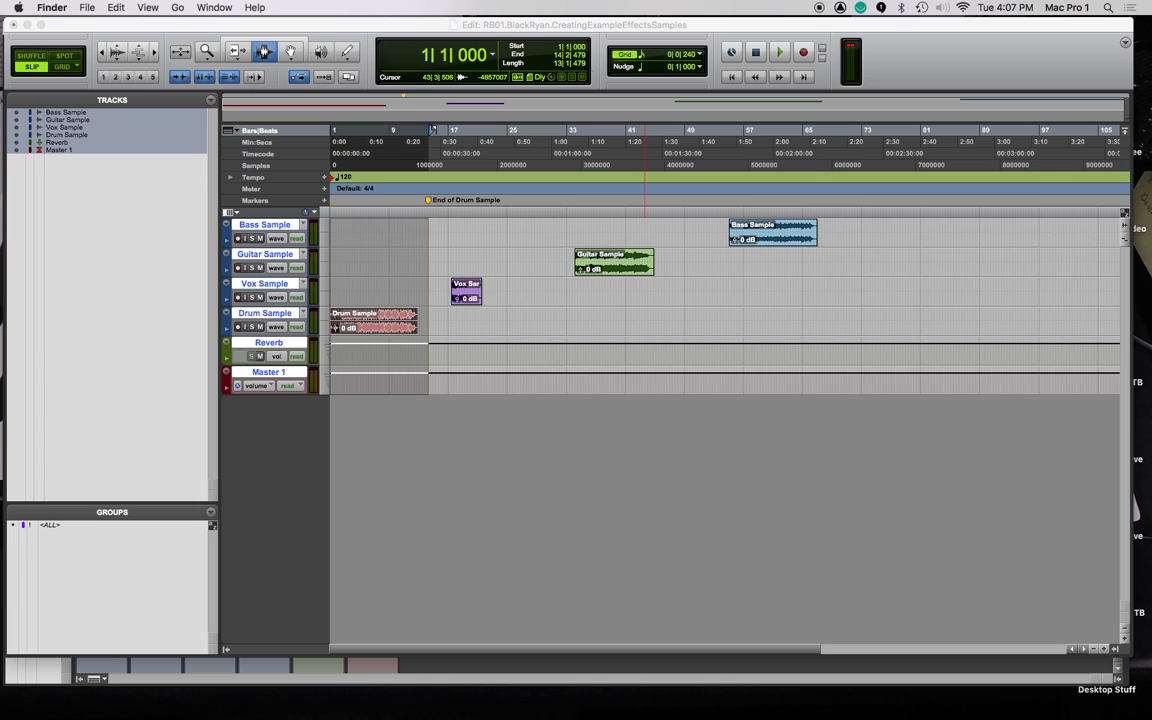
In Finder, confirm Bounced Files contains Drum Sample - Dry.wav and Drum Sample - Dry.mp3.
drag(1150, 51, 594, 162)
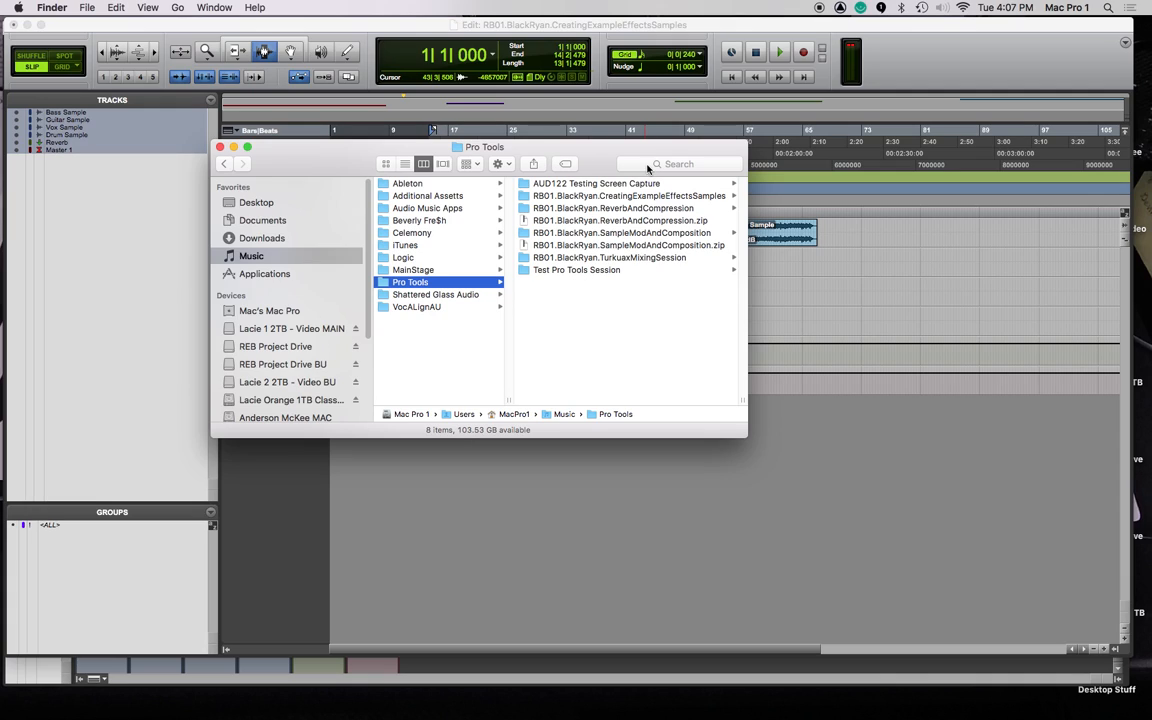
drag(747, 400, 864, 393)
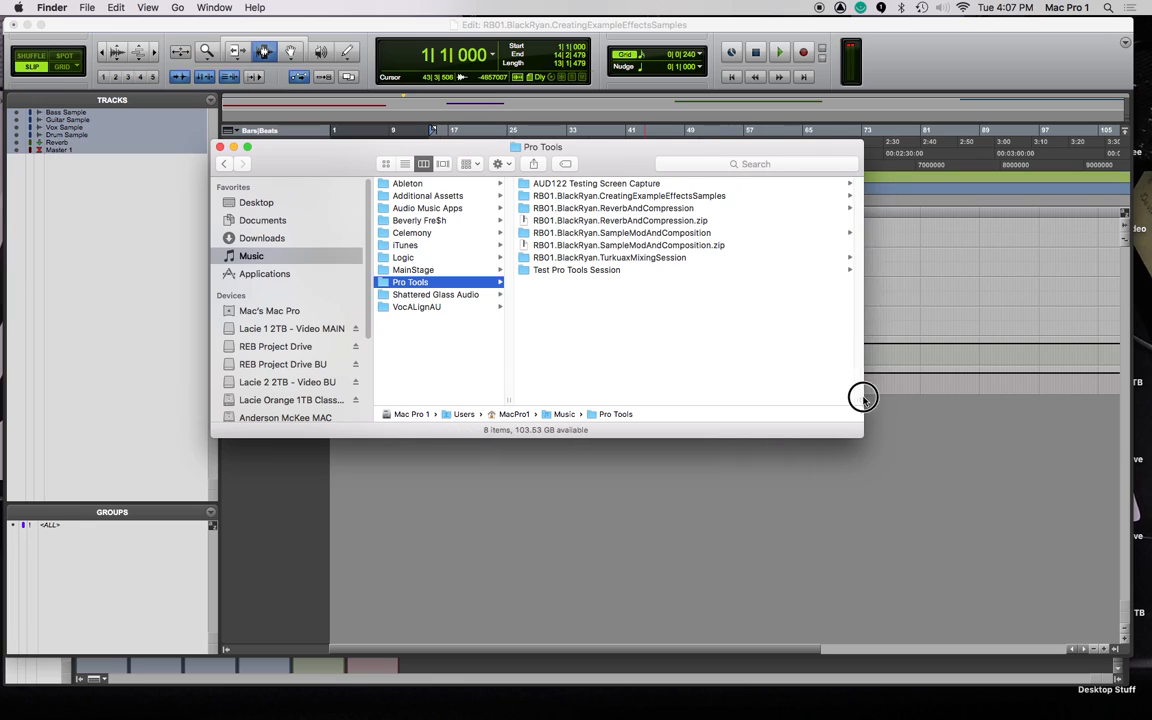
click(578, 195)
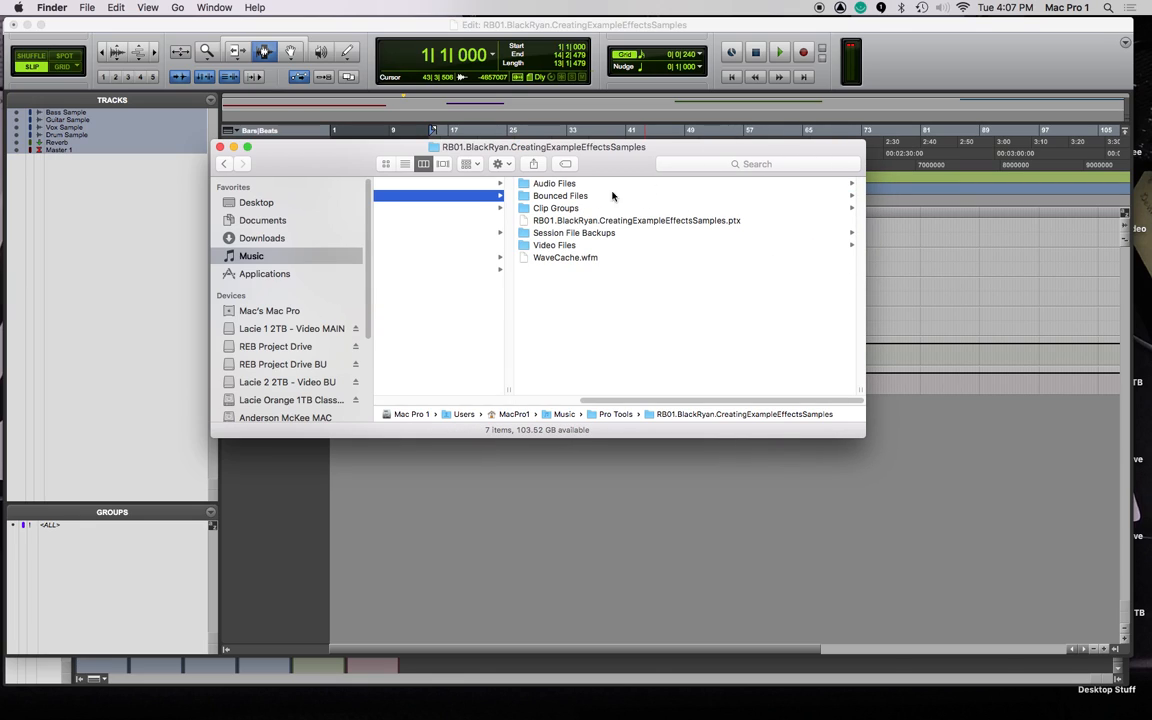
click(563, 196)
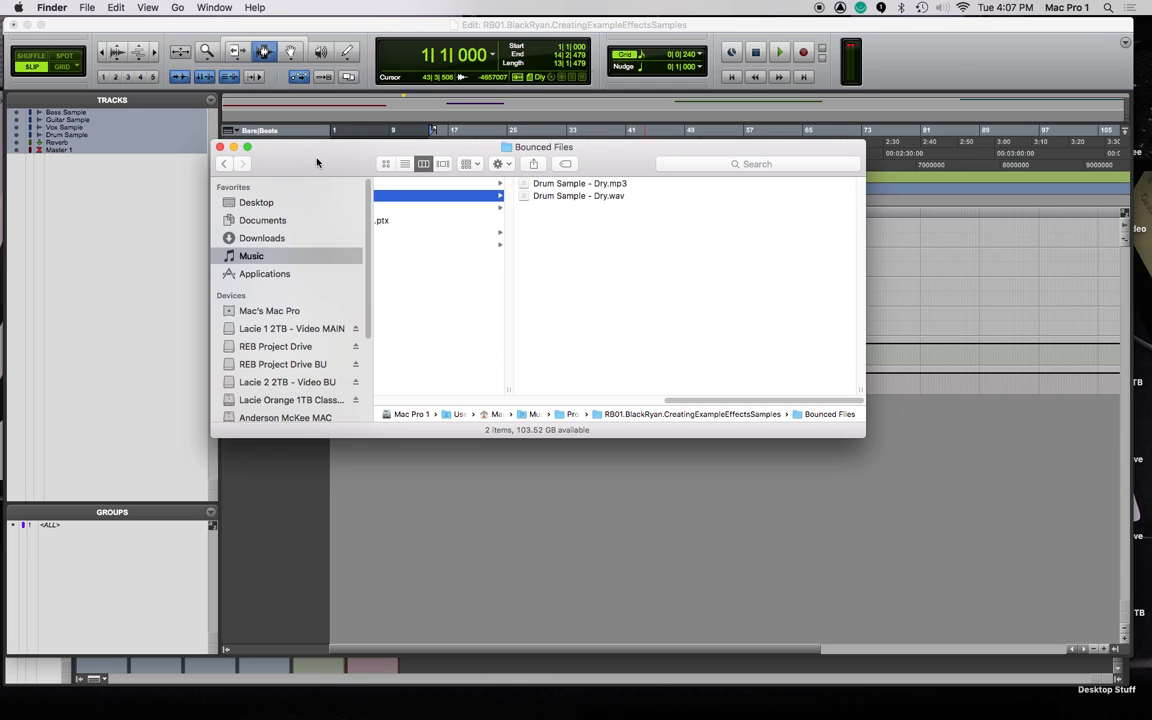
Return to Pro Tools and show the Mix window.
key(super+Tab)
key(super+Tab)
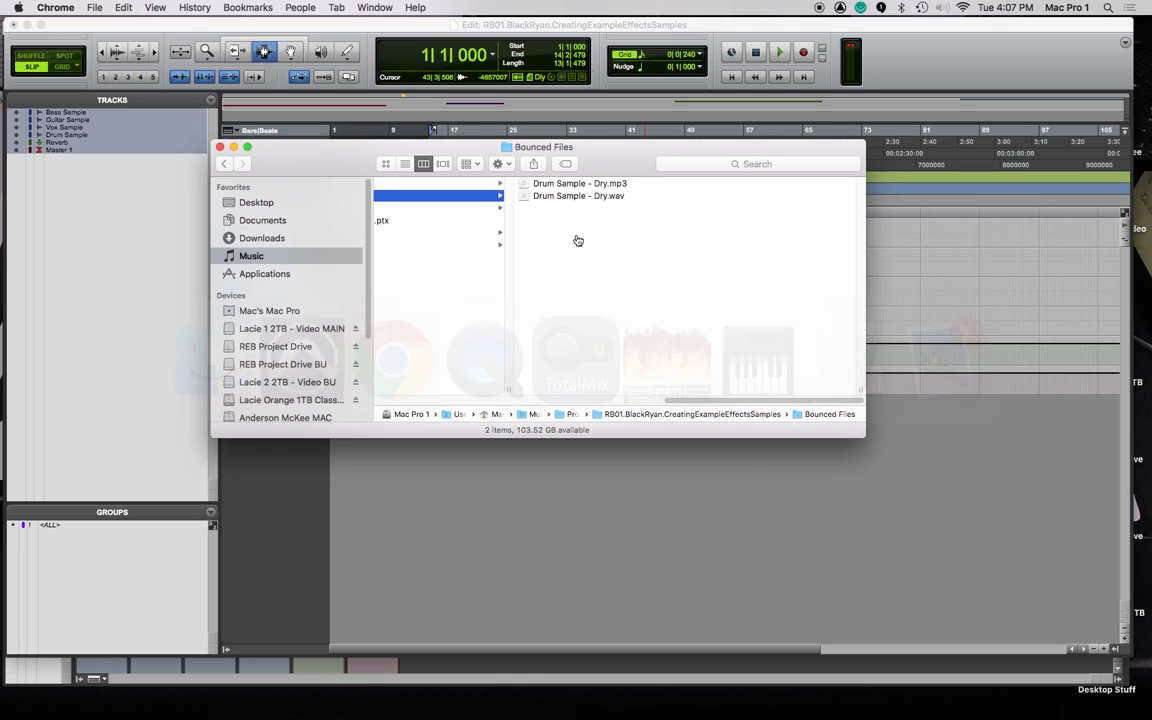
click(390, 24)
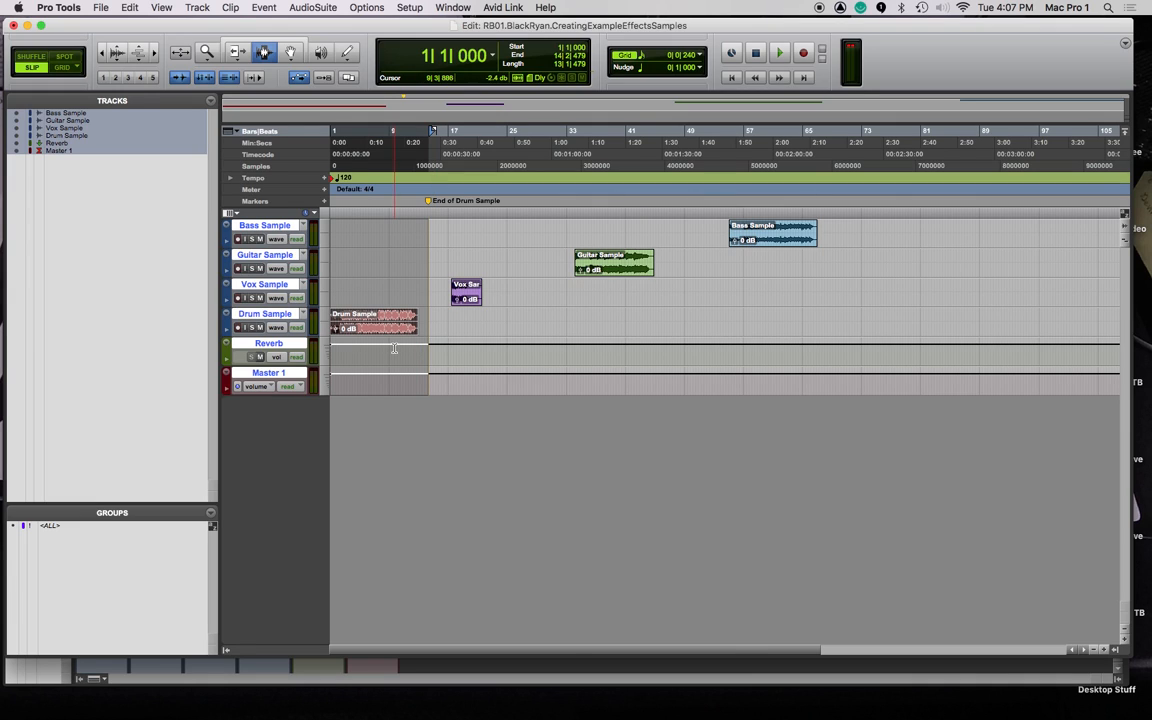
key(super+equal)
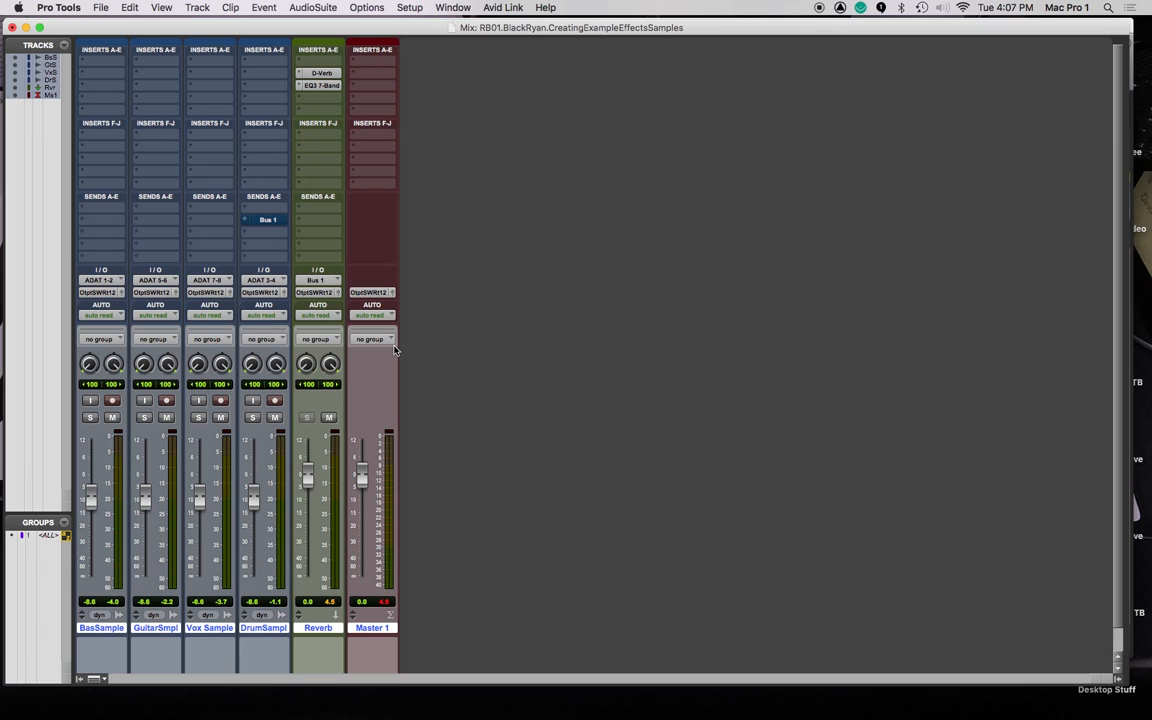
Unmute the Drum Sample's Bus 1 reverb send, audition it, and reopen the Bounce to Disk settings.
click(271, 221)
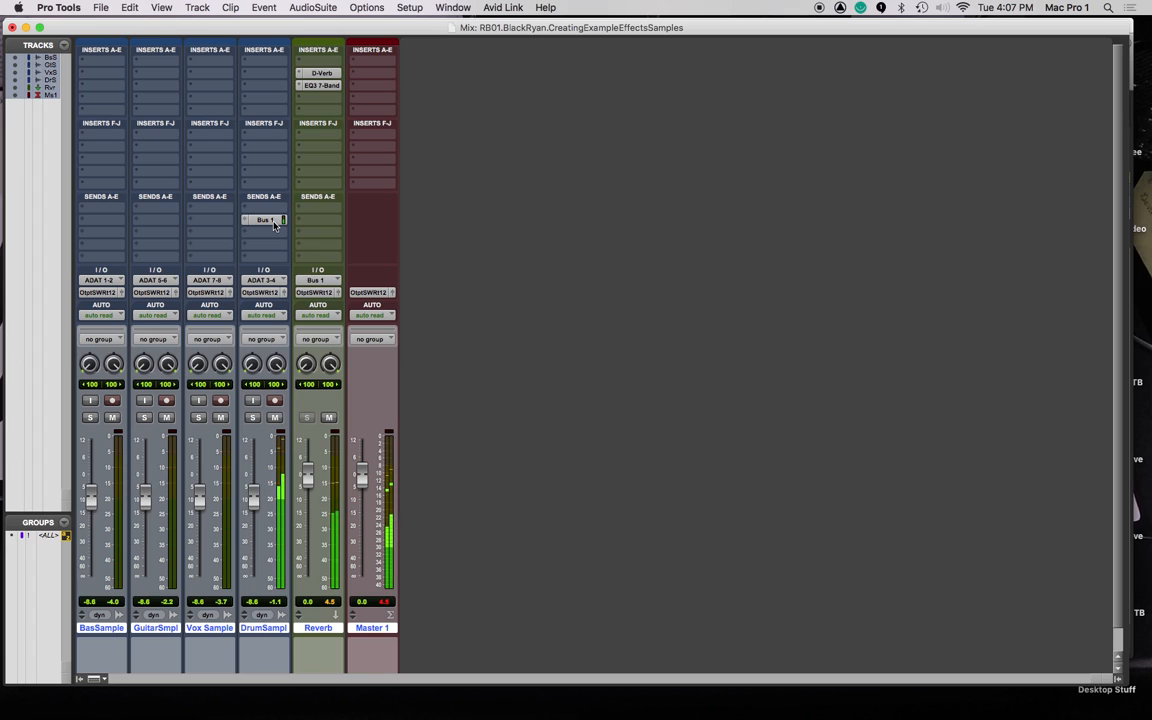
key(super+equal)
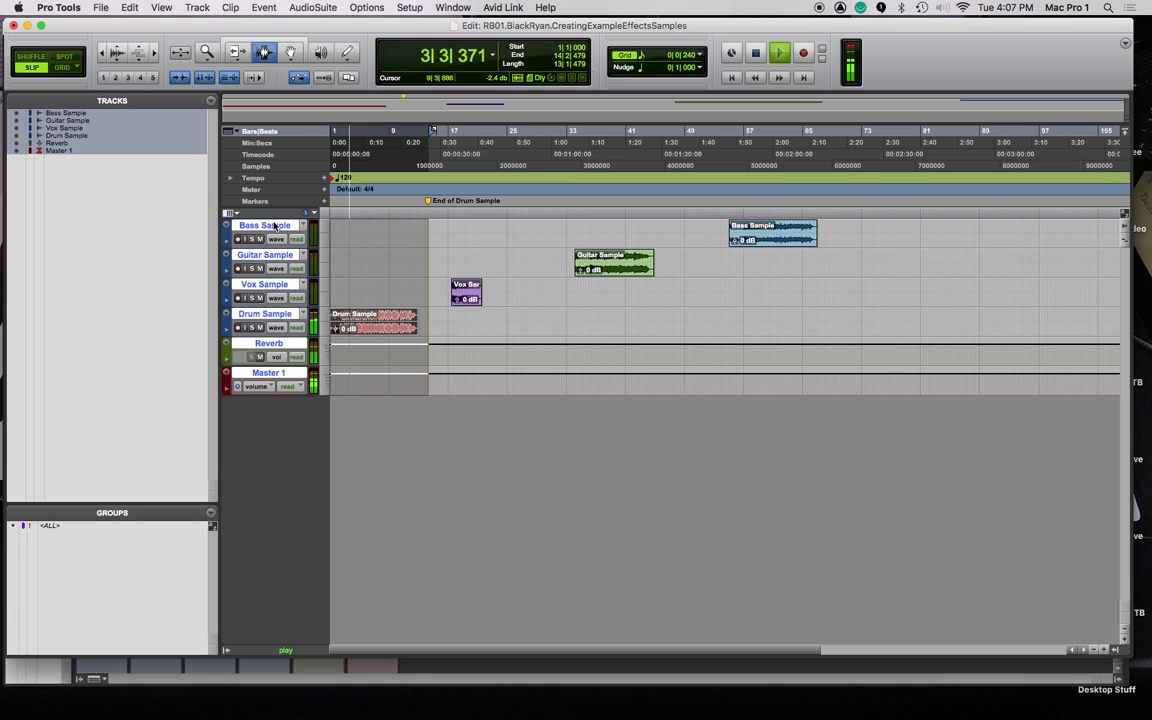
key(space)
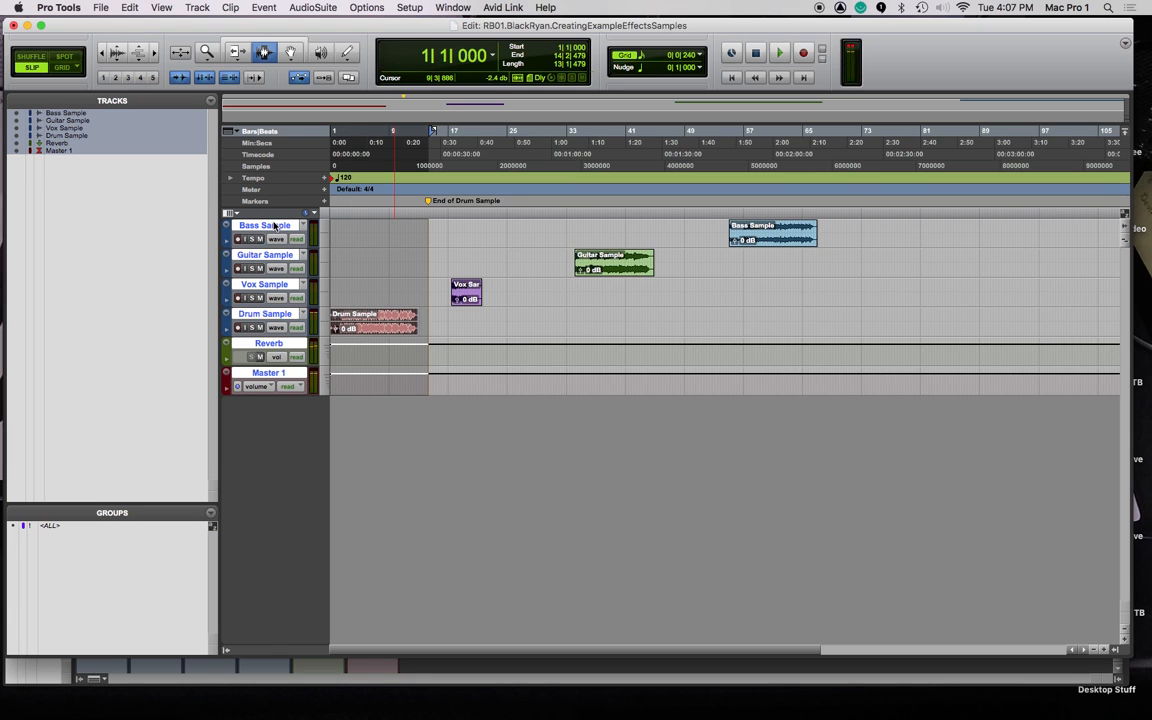
key(alt+super+b)
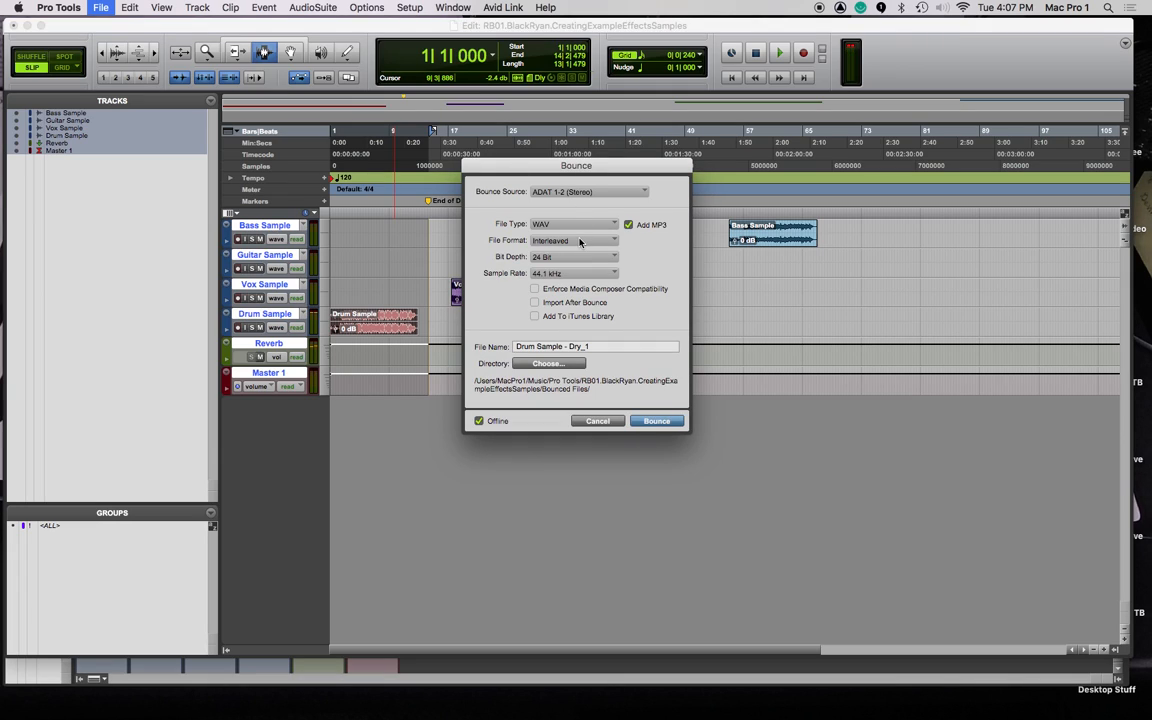
Rename the bounce to 'Drum Sample - Reverb' and export it as WAV plus MP3.
click(591, 346)
key(BackSpace)
key(BackSpace)
key(BackSpace)
click(665, 424)
click(725, 398)
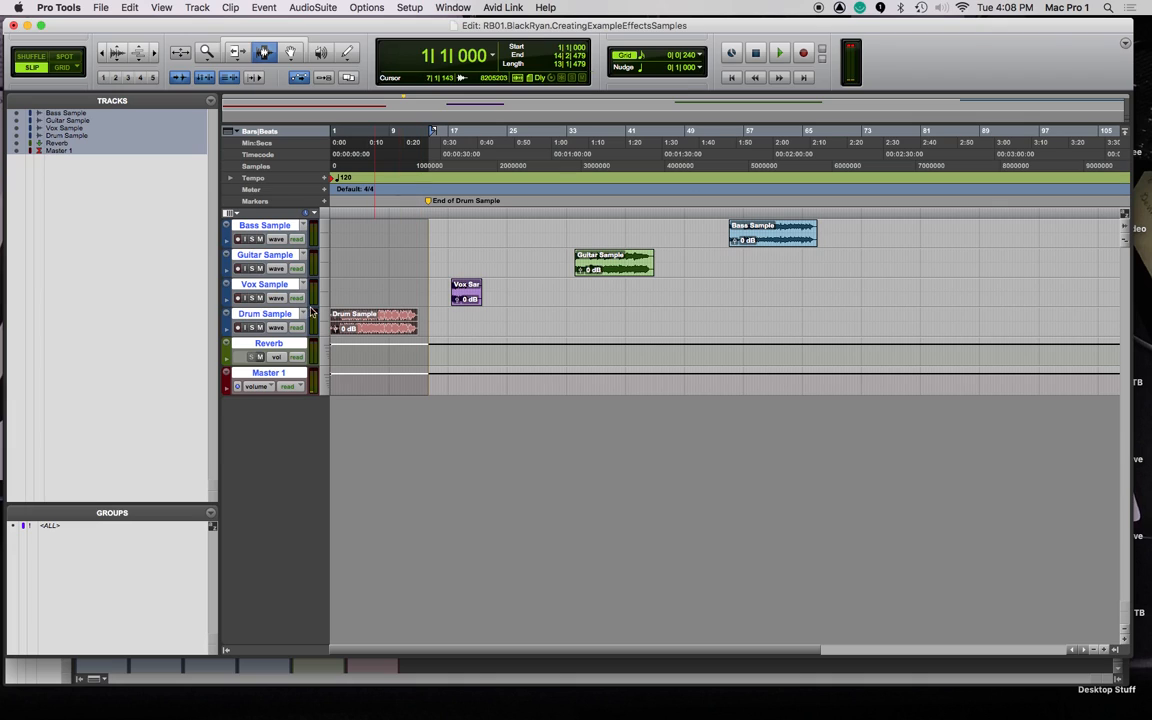
Make one duplicate of the Drum Sample track (DrumSampl.dp1) and switch to the Mix window.
click(265, 314)
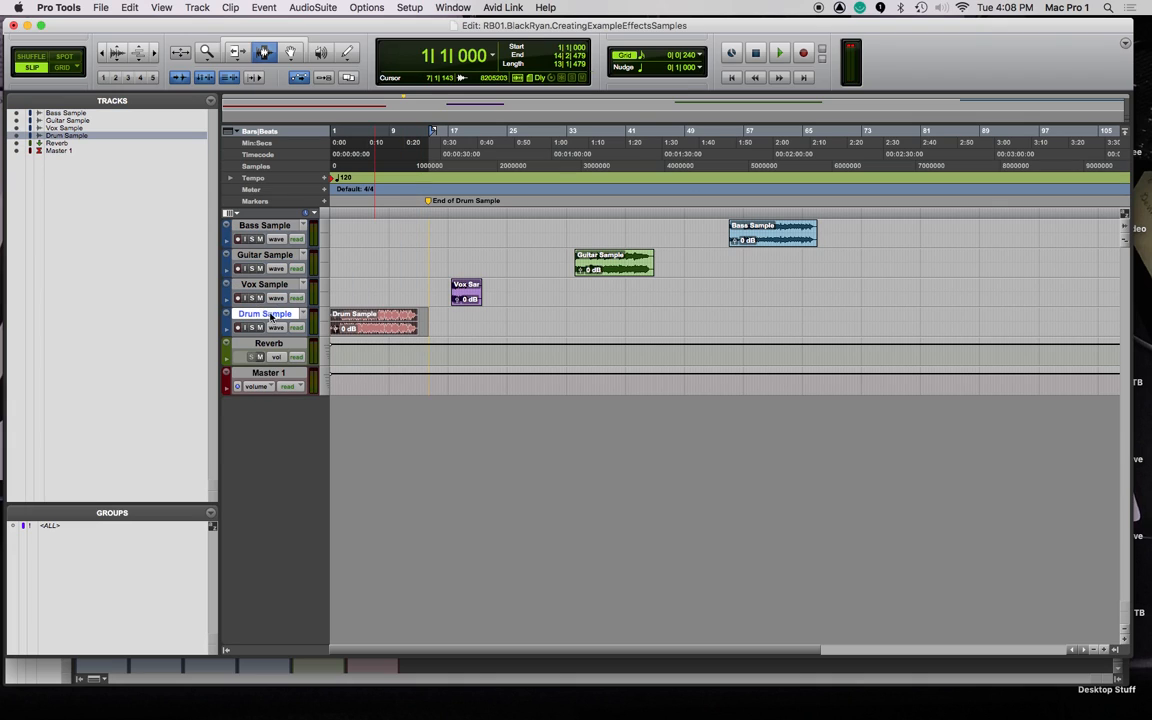
shift+click(264, 285)
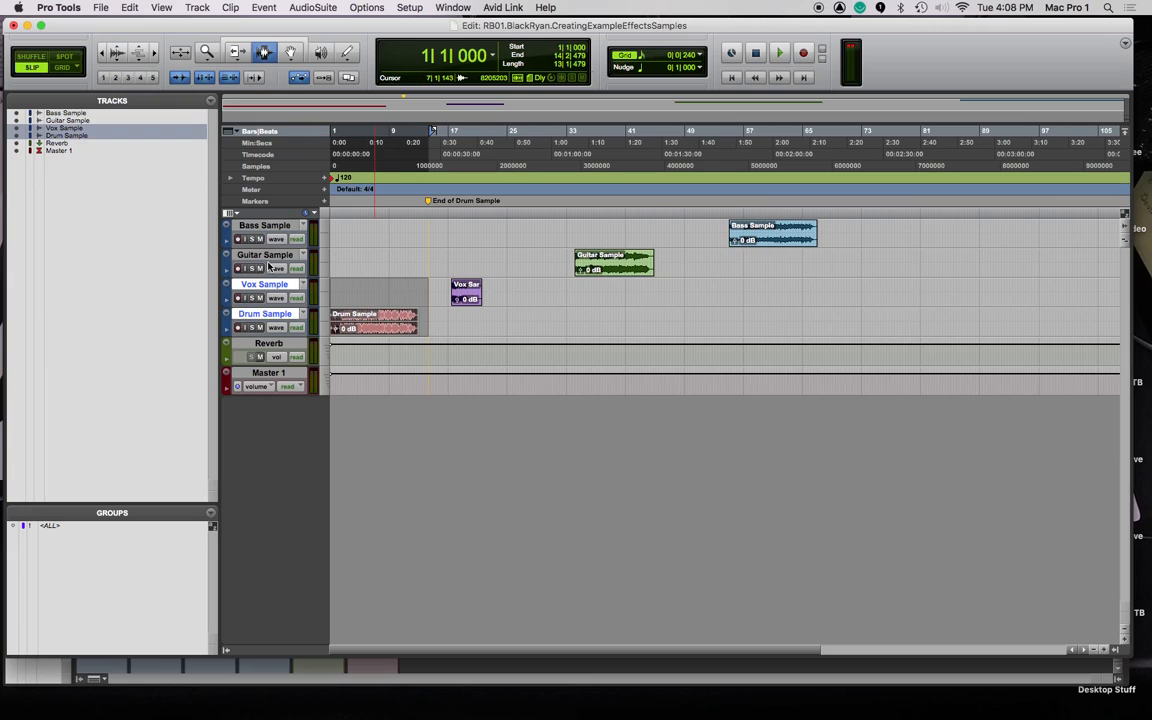
click(274, 316)
right_click(279, 318)
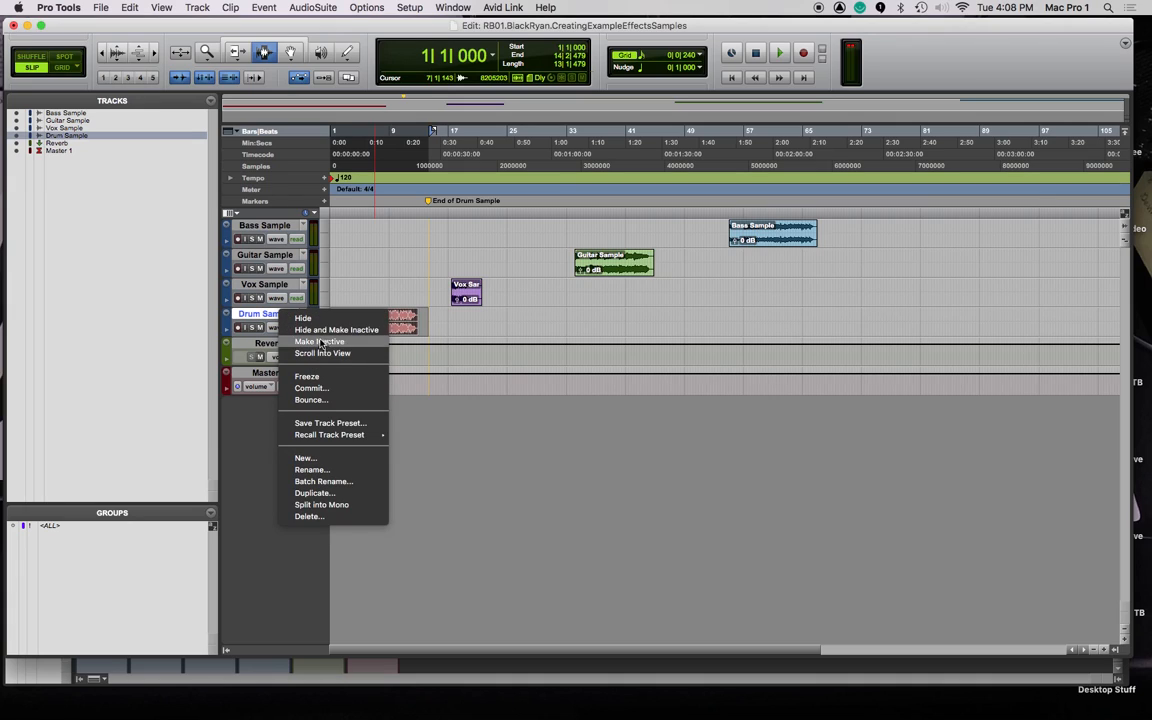
click(314, 493)
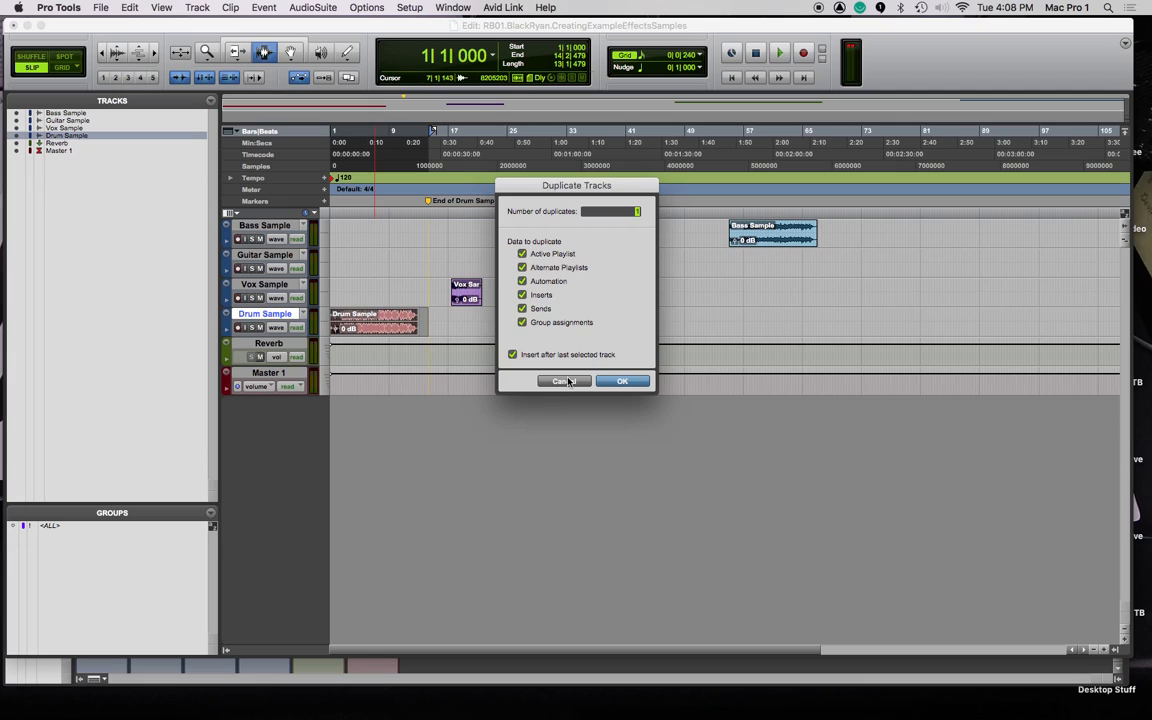
click(625, 383)
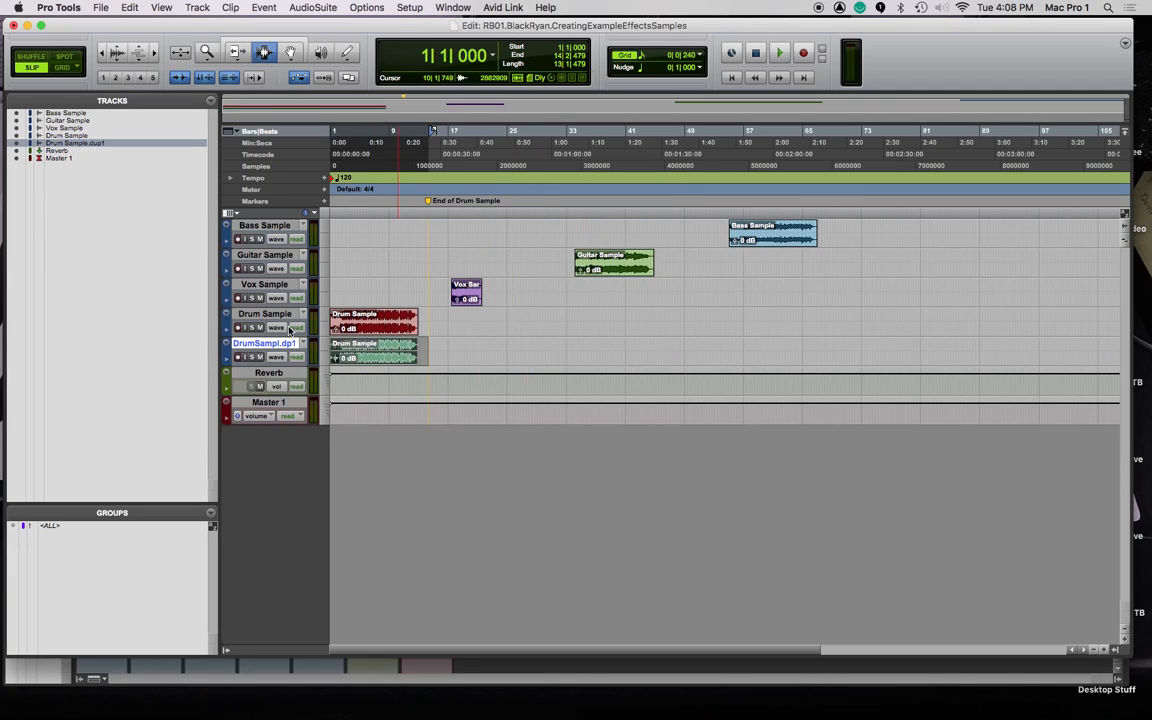
key(super+equal)
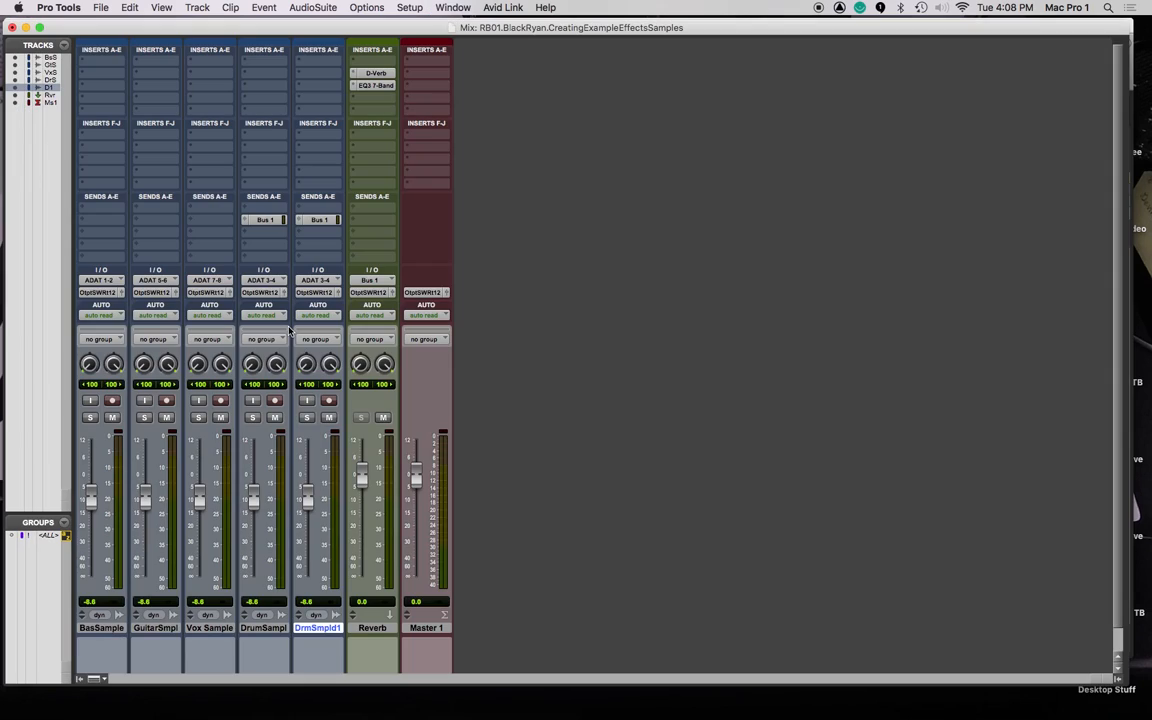
Mute the duplicate's Bus 1 reverb send and rename the track DSCOMPR for compression.
click(318, 219)
double_click(262, 628)
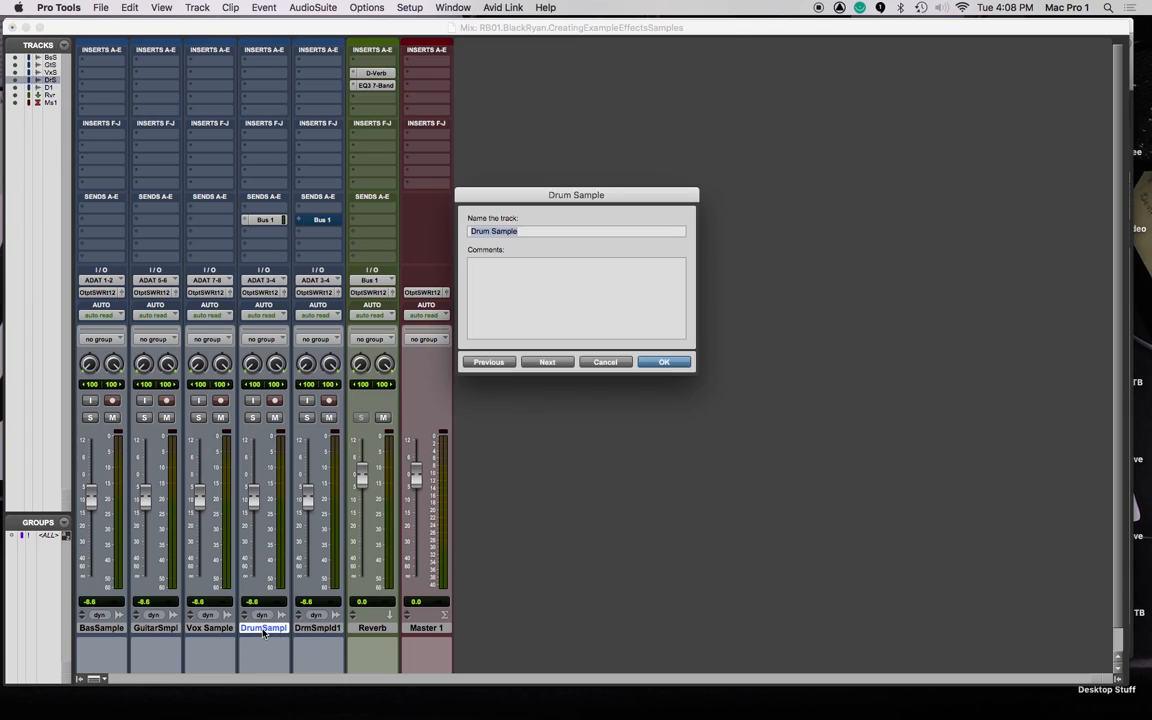
key(super+Right)
key(Right)
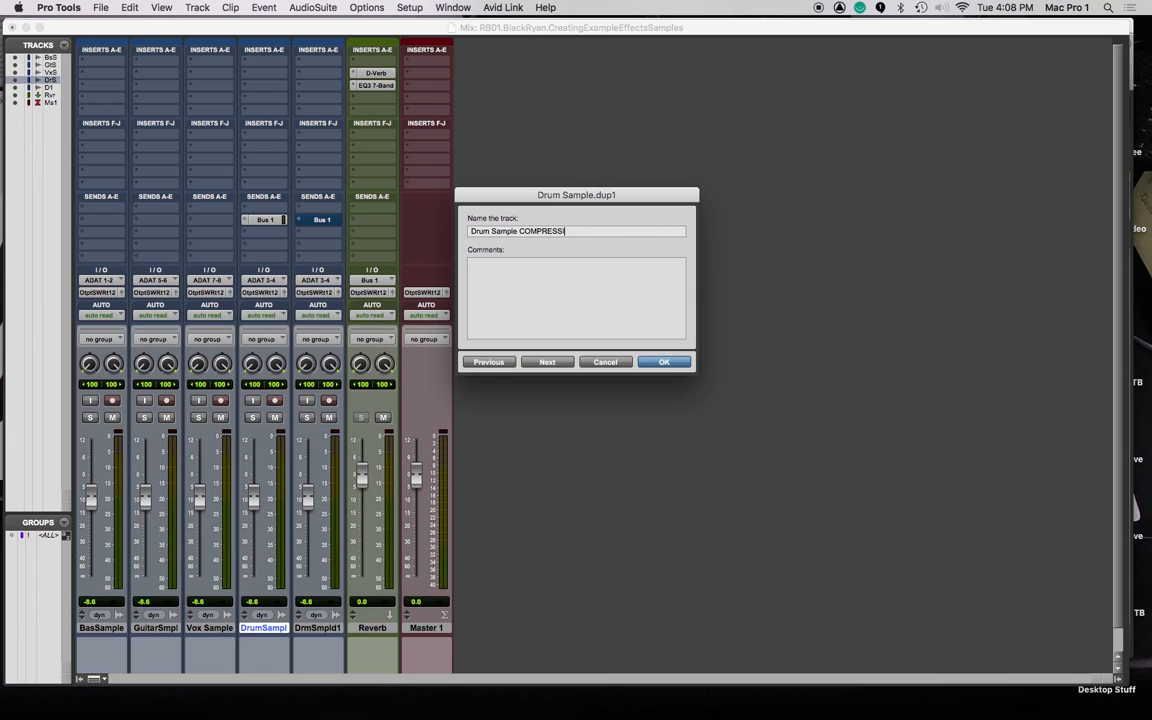
key(Return)
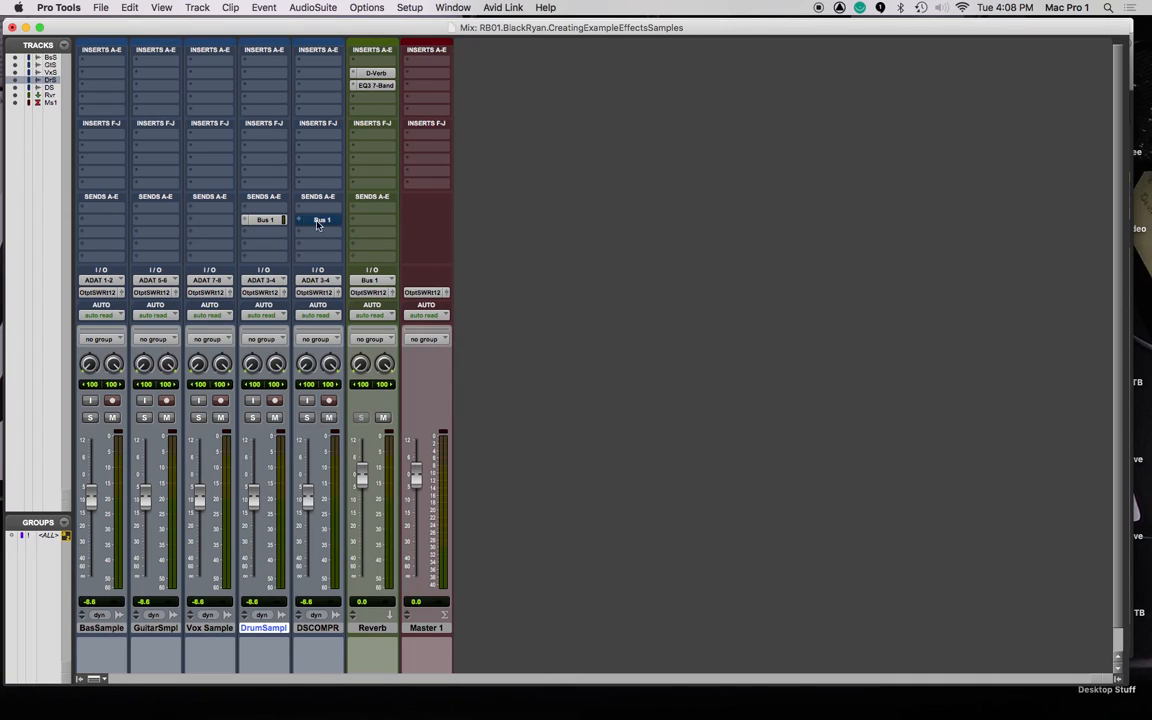
Insert a Dyn3 Compressor/Limiter on DSCOMPR and start playback to hear it.
click(301, 90)
mouse_move(390, 86)
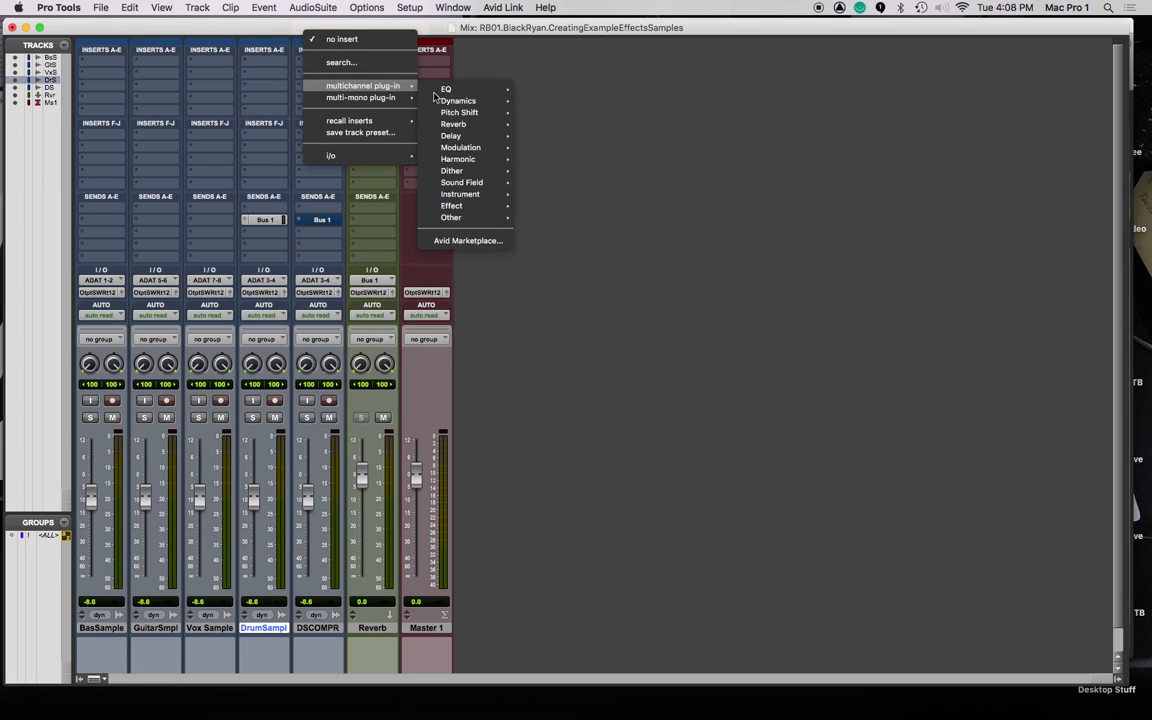
mouse_move(482, 104)
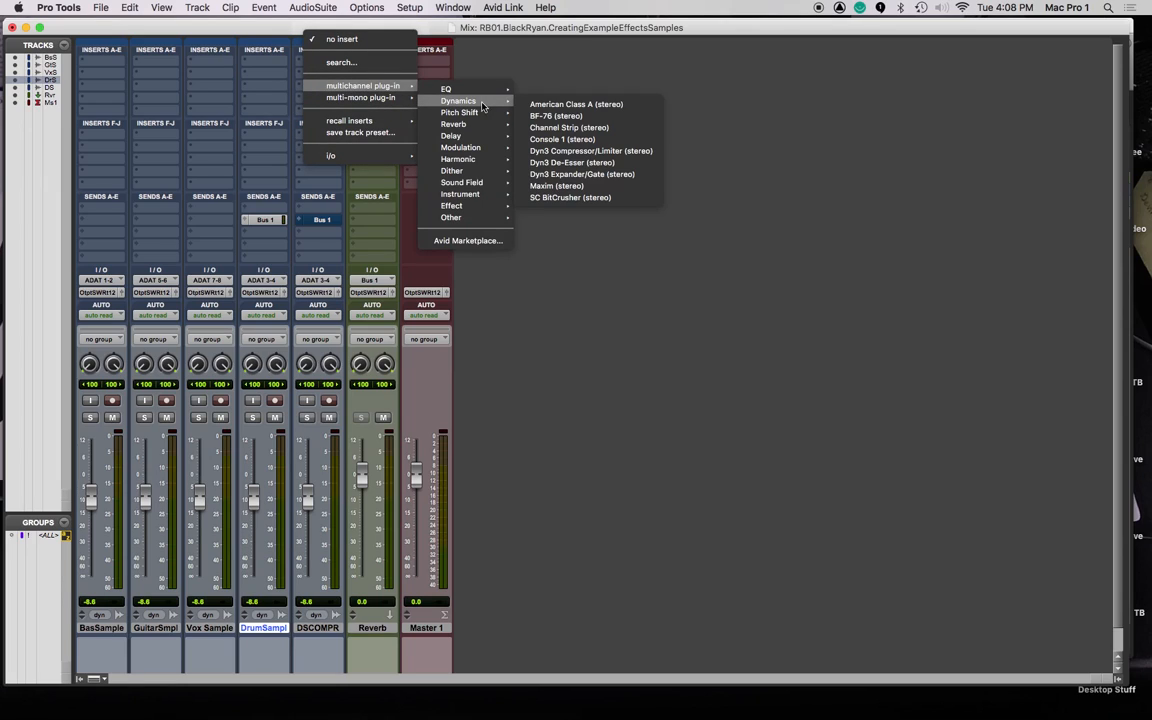
click(600, 152)
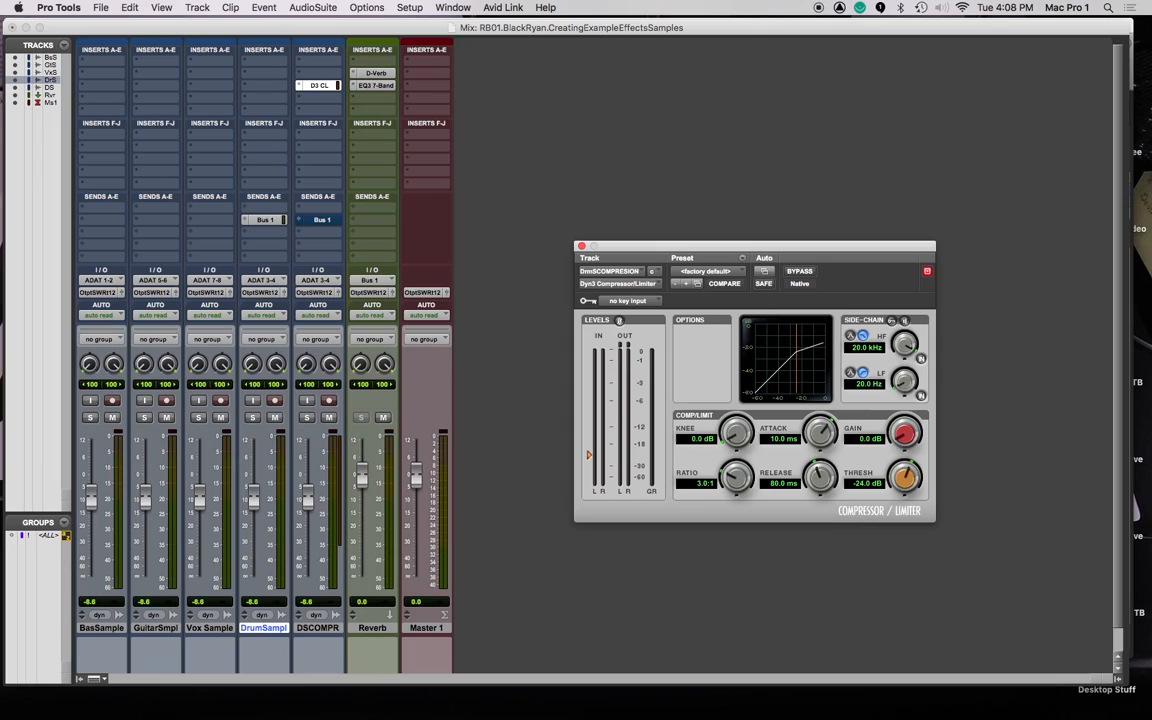
key(space)
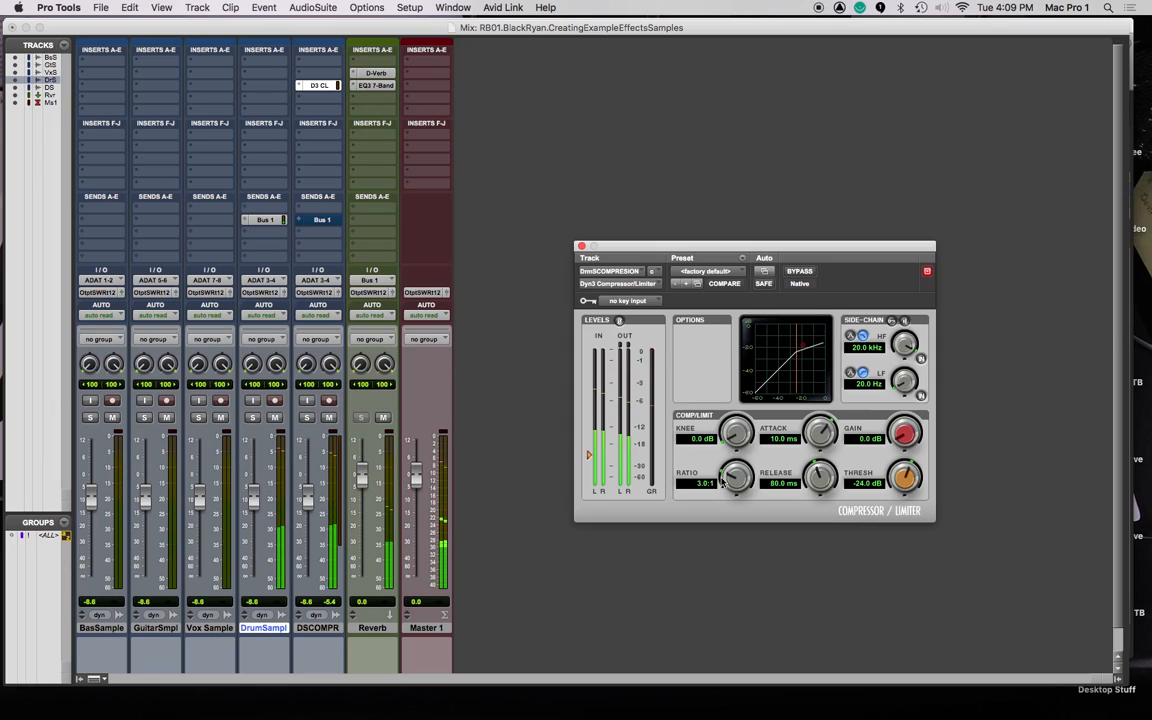
Set the compressor to 7.9:1 ratio, 2.7 ms attack, 127.7 ms release and 3.5 dB knee.
drag(718, 481, 722, 445)
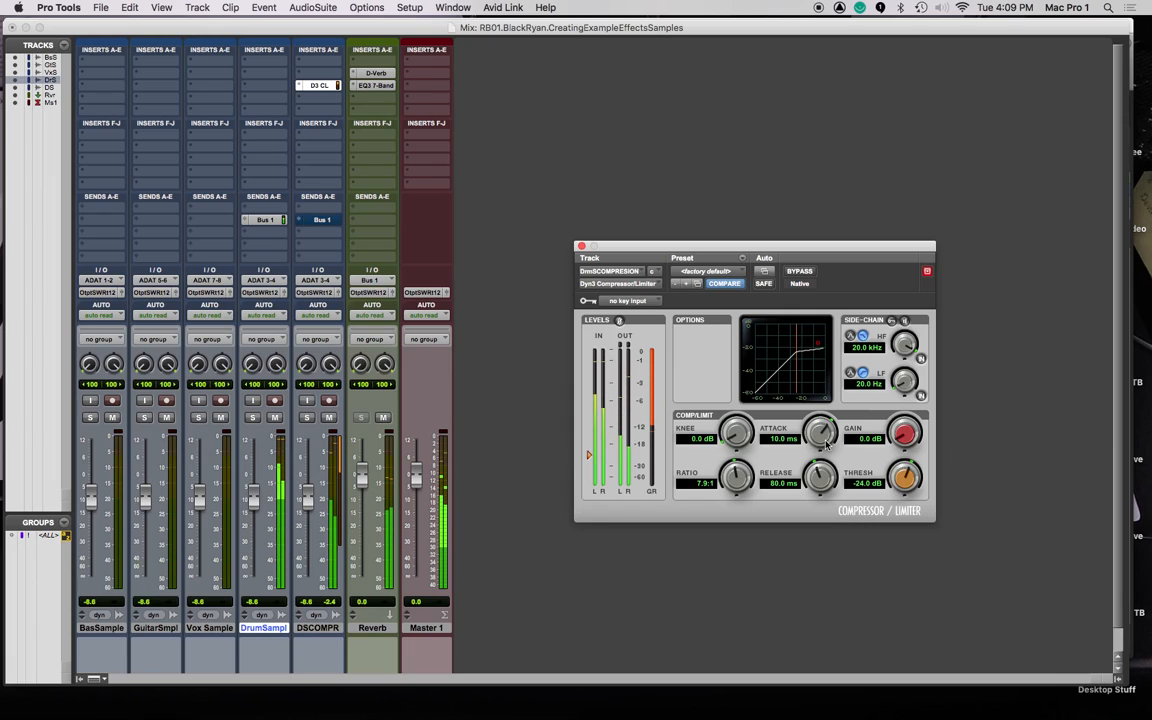
drag(818, 437, 822, 472)
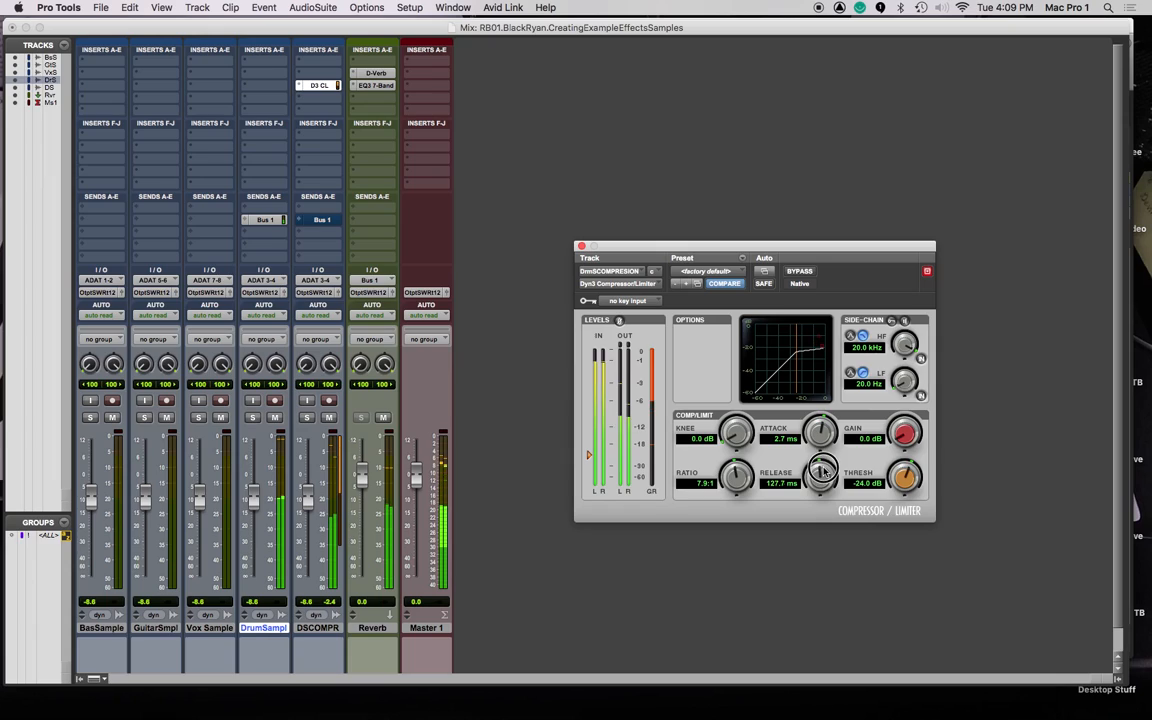
drag(735, 430, 737, 418)
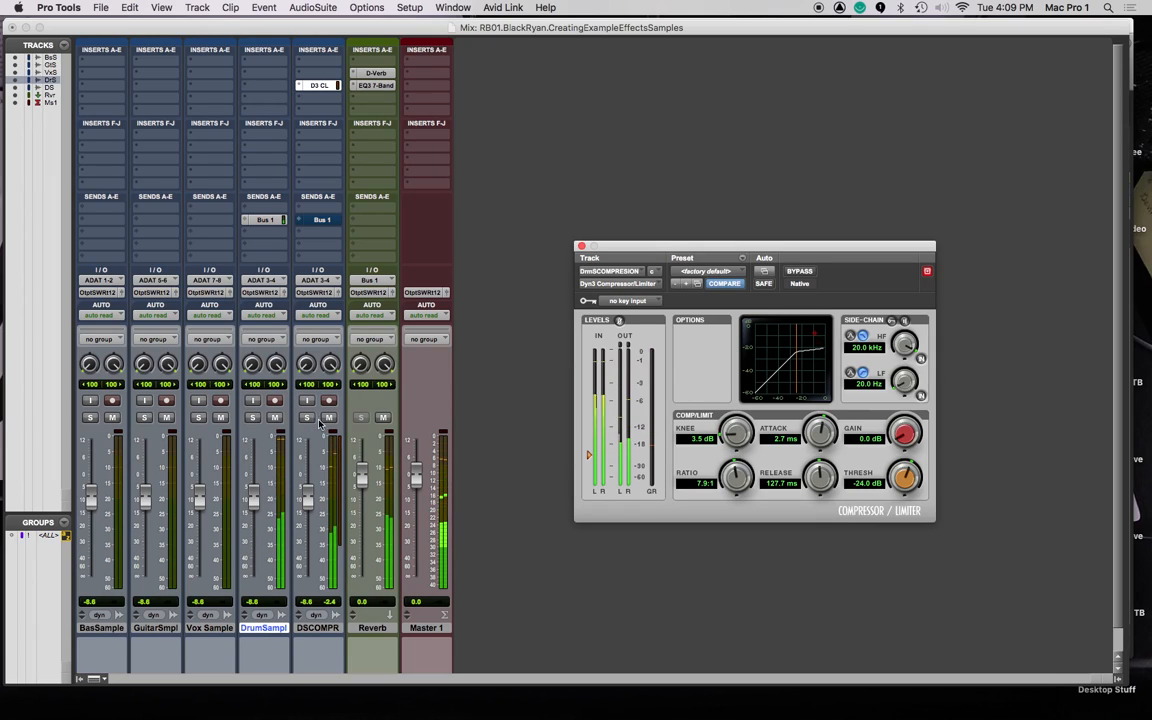
Mute the dry Drum Sample track, raise compressor gain to 12.0 dB, and return to the Edit window.
click(274, 417)
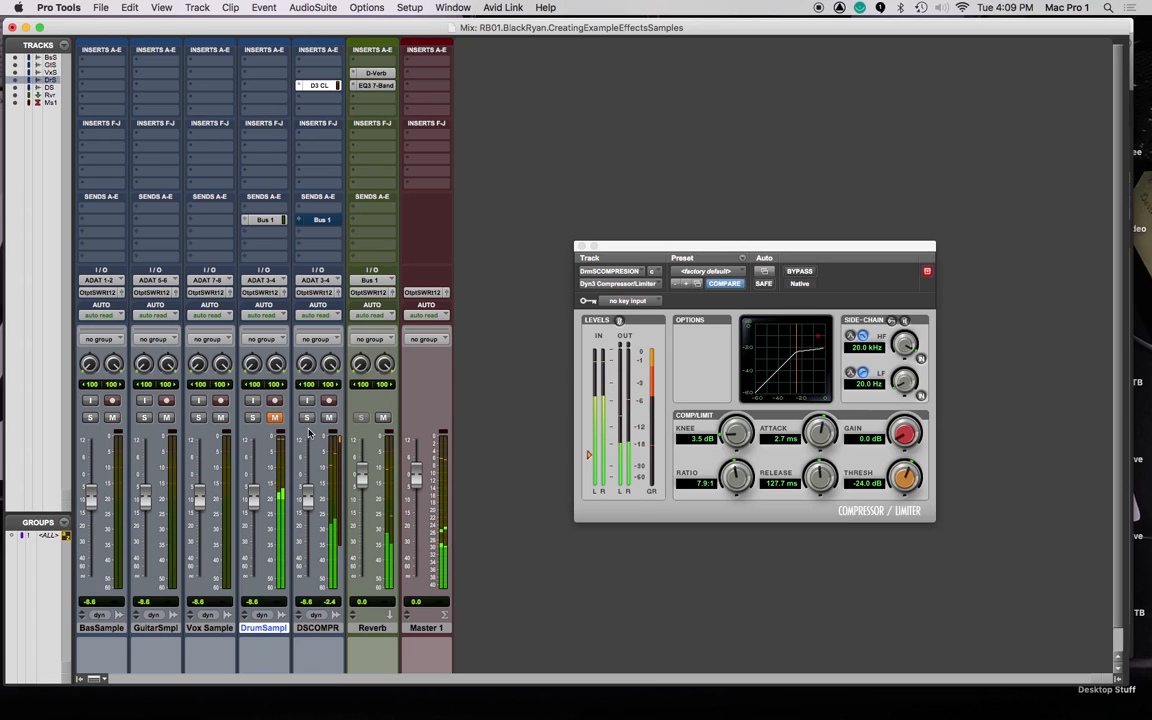
drag(907, 447, 892, 360)
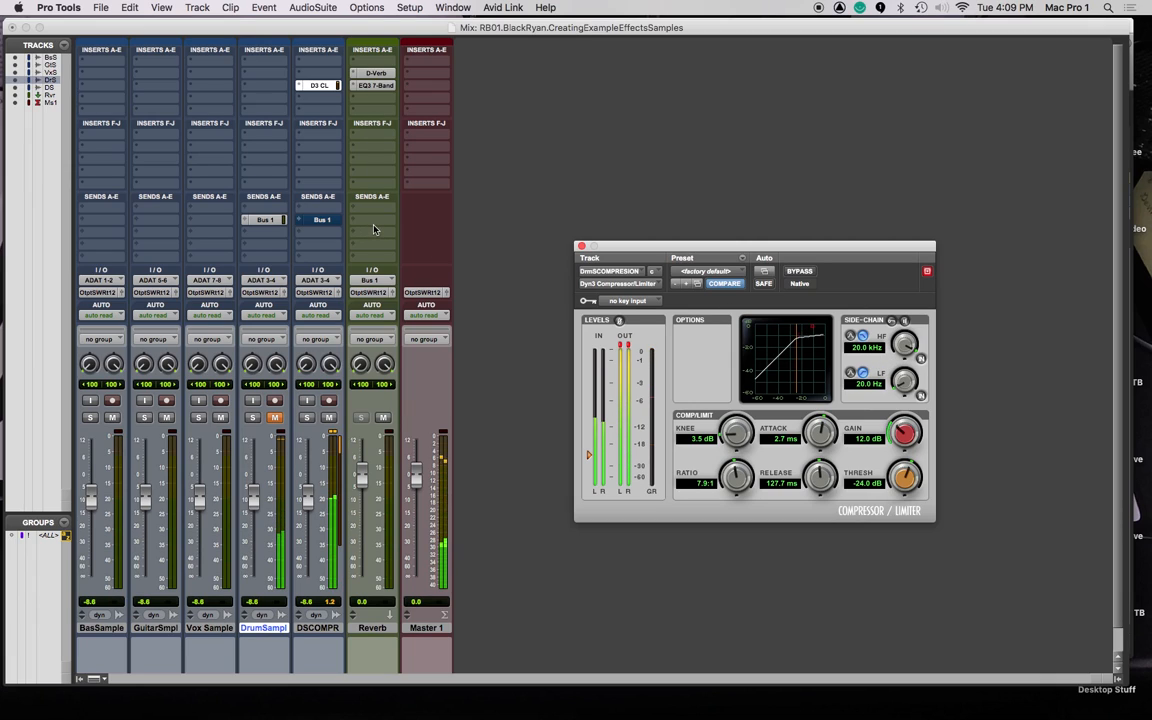
key(super+equal)
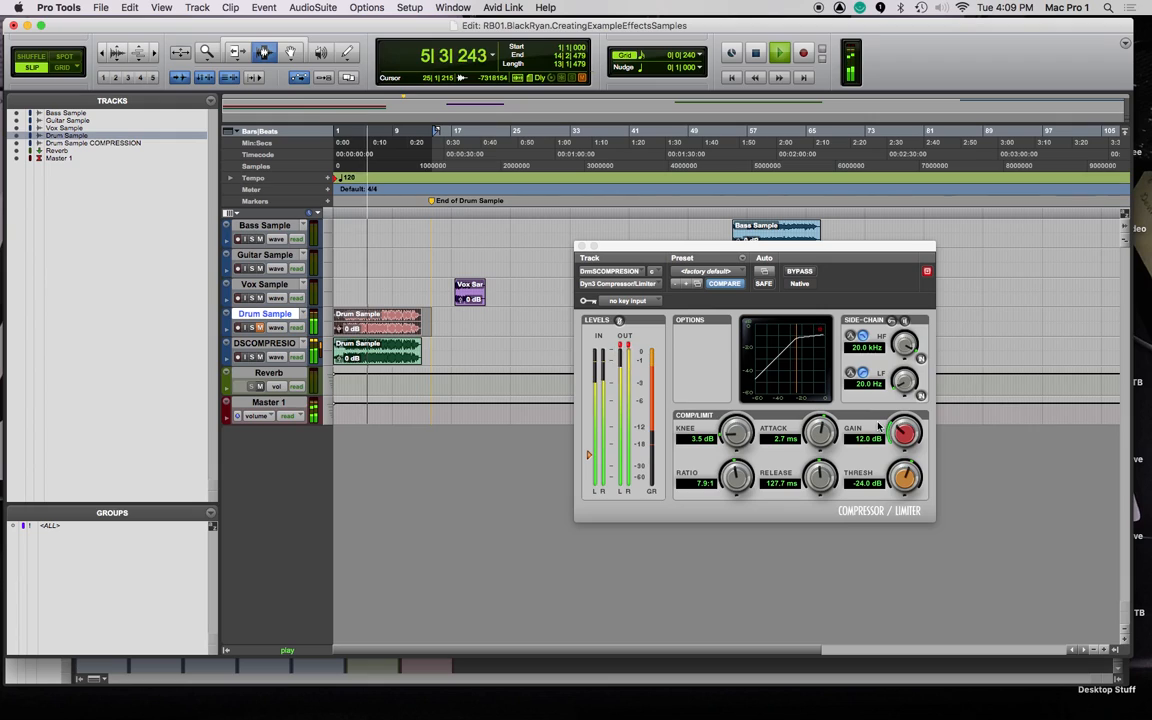
Retune Dyn3 to 153.7 µs attack, 15.6 dB gain and 9.4:1 ratio, then stop playback and open Bounce.
drag(902, 433, 902, 453)
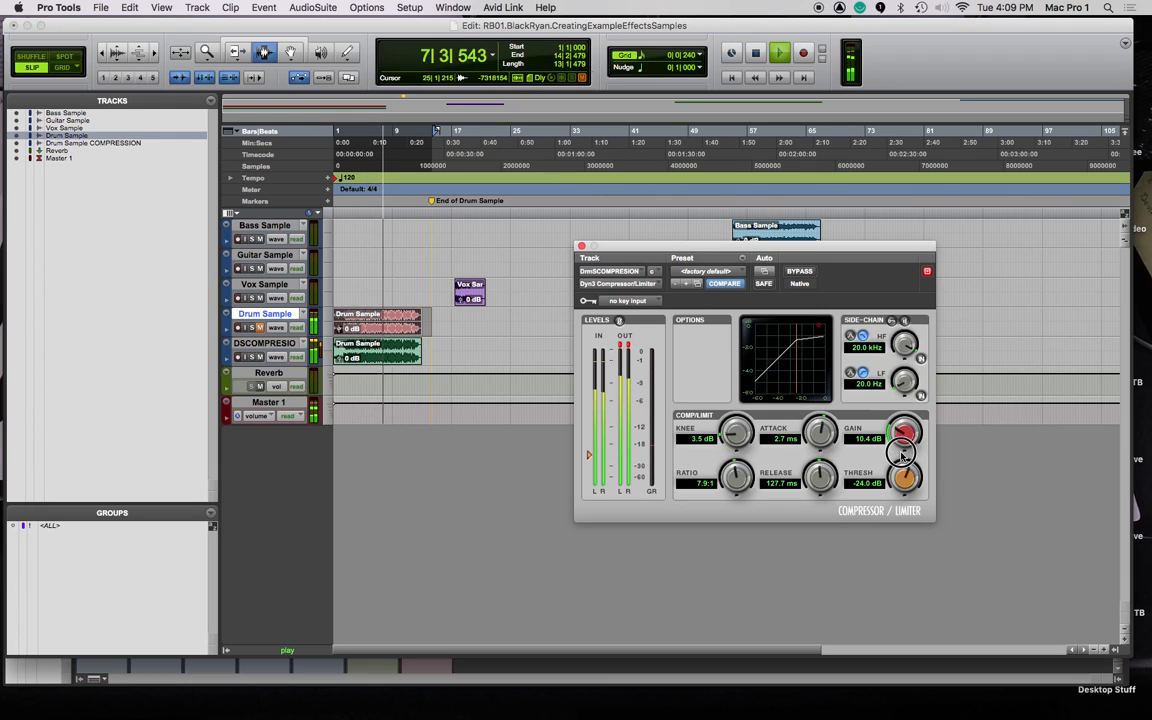
drag(901, 453, 901, 455)
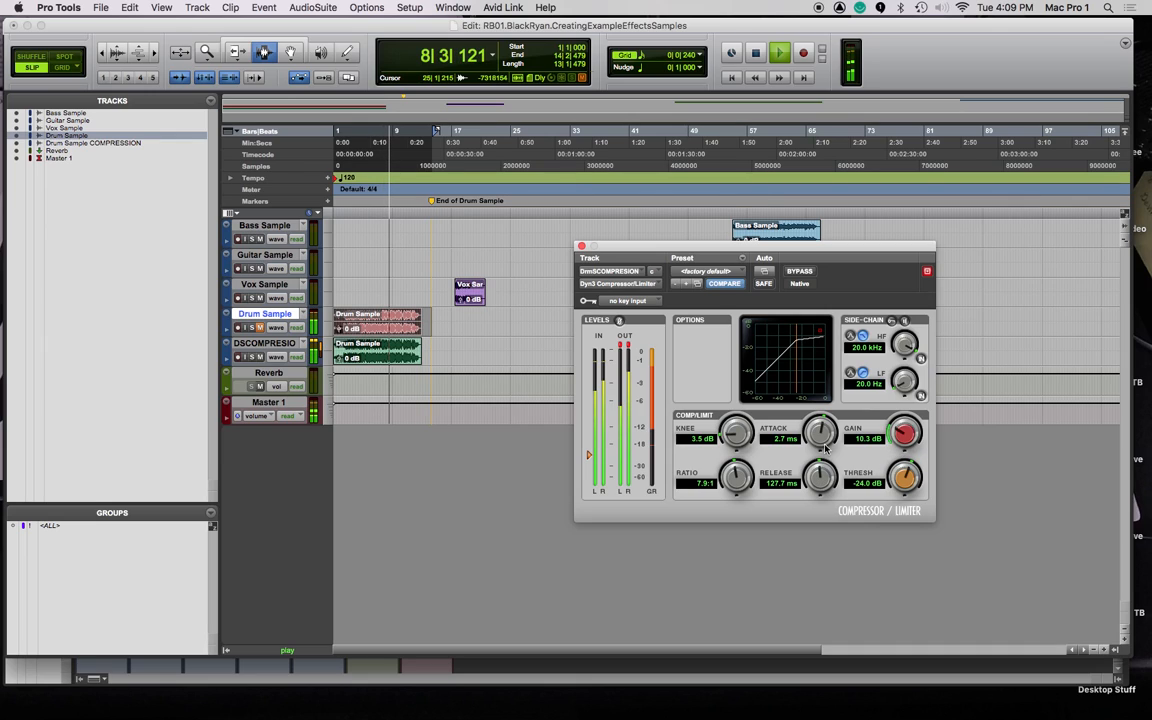
drag(827, 455, 827, 484)
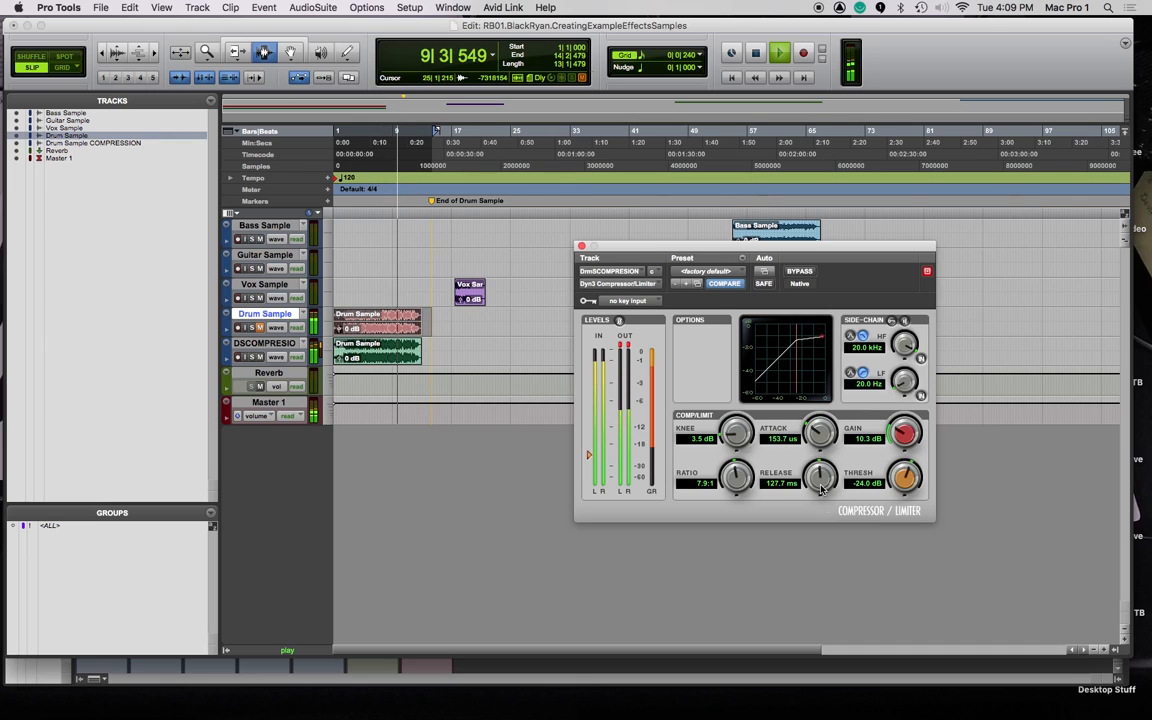
drag(898, 440, 906, 422)
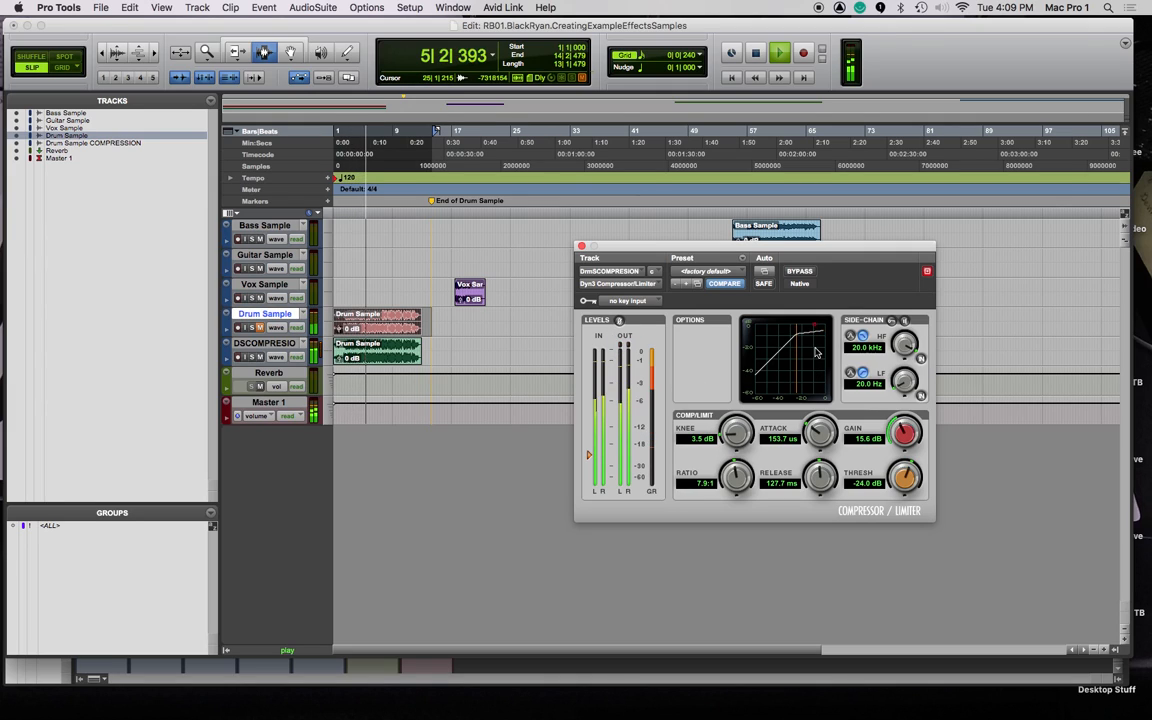
drag(737, 472, 737, 462)
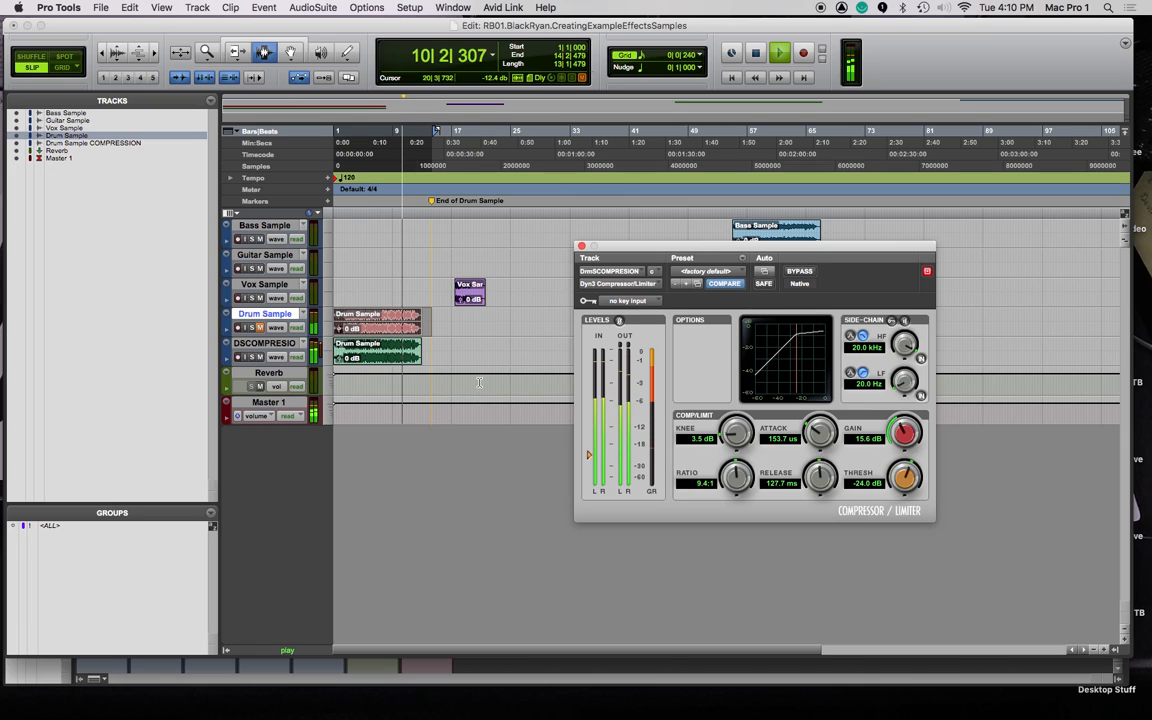
key(space)
key(super+alt+b)
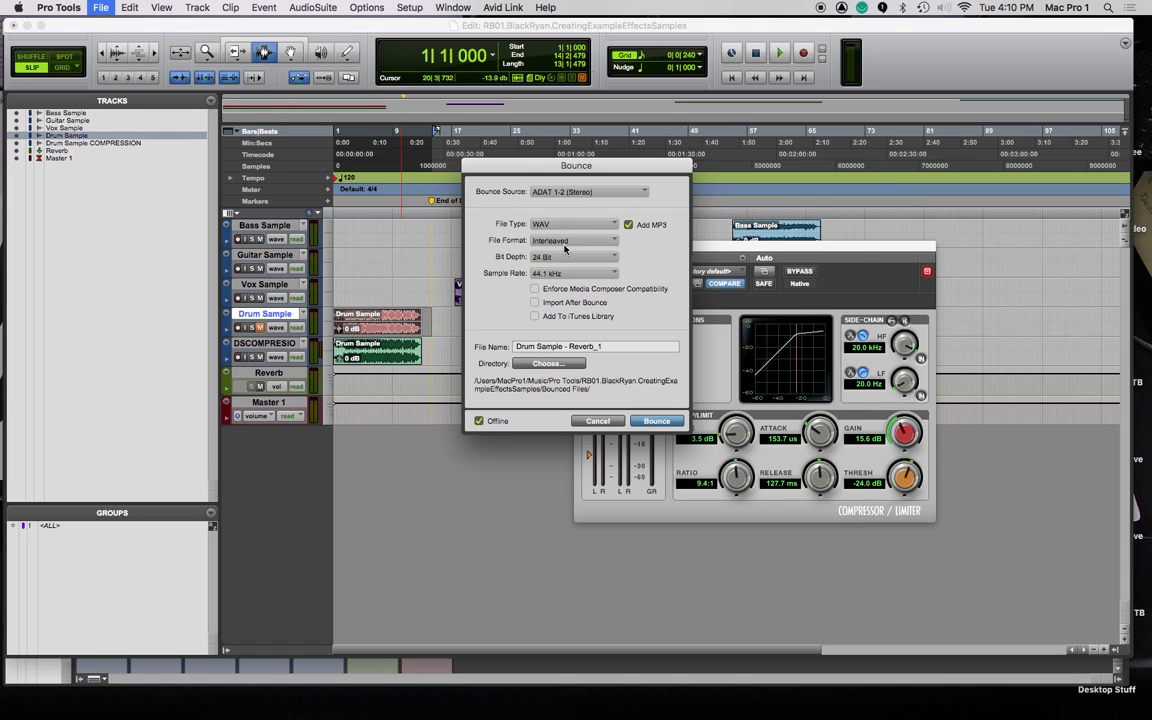
Rename the bounce file 'Drum Sample - Compression Heavy' and accept the WAV and MP3 settings.
drag(604, 346, 570, 347)
text(Compression Heavy)
key(Return)
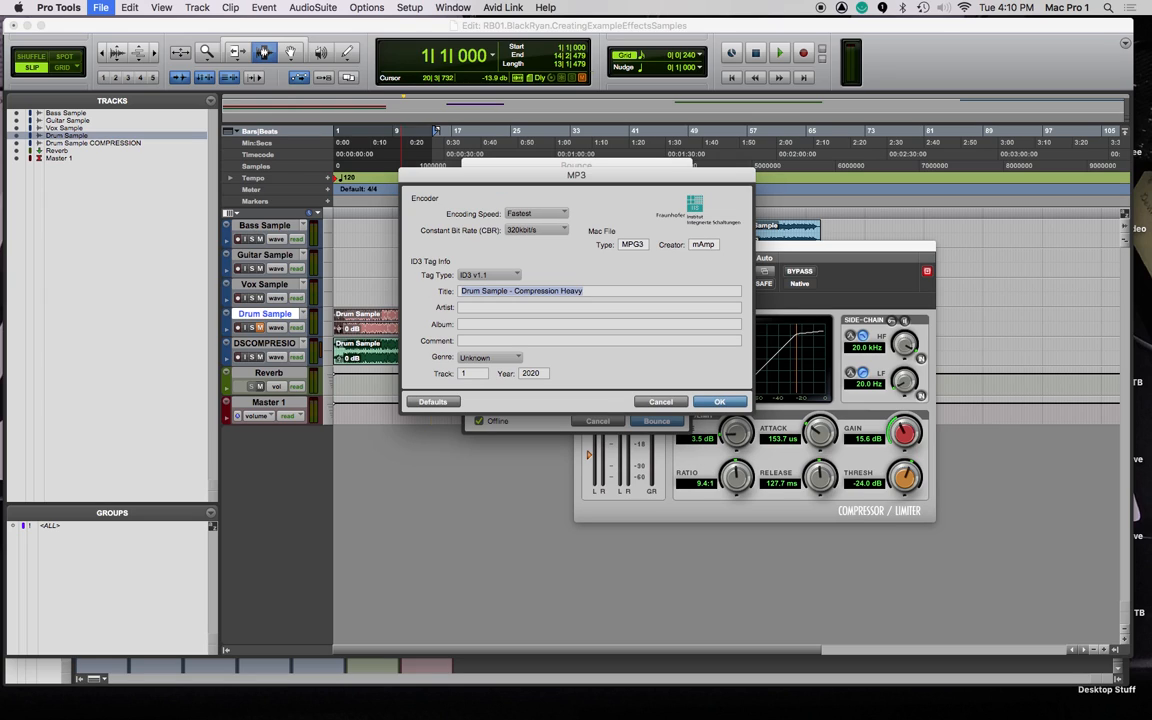
key(Return)
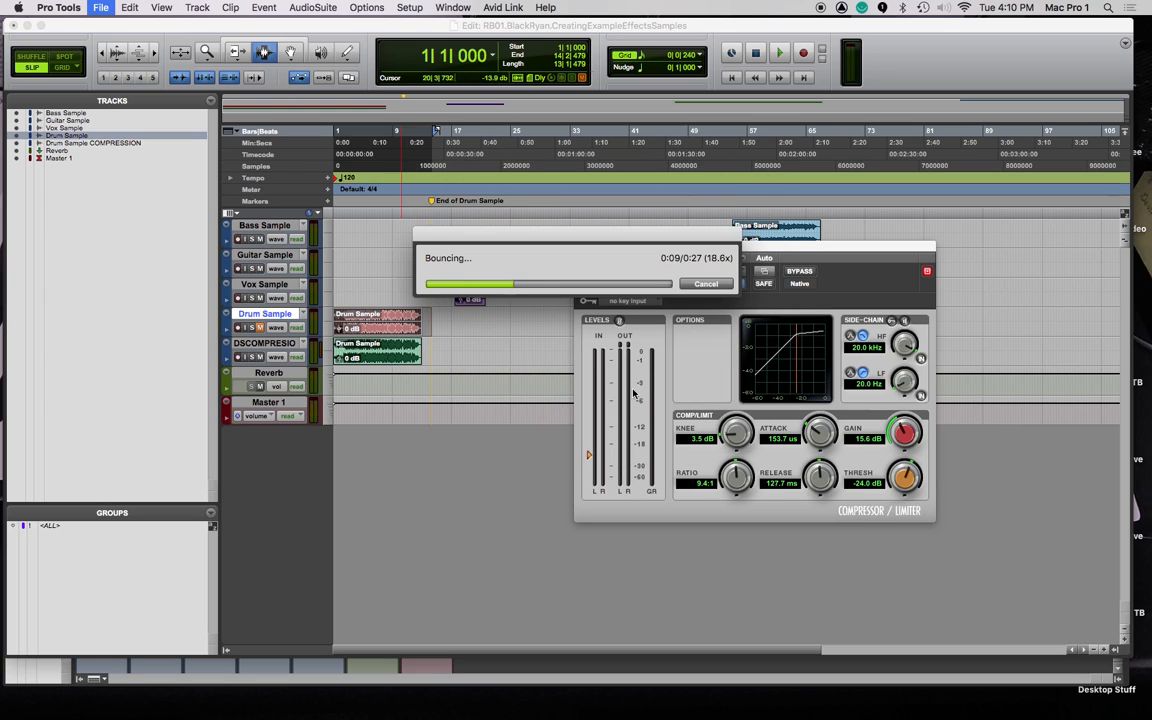
Duplicate the DSCOMPR compression track once.
click(270, 347)
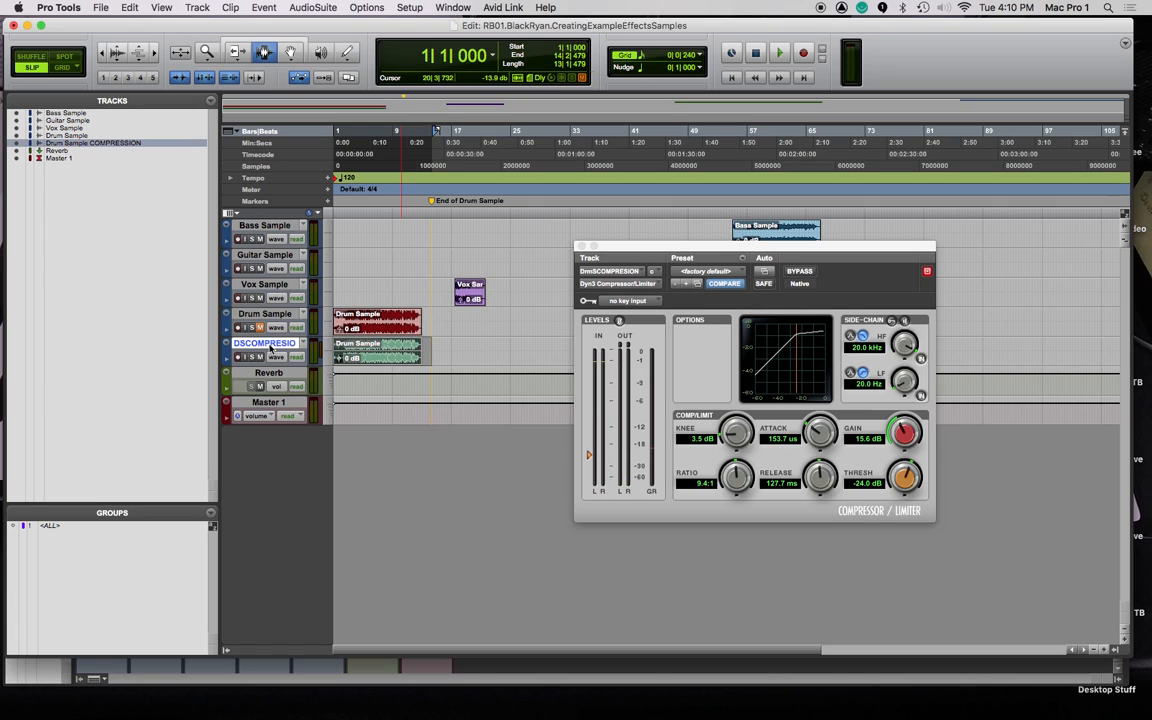
right_click(270, 347)
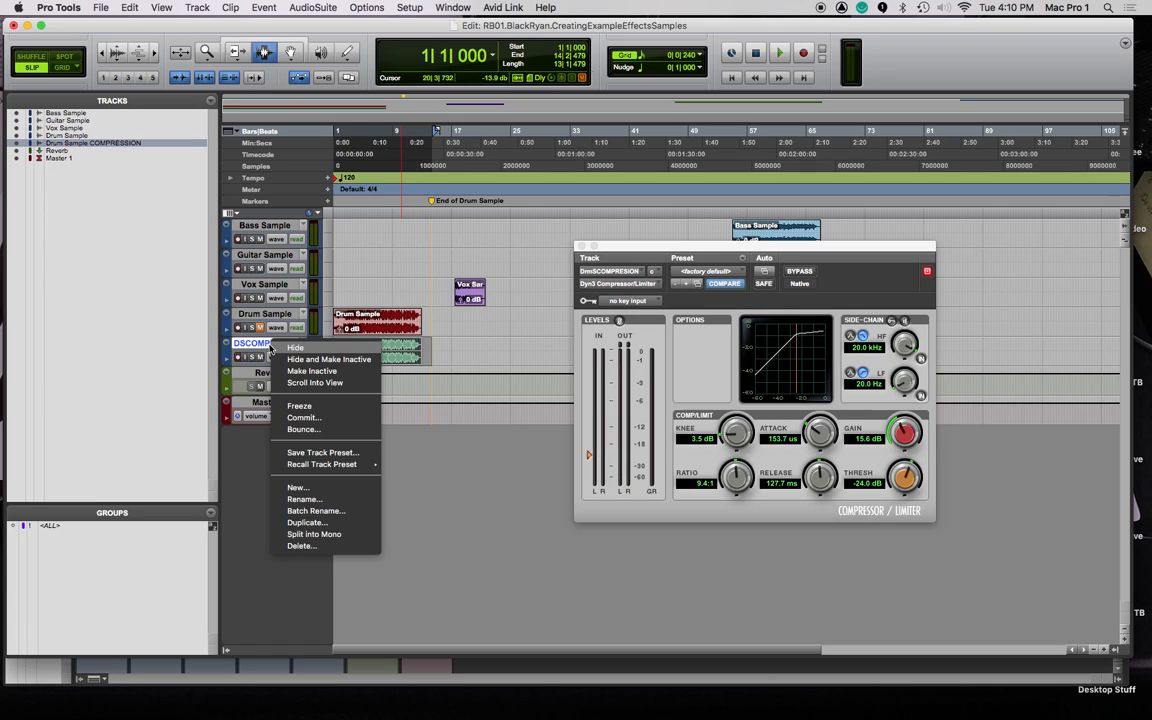
click(304, 522)
click(641, 383)
Rename the copy 'Drum Sample Gating' (DrmSGATE) in the mixer and select the other drum tracks too.
click(580, 246)
key(super+equal)
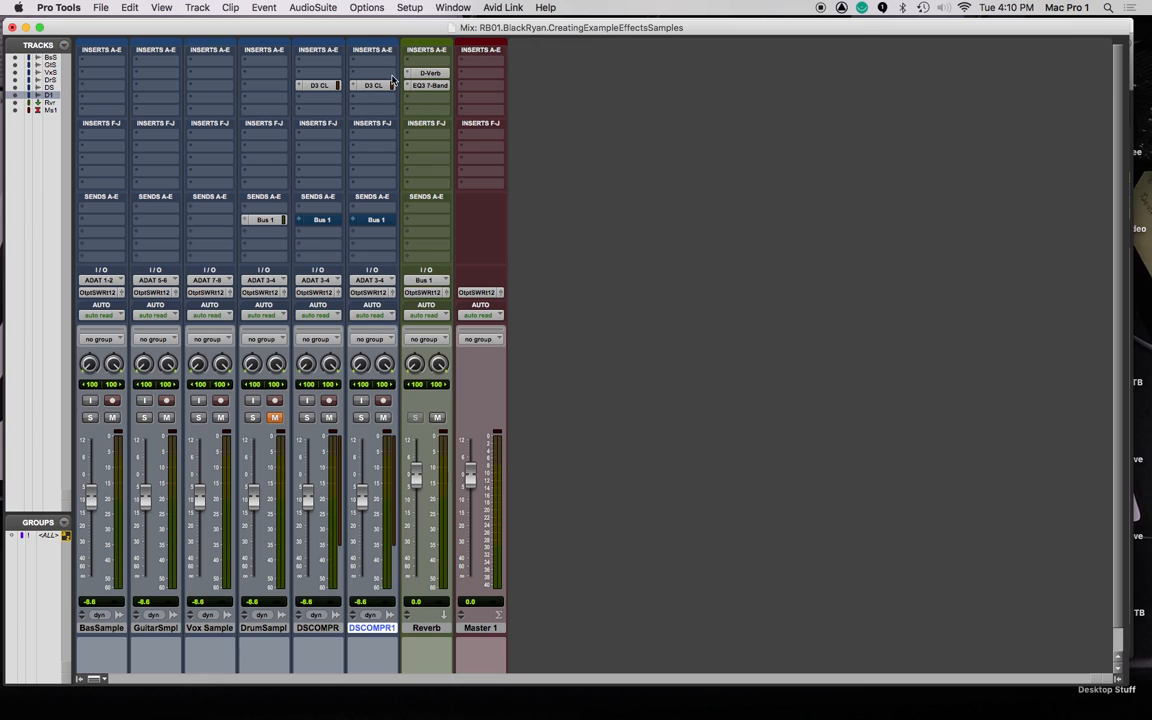
double_click(376, 629)
key(Right)
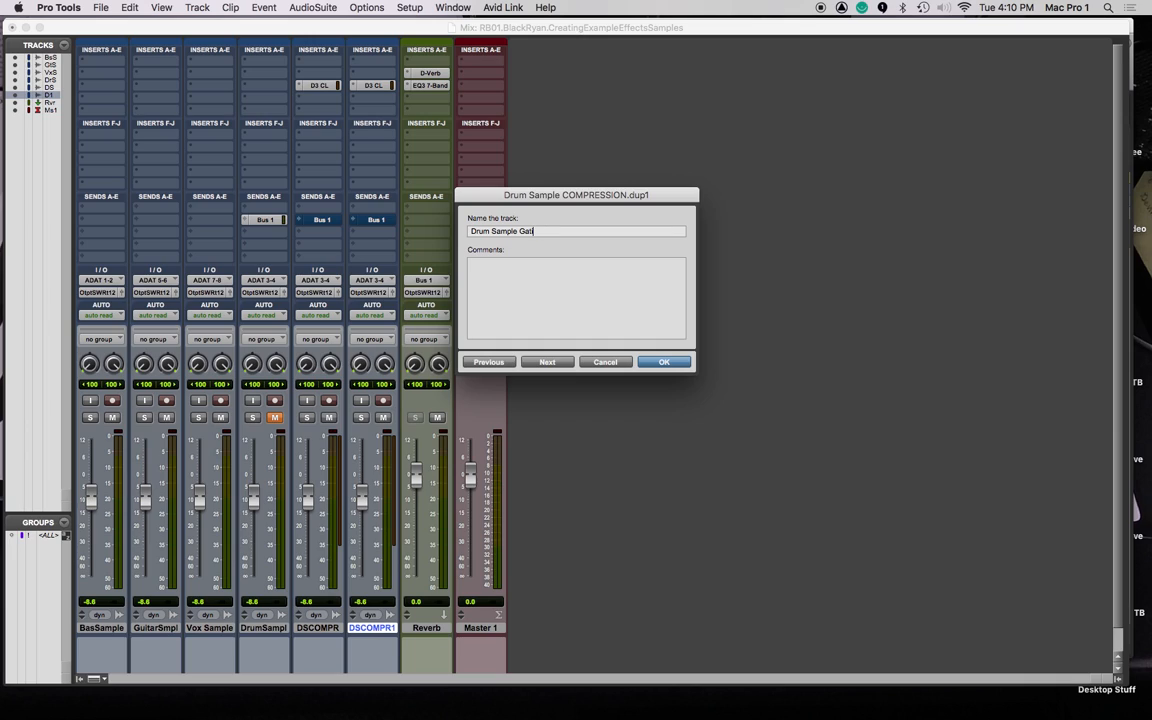
key(Return)
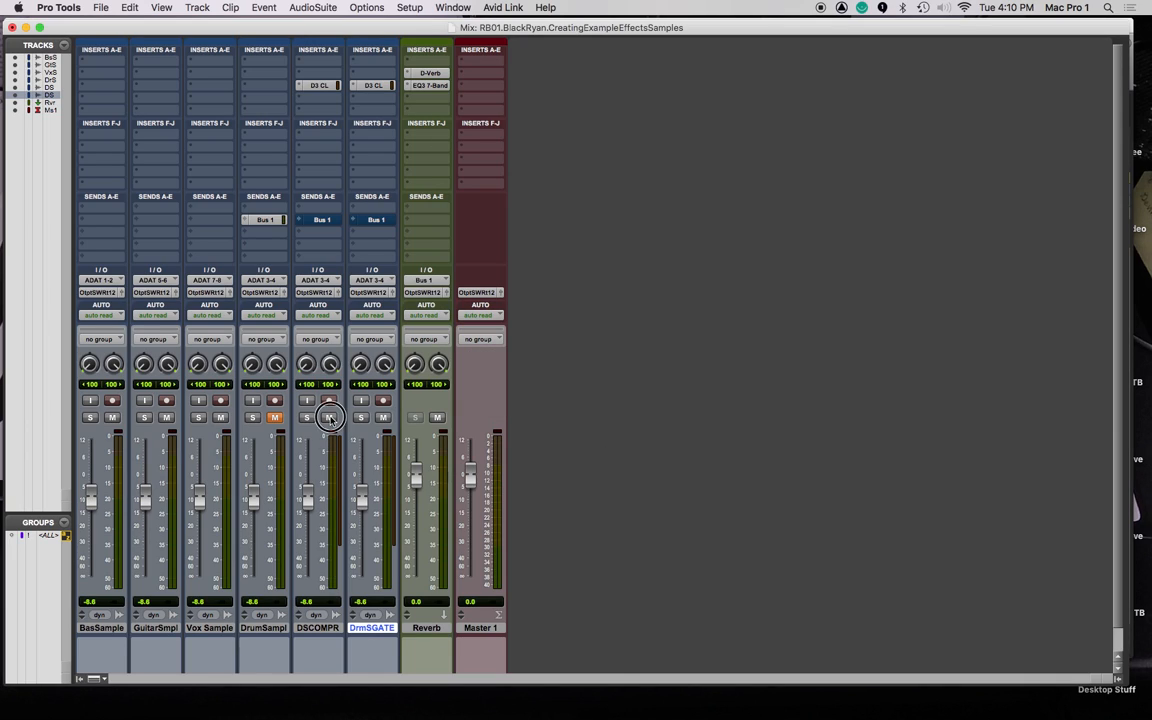
shift+click(277, 630)
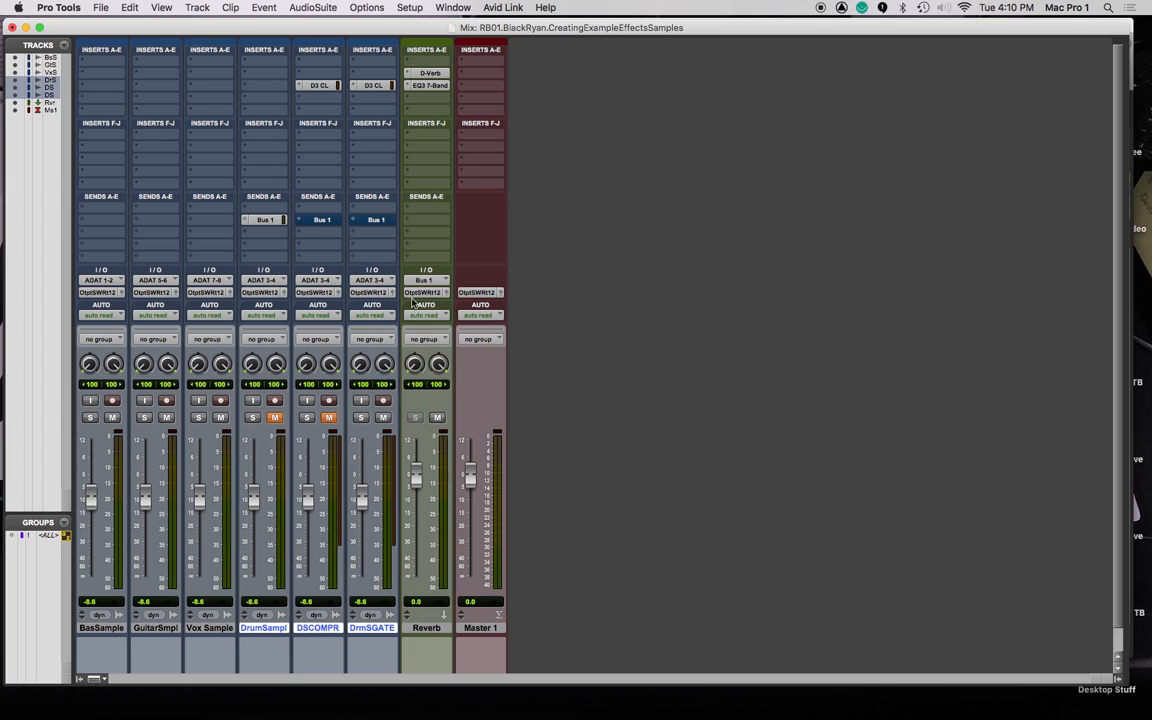
Colour the selected drum tracks a saturated dark blue using the Color Palette set to Tracks.
click(410, 7)
mouse_move(452, 8)
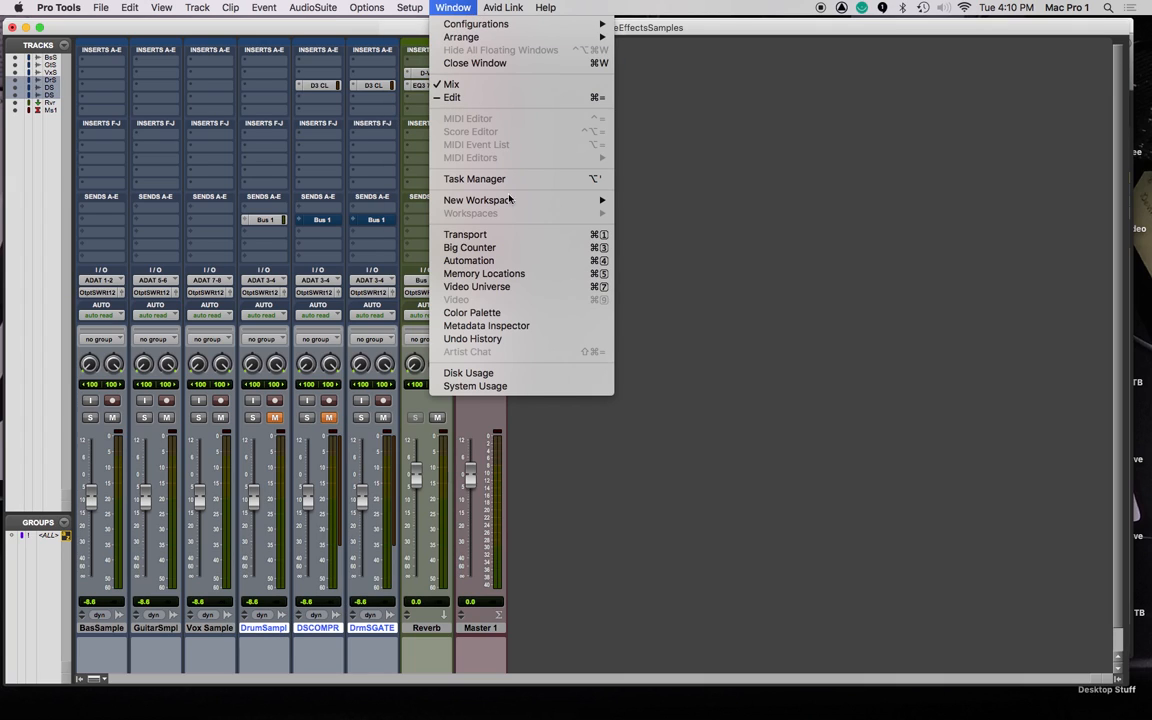
click(472, 313)
click(1055, 374)
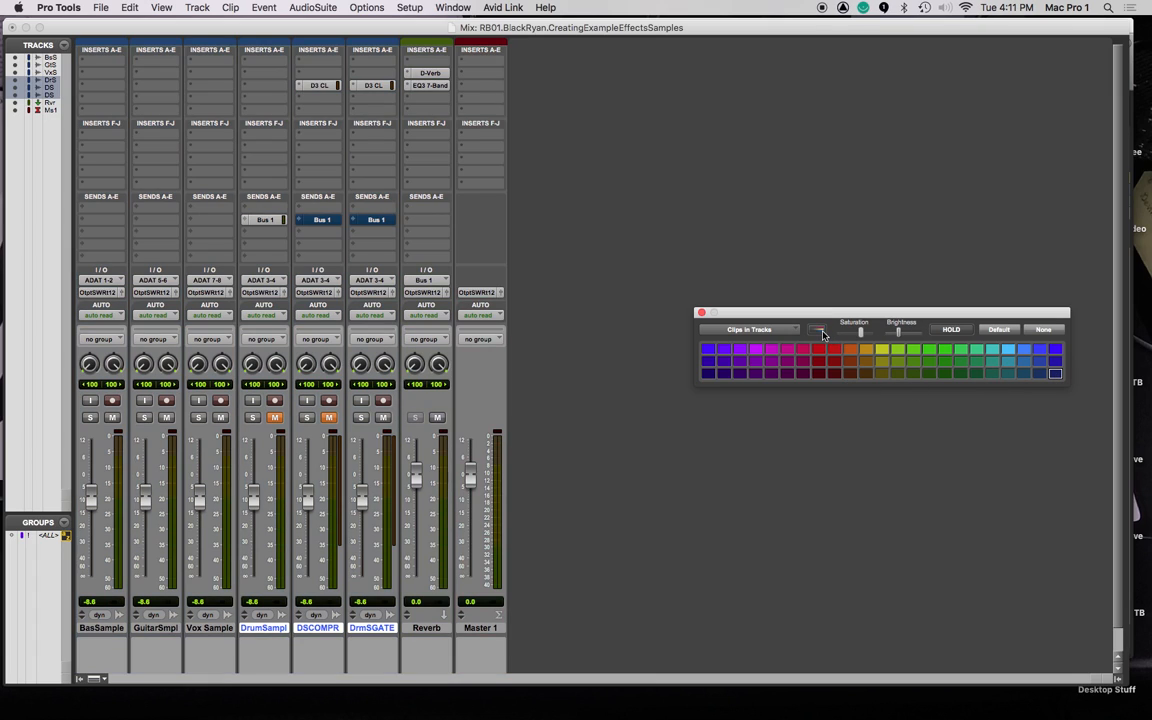
drag(863, 333, 913, 340)
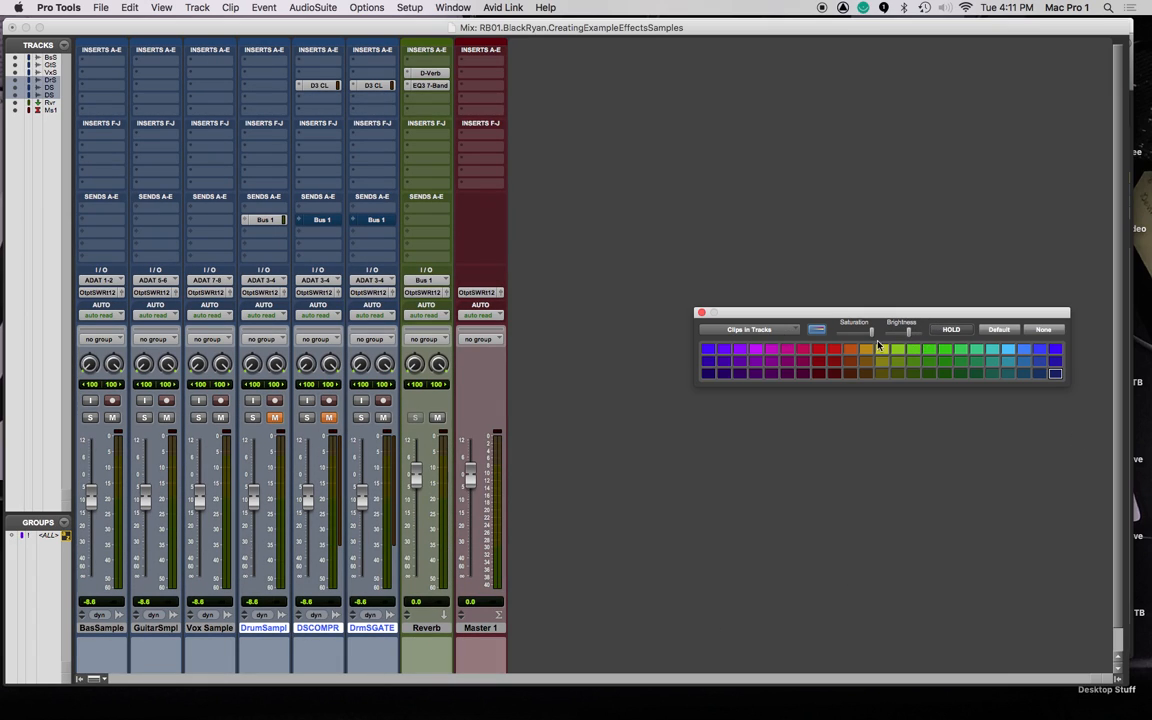
click(745, 330)
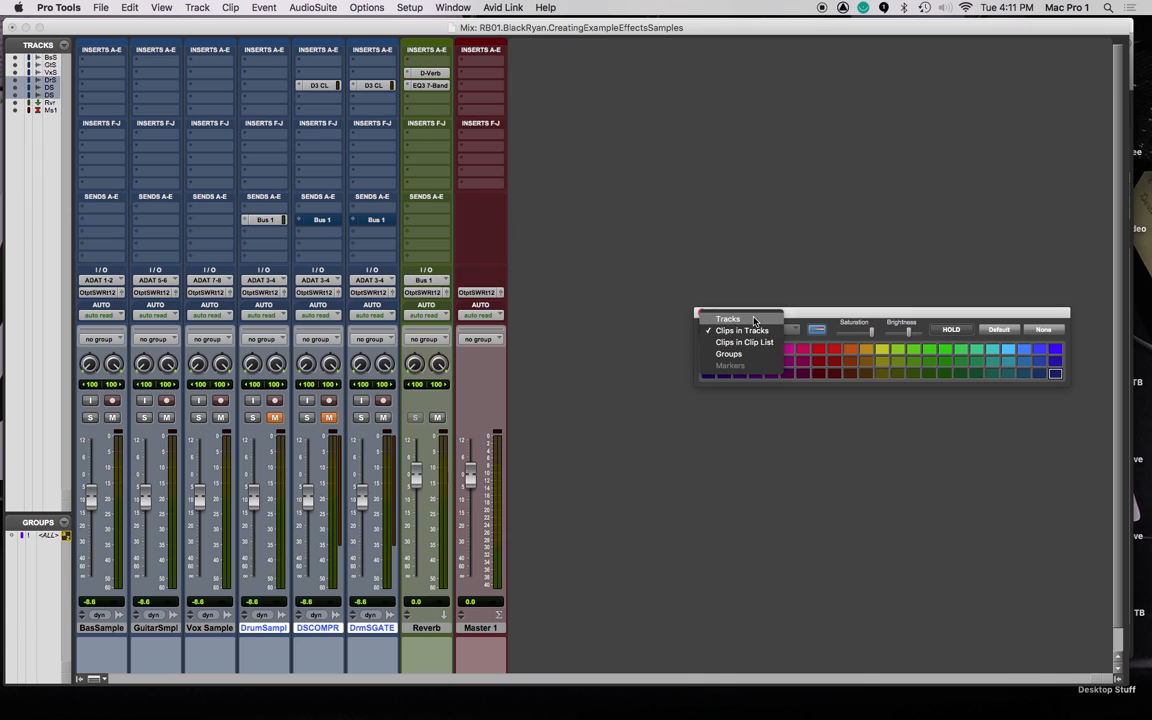
click(754, 320)
click(1055, 376)
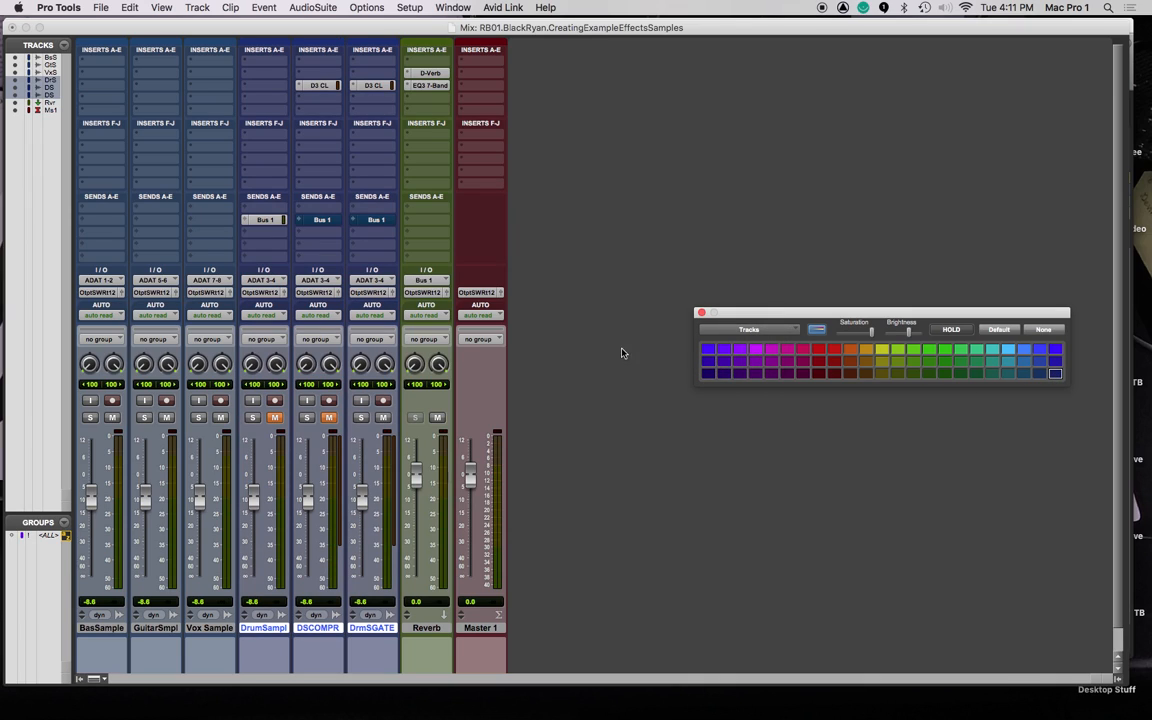
drag(910, 335, 916, 335)
click(703, 314)
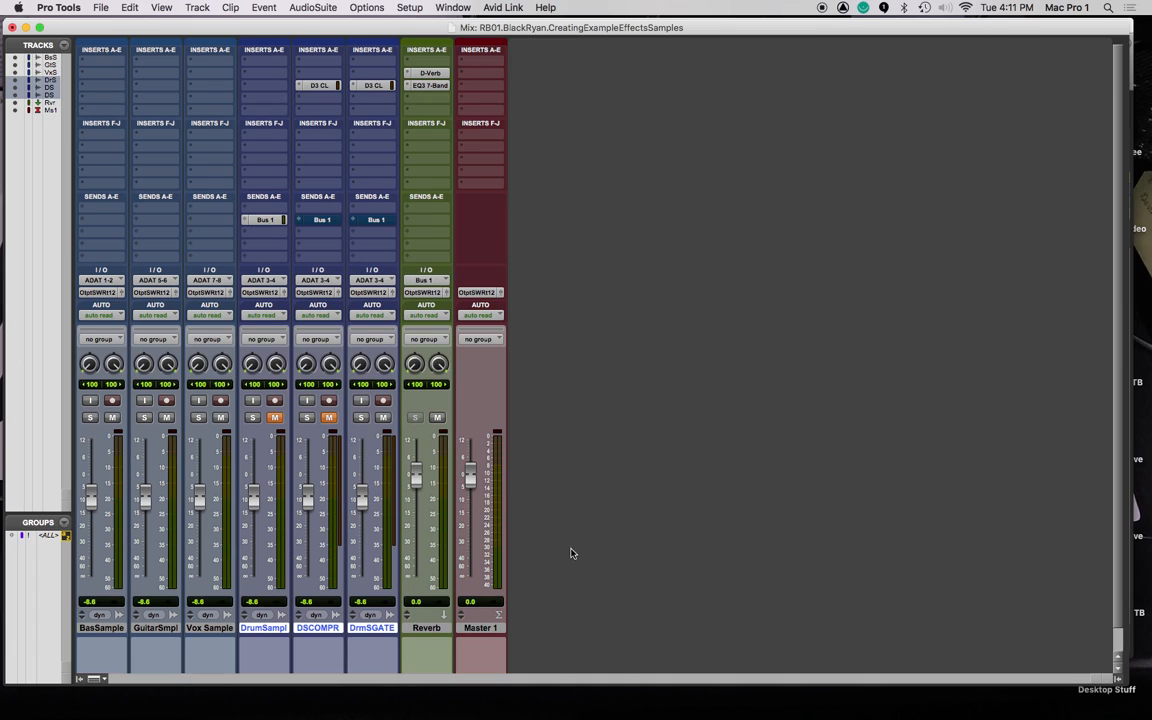
Swap DrmSGATE's Dyn3 insert for the stereo Channel Strip plug-in and move its window higher.
click(384, 628)
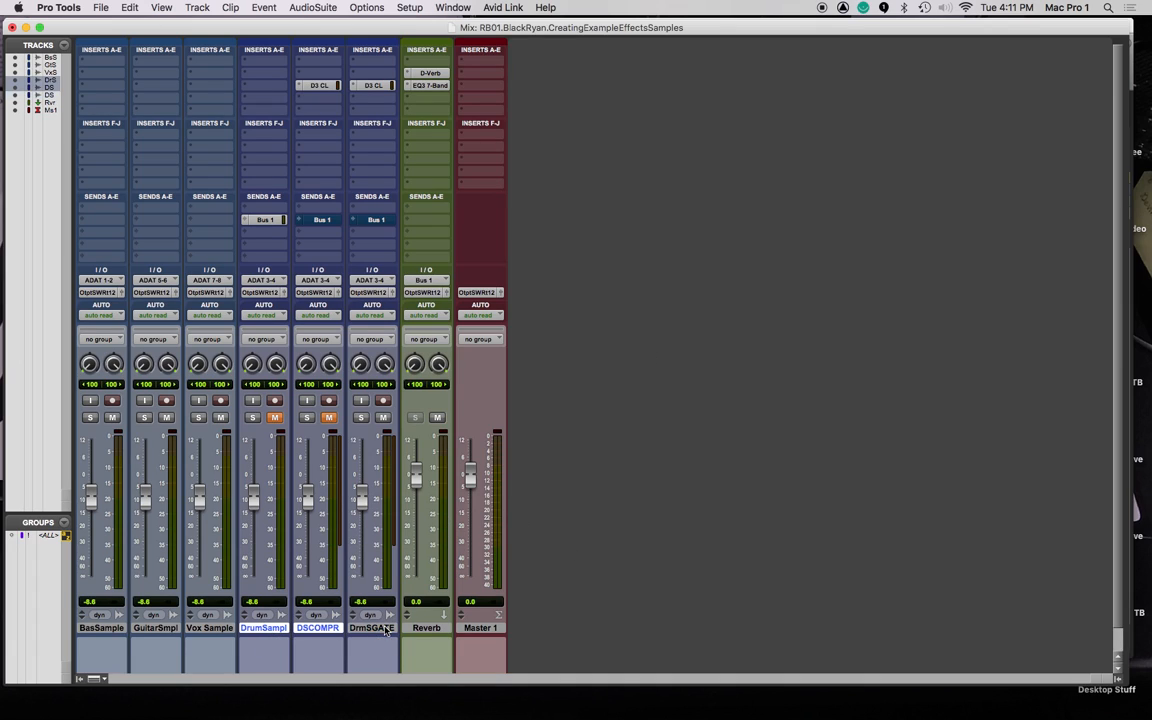
click(355, 88)
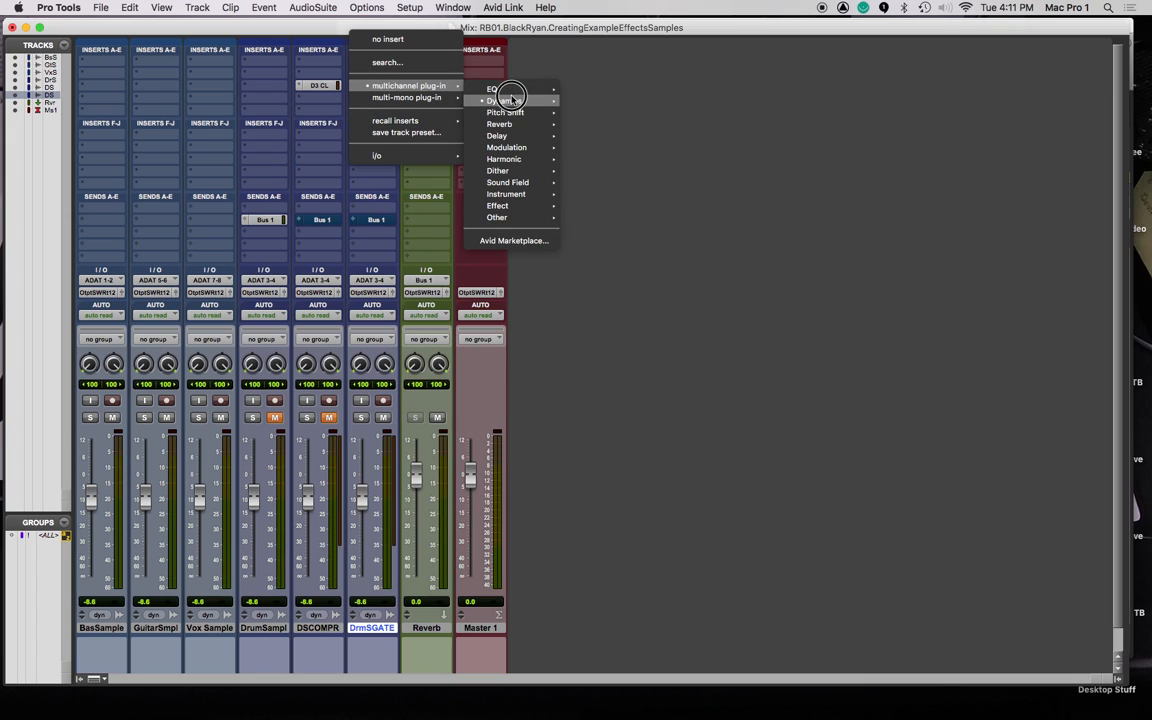
mouse_move(504, 101)
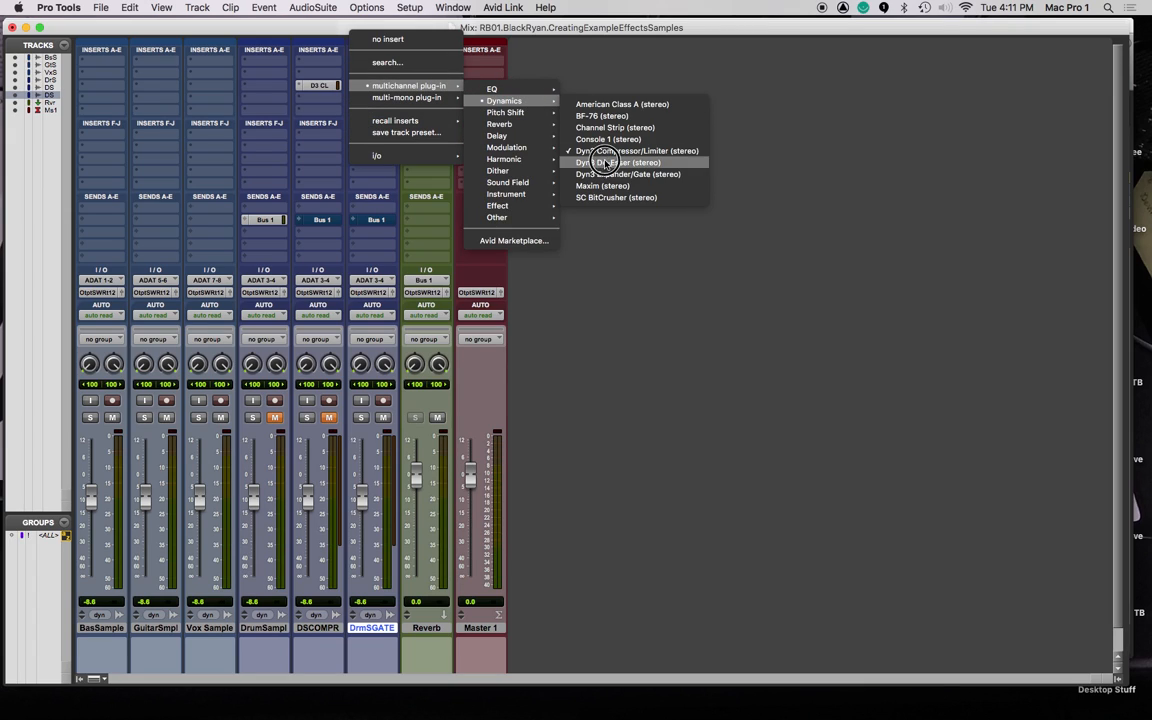
click(651, 130)
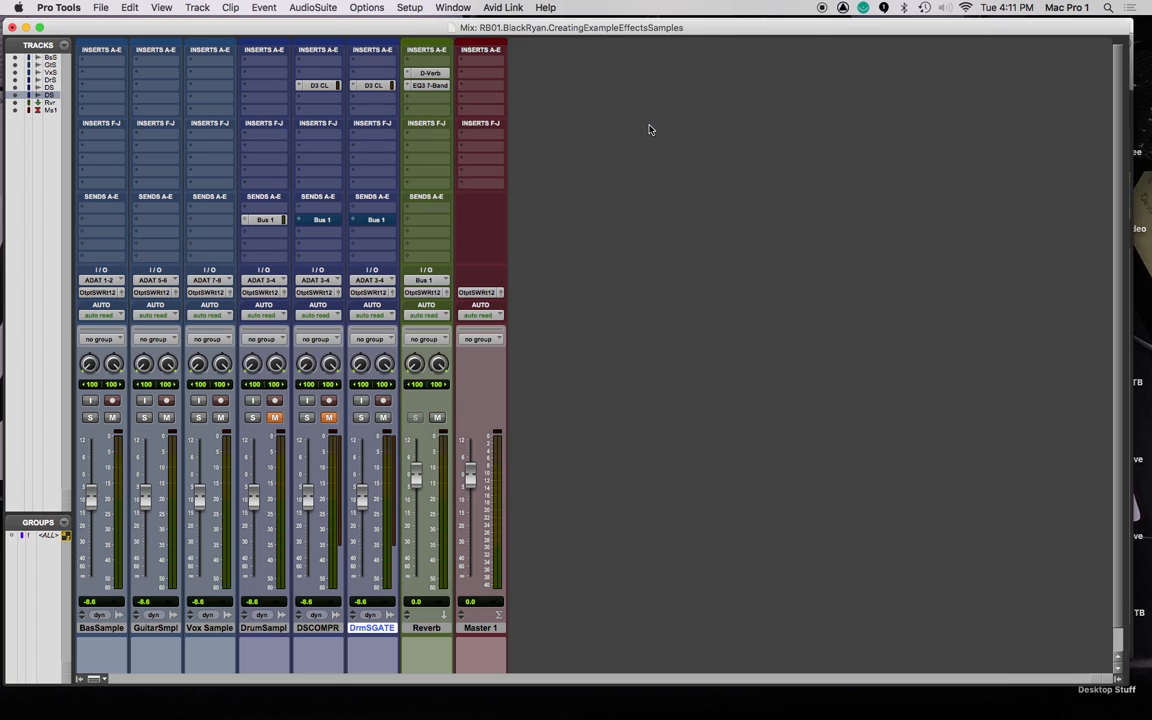
drag(745, 193, 714, 106)
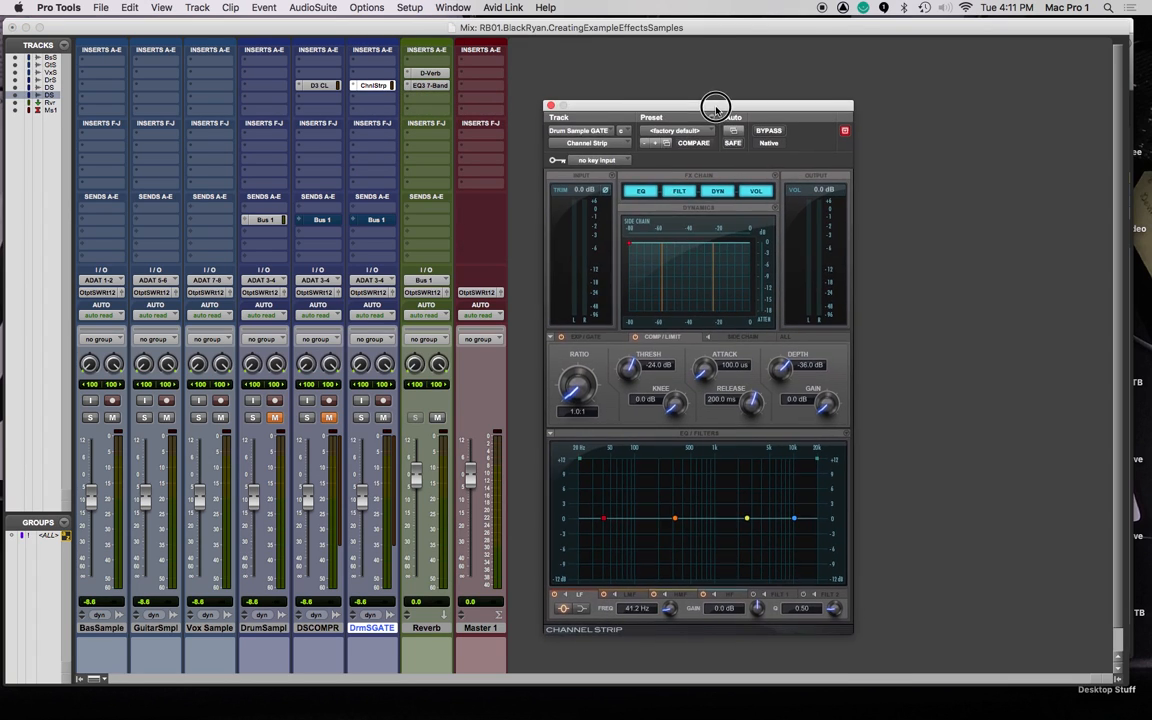
Switch Channel Strip dynamics to Expander/Gate, raise ratio and depth, set 9.1 ms hold, threshold near -14 dB.
click(594, 337)
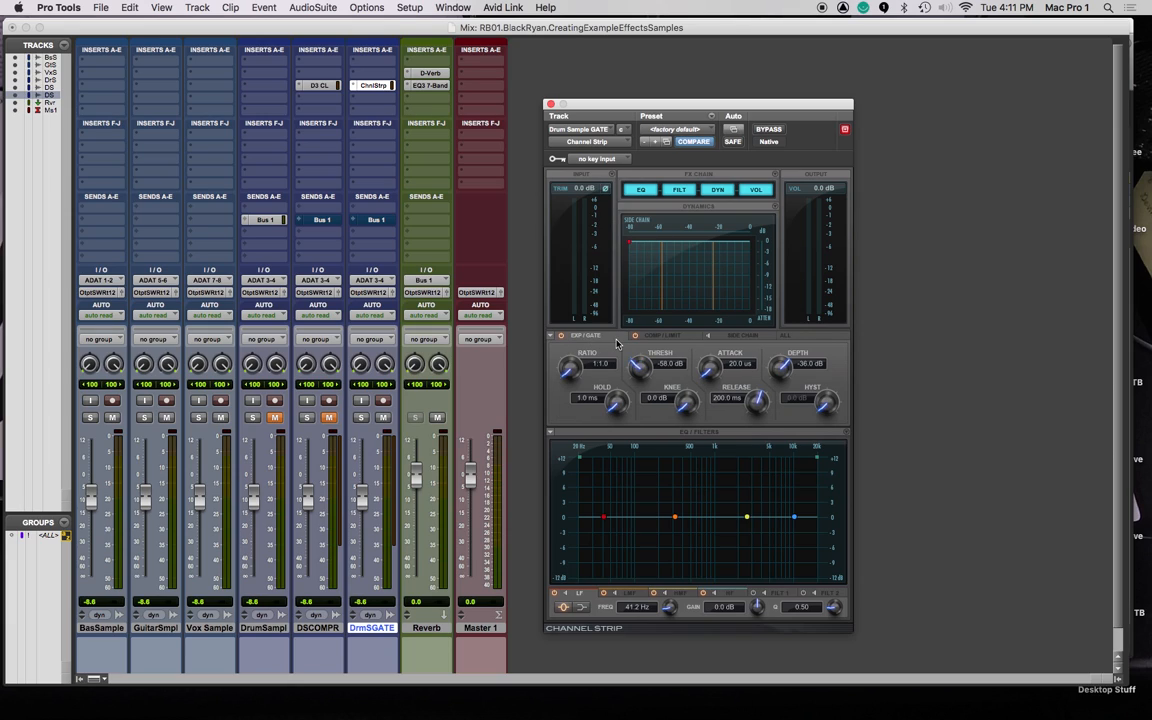
drag(585, 375, 572, 305)
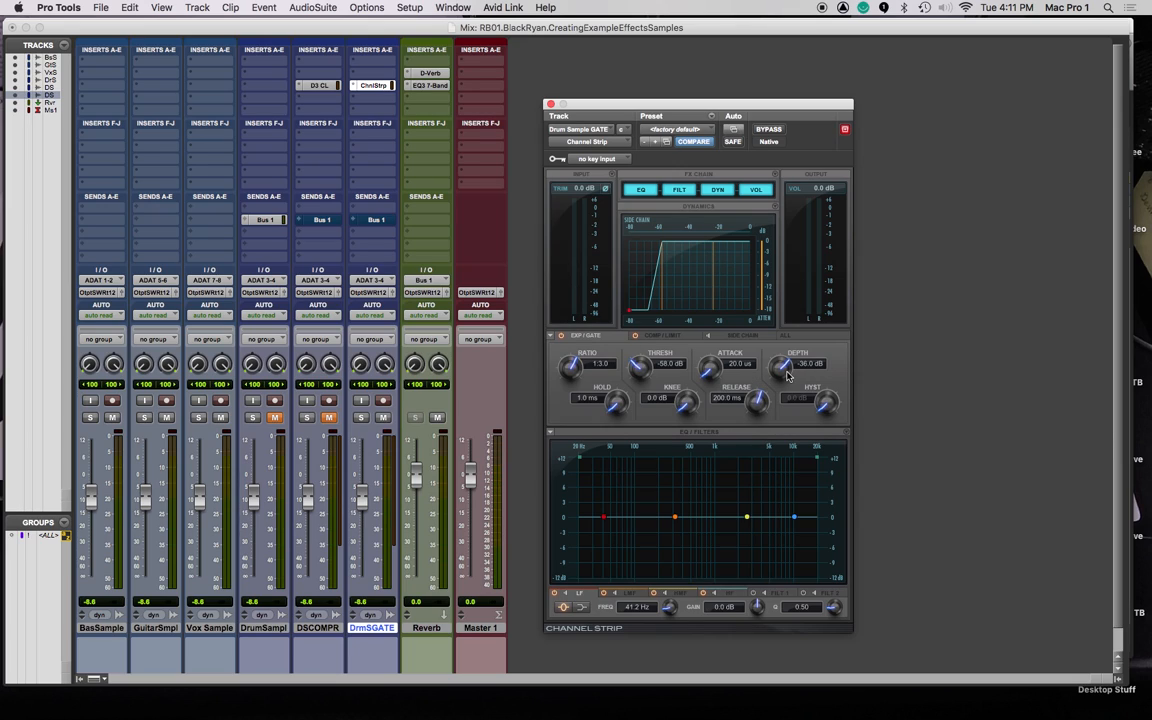
drag(785, 372, 779, 329)
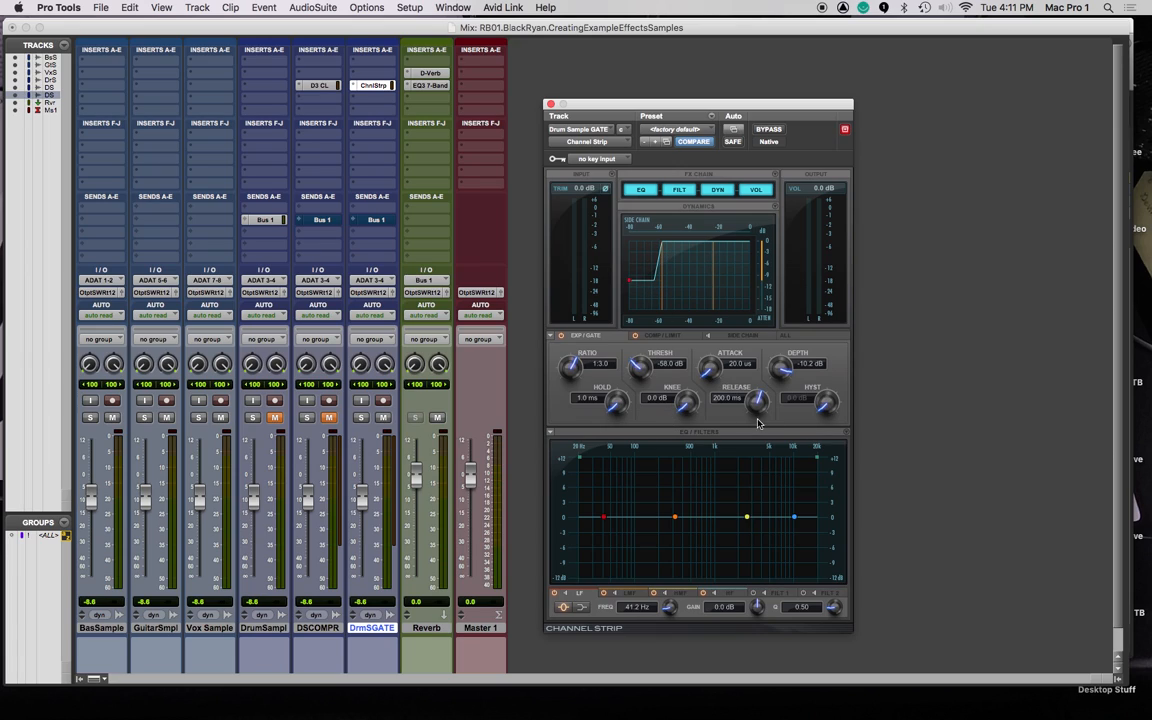
drag(625, 411, 545, 335)
key(space)
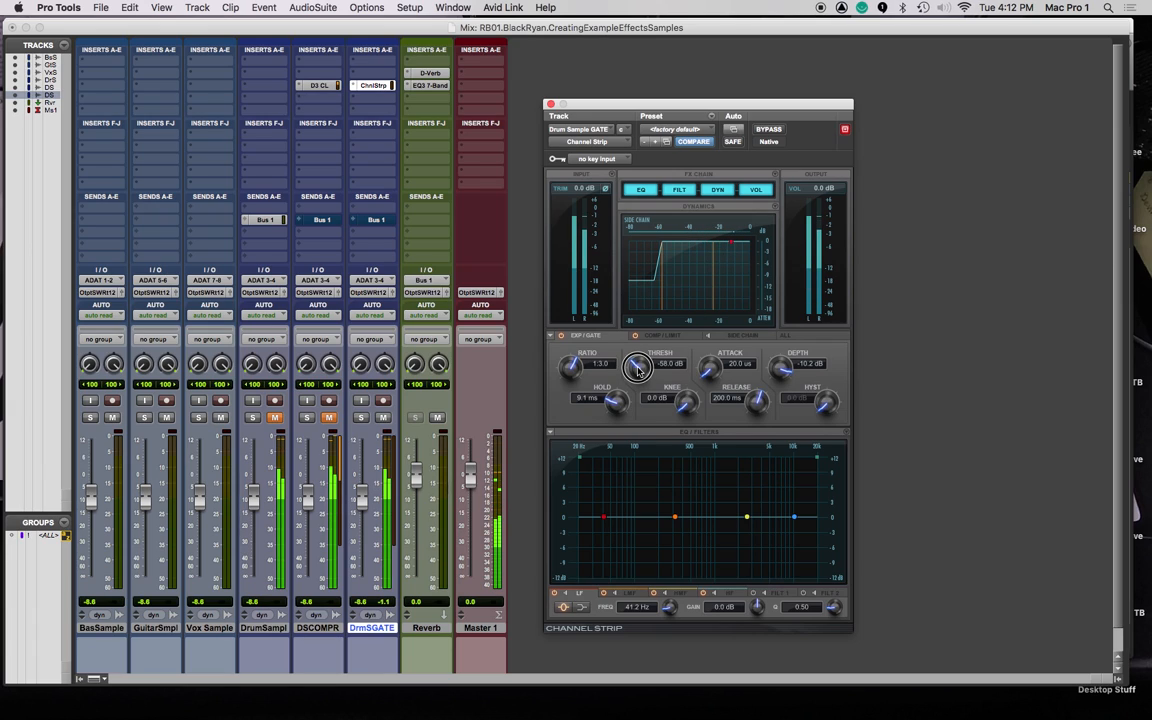
drag(638, 370, 626, 210)
drag(641, 370, 643, 363)
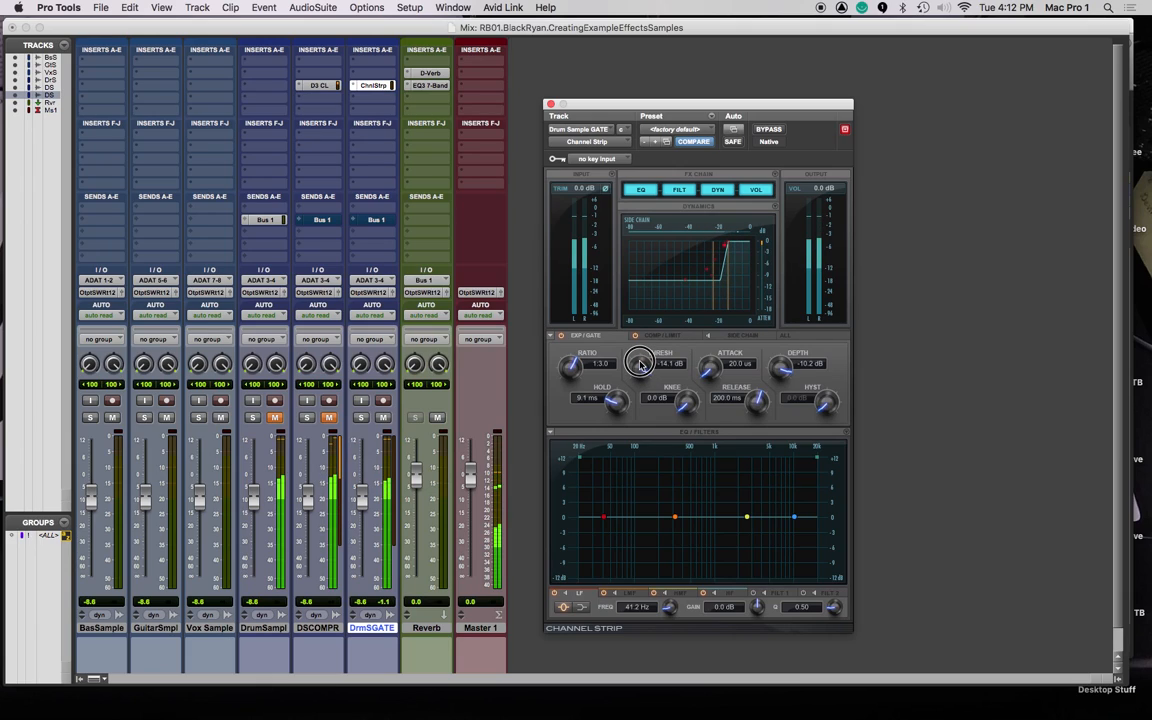
Refine the gate by ear to -18.9 dB depth, -12.9 dB threshold and 3.4 dB knee.
drag(775, 375, 783, 422)
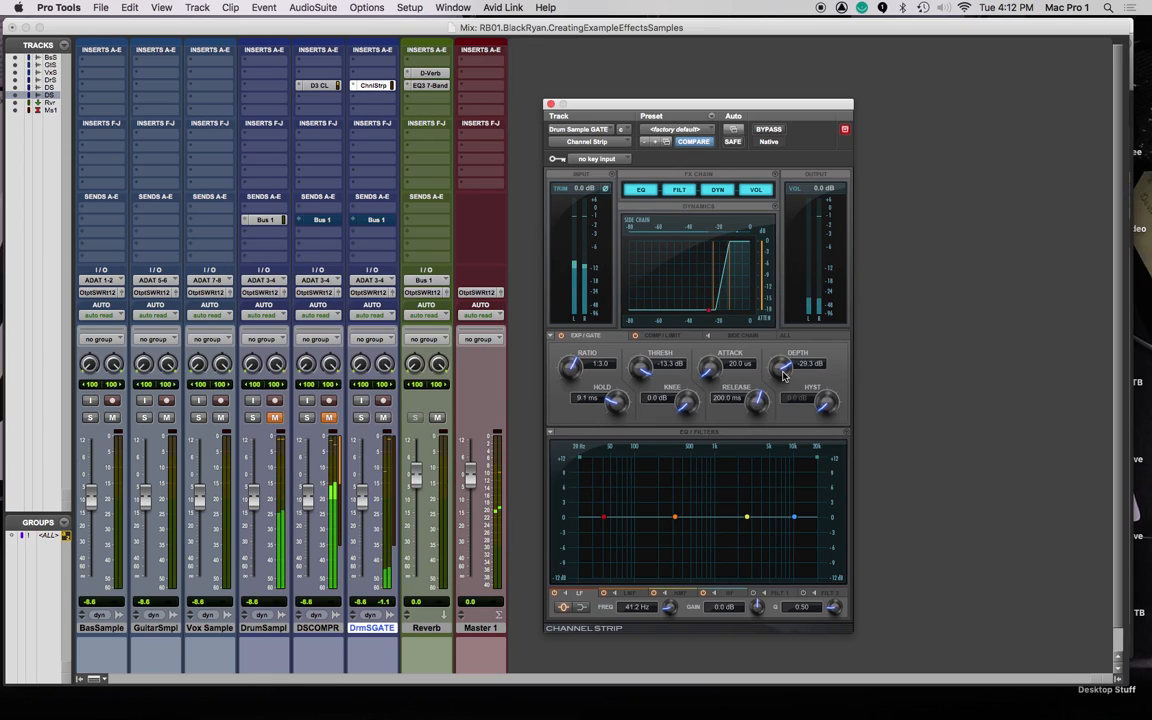
drag(785, 375, 761, 388)
drag(644, 376, 658, 429)
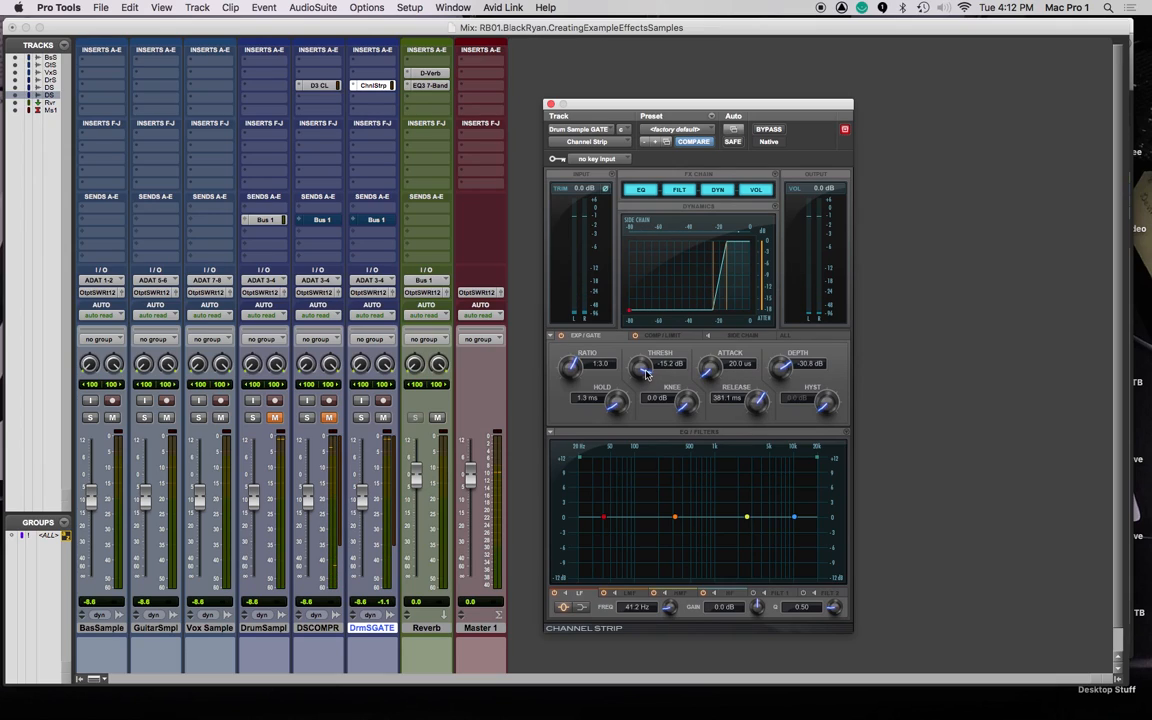
drag(647, 373, 642, 371)
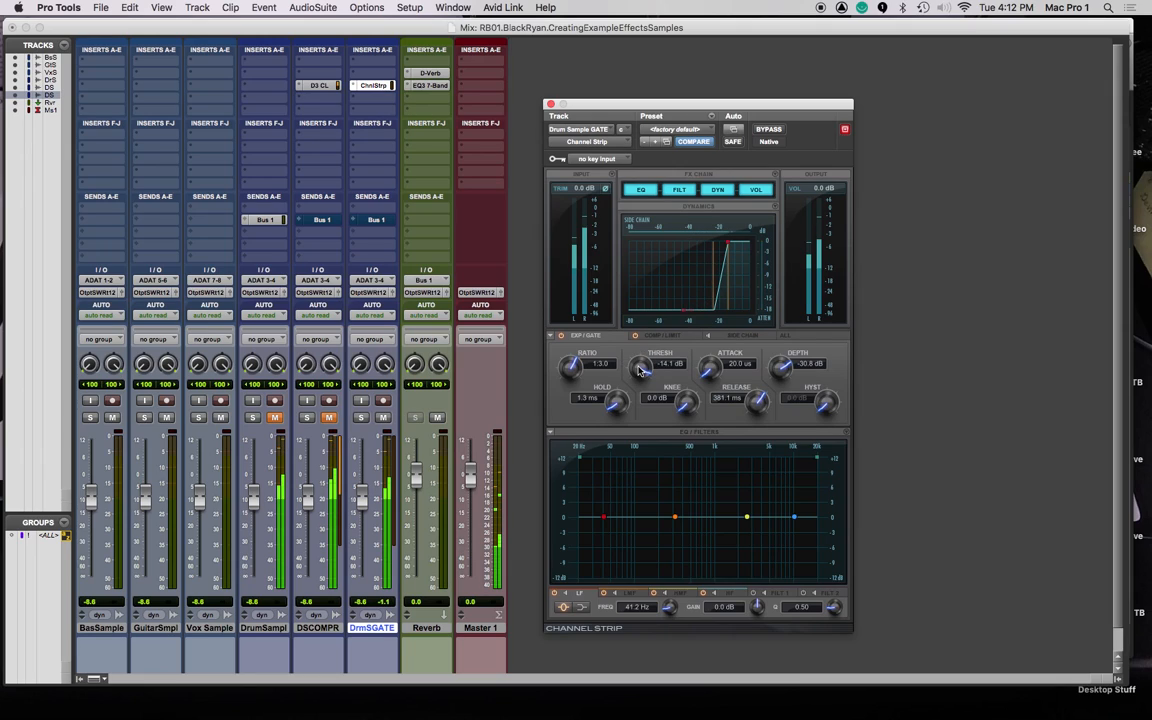
drag(782, 374, 770, 460)
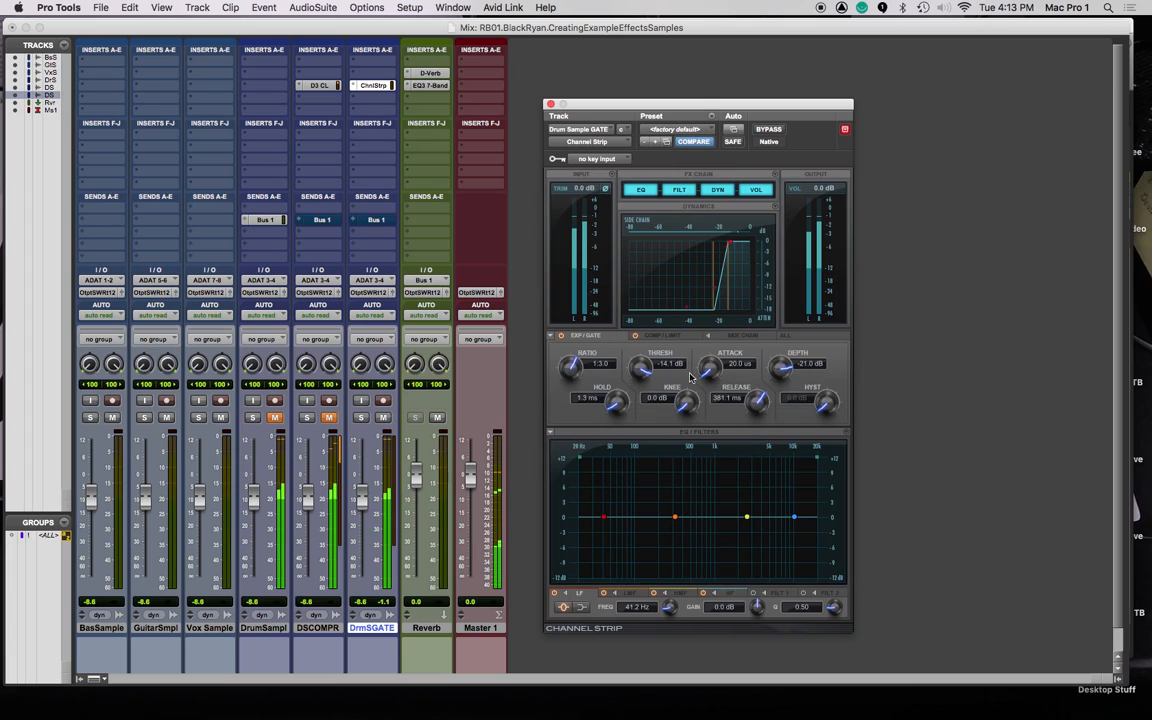
drag(640, 366, 641, 363)
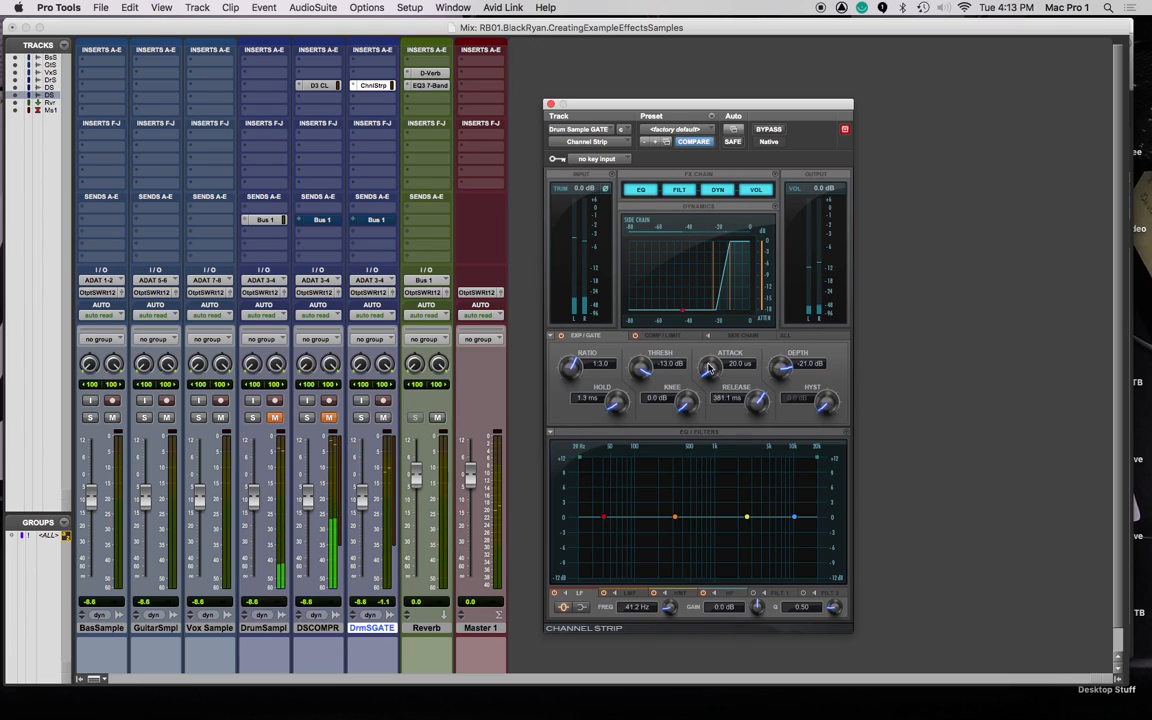
drag(685, 400, 679, 382)
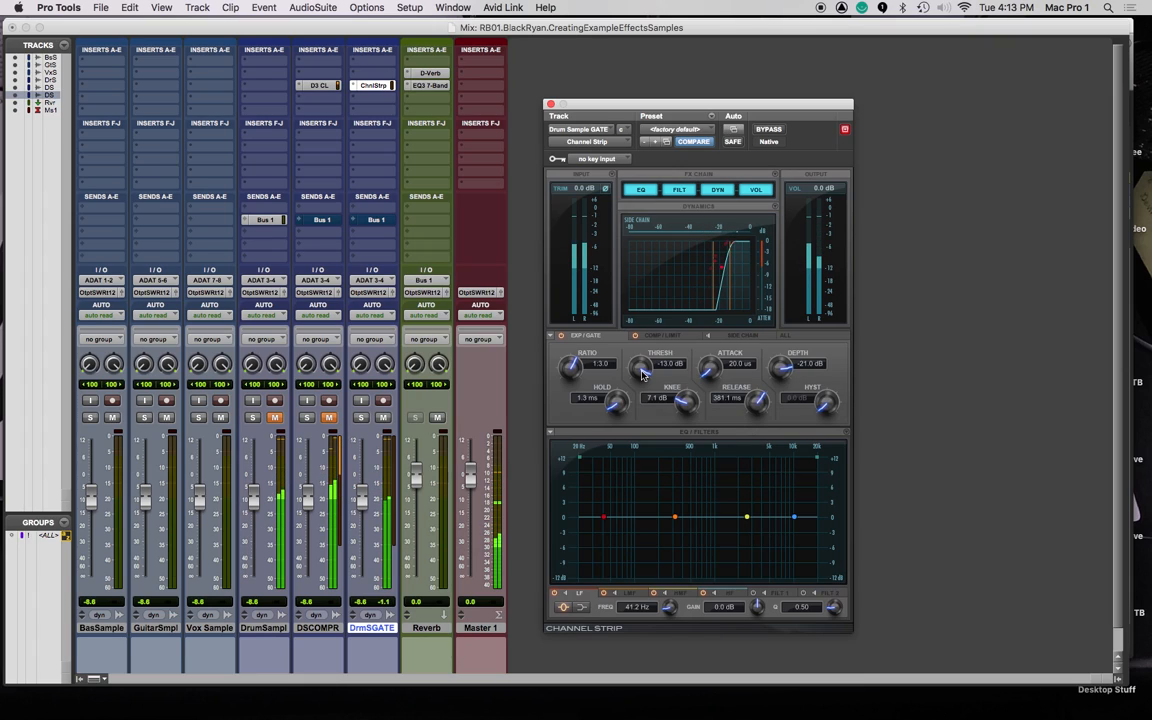
drag(685, 400, 690, 440)
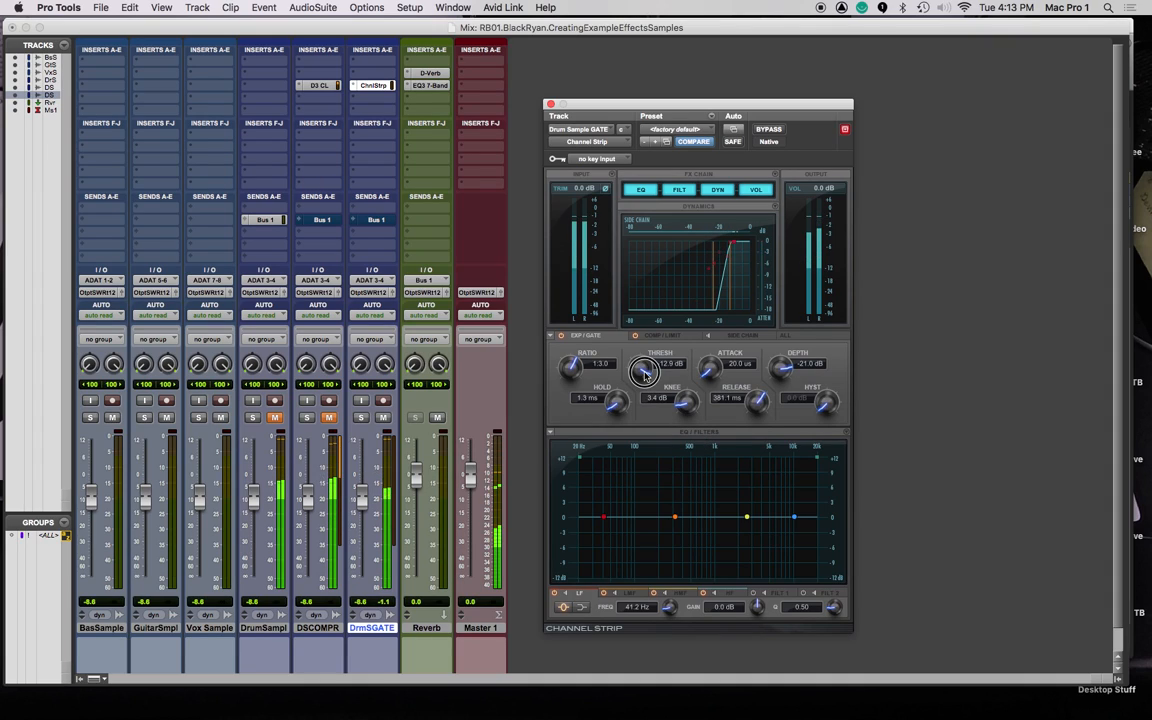
drag(782, 372, 781, 362)
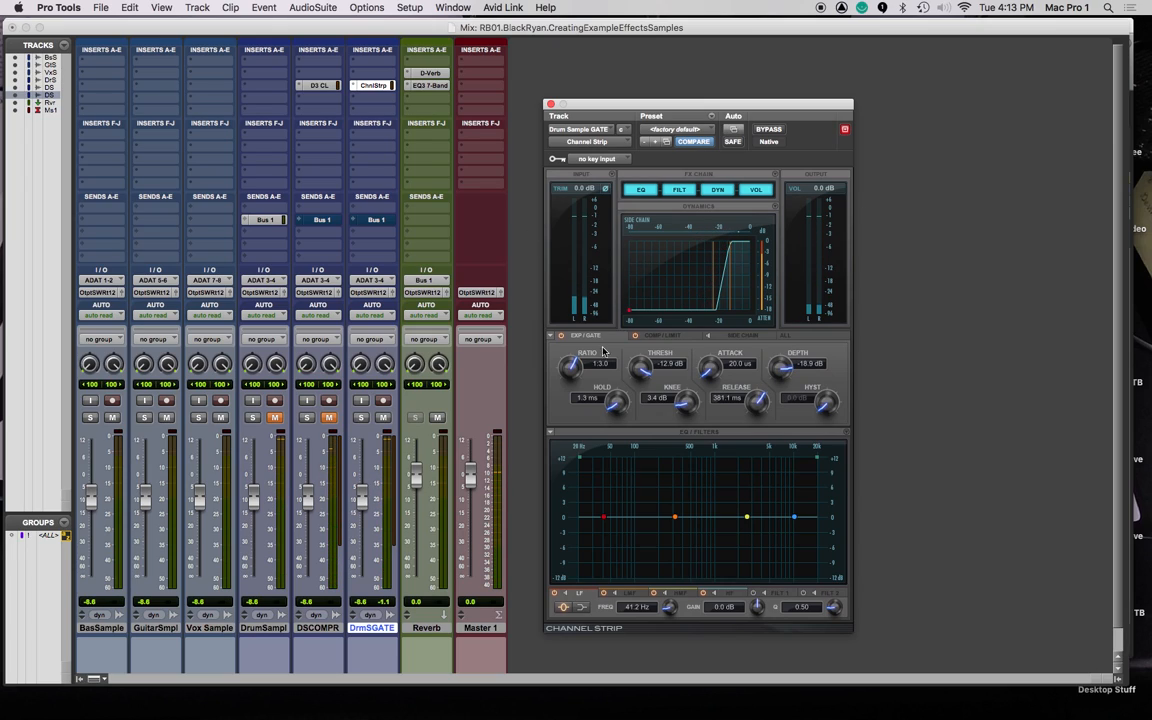
Bounce the gated drums to WAV plus MP3 as 'Drum Sample - Gate', then switch to the file browser.
key(super+equal)
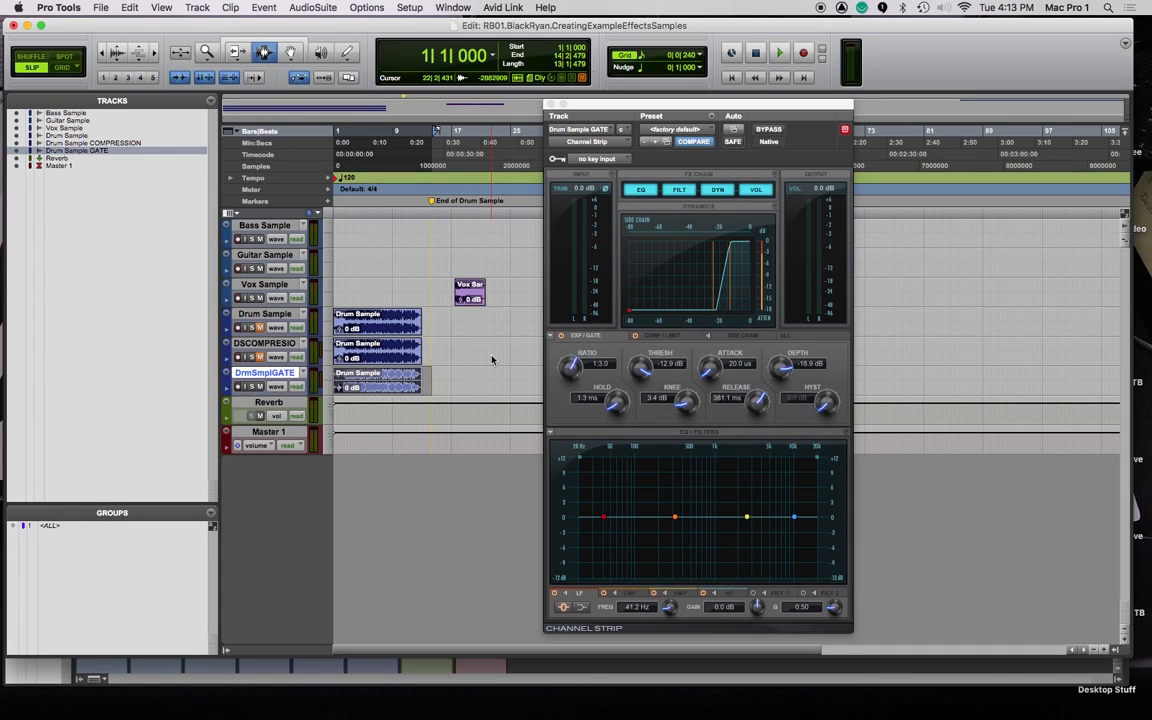
key(super+alt+b)
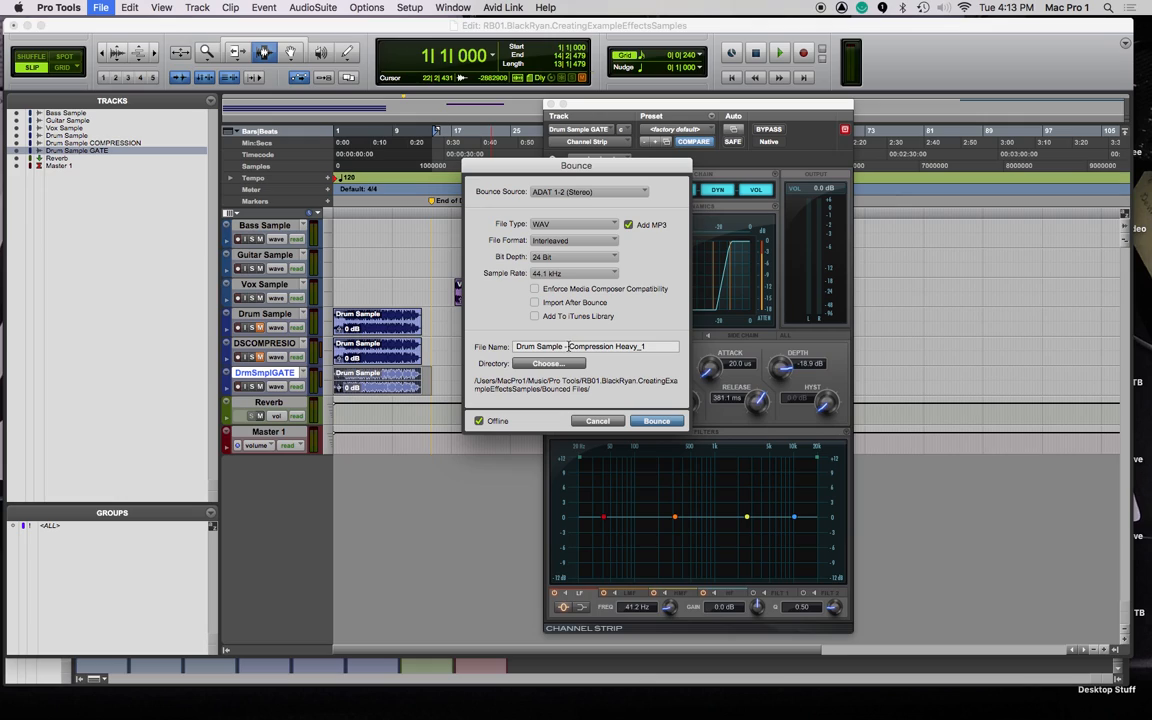
drag(570, 346, 662, 347)
text(G)
click(669, 421)
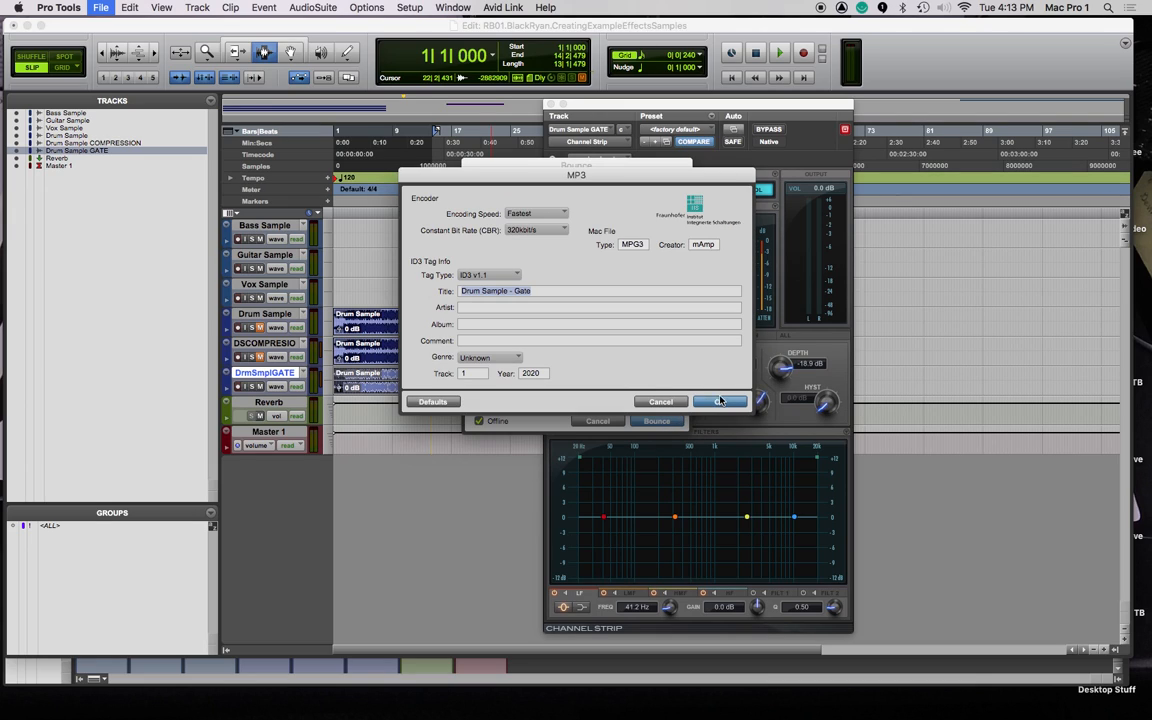
click(720, 401)
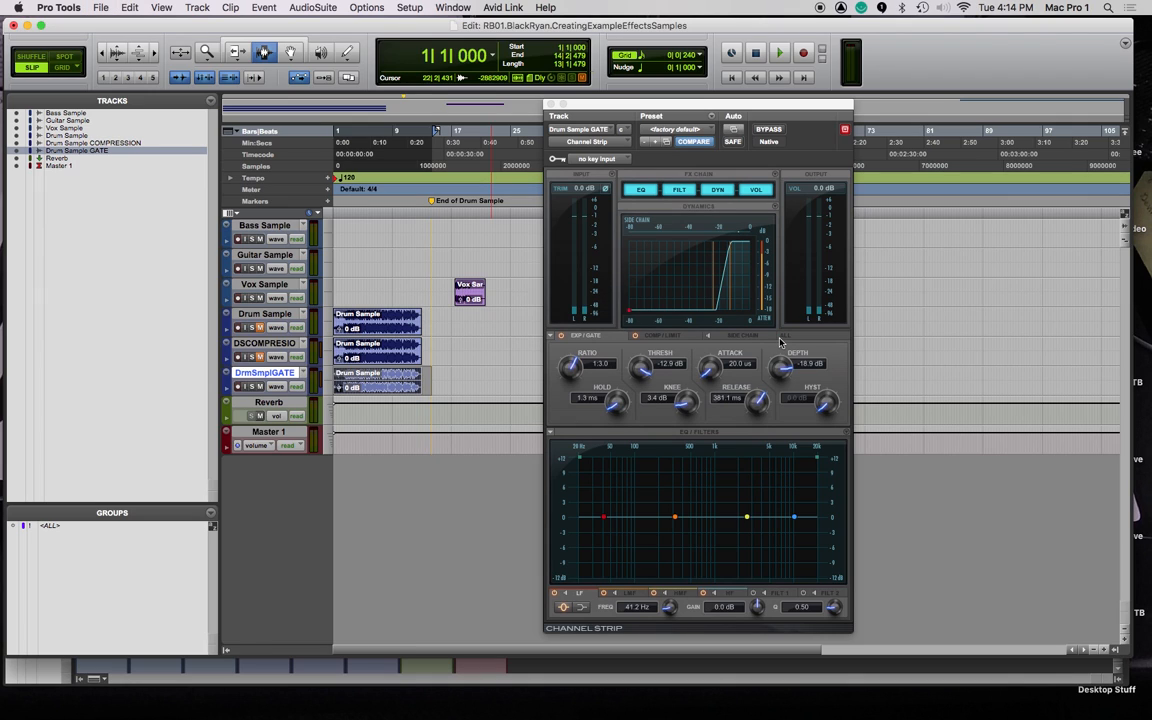
key(super+Tab)
key(super+Tab)
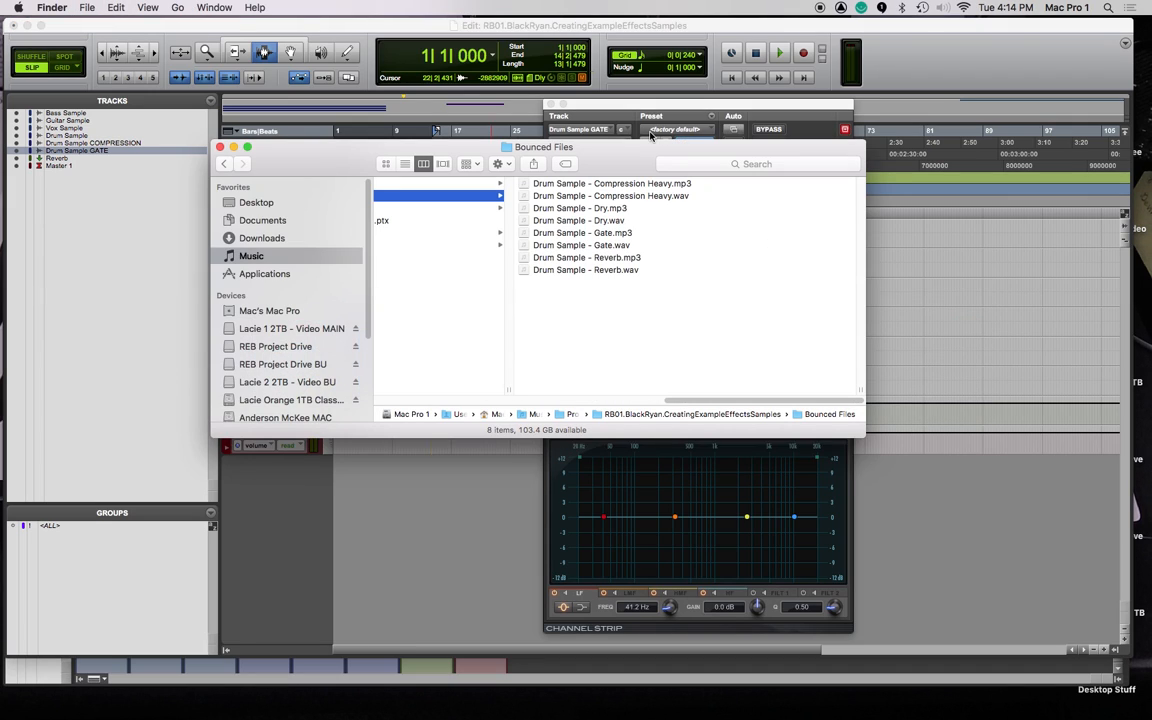
Check the Compression Heavy, Dry, Gate and Reverb bounces in the Bounced Files folder.
click(606, 185)
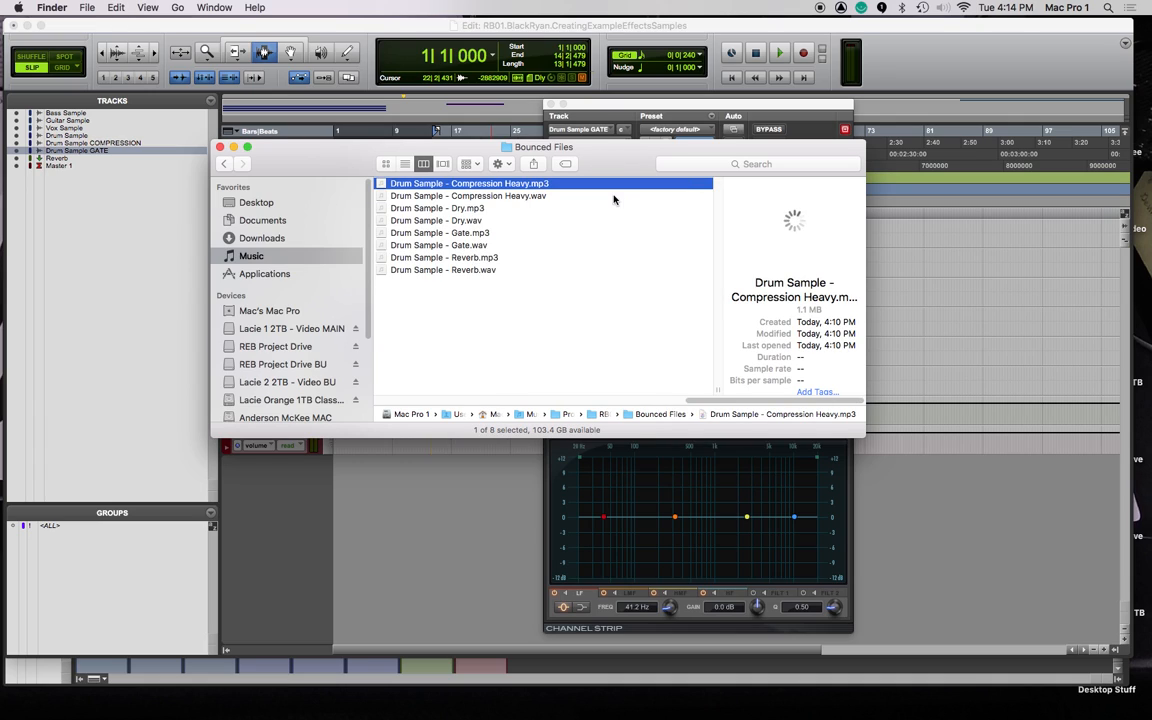
click(410, 221)
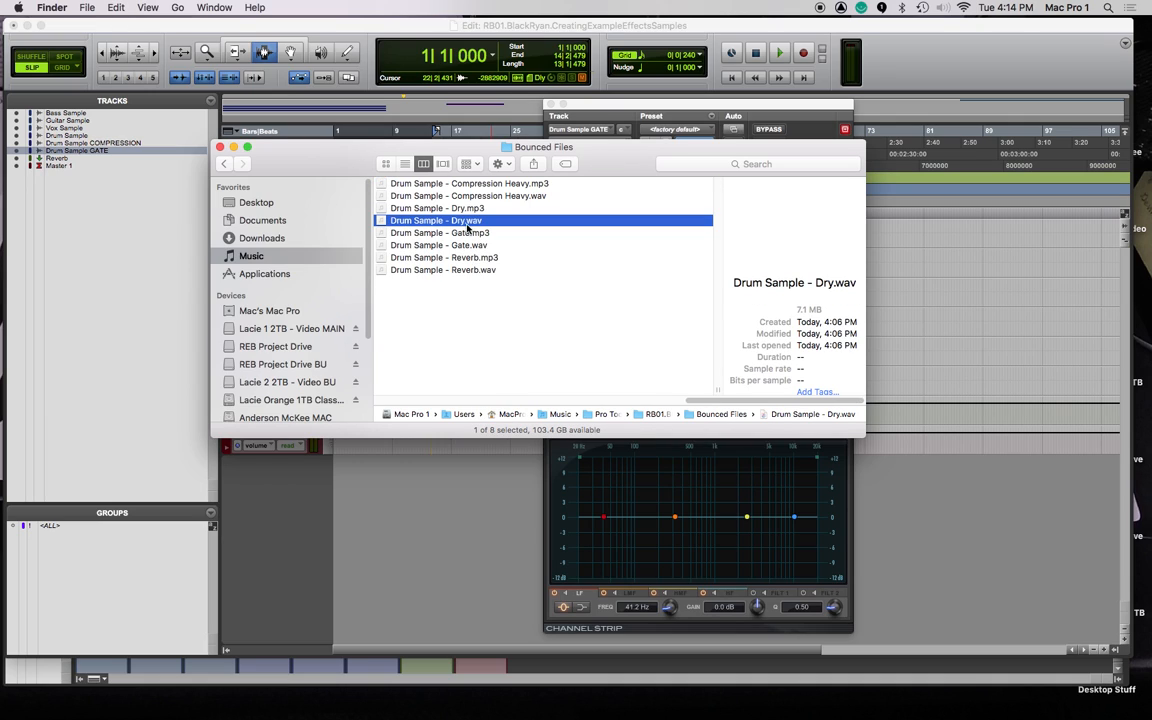
click(432, 196)
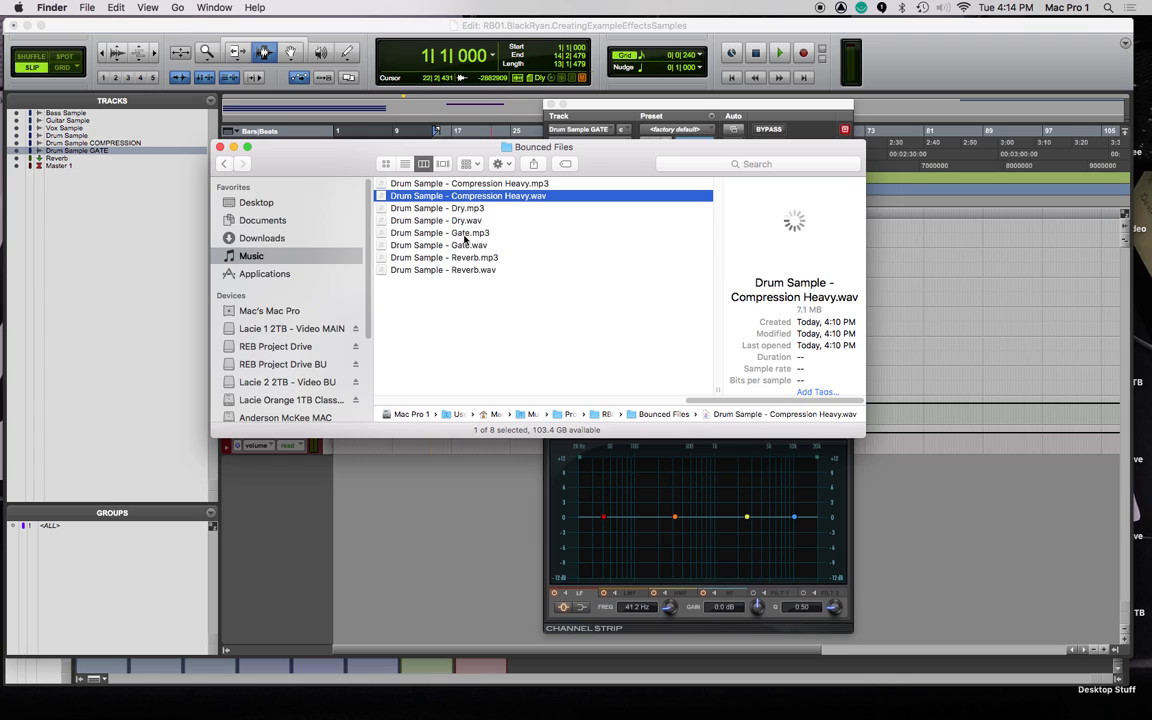
click(440, 245)
click(445, 270)
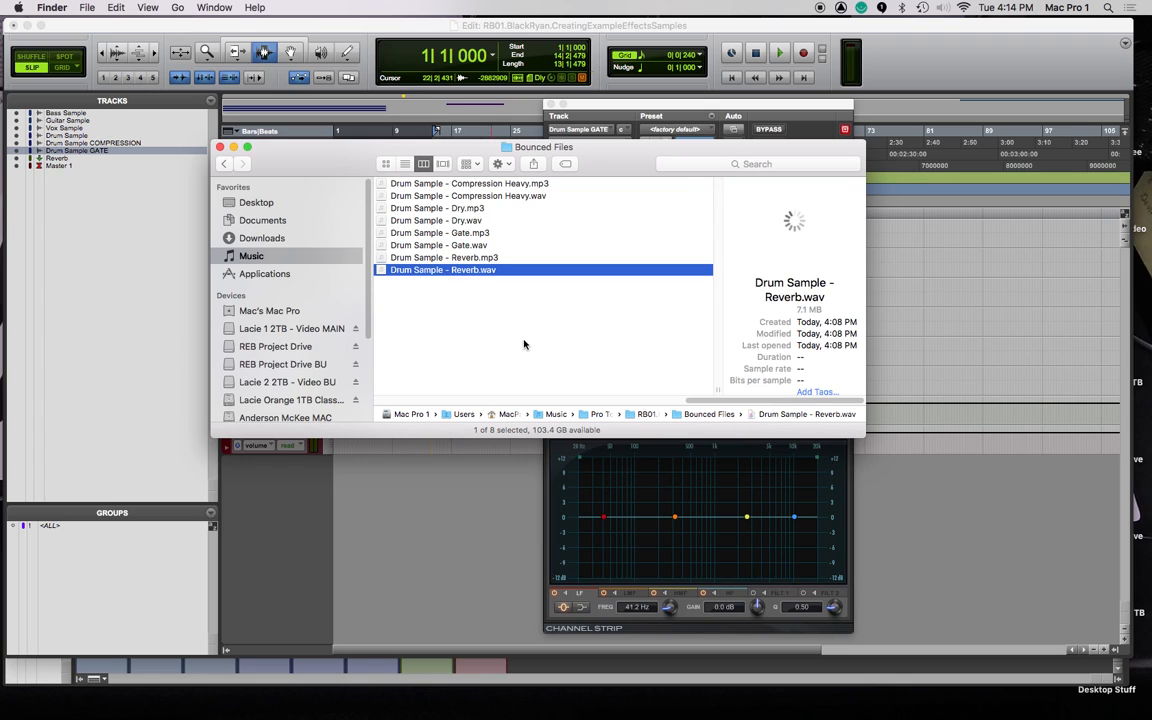
Quick Look Drum Sample - Reverb.wav to hear it, then close the preview.
key(space)
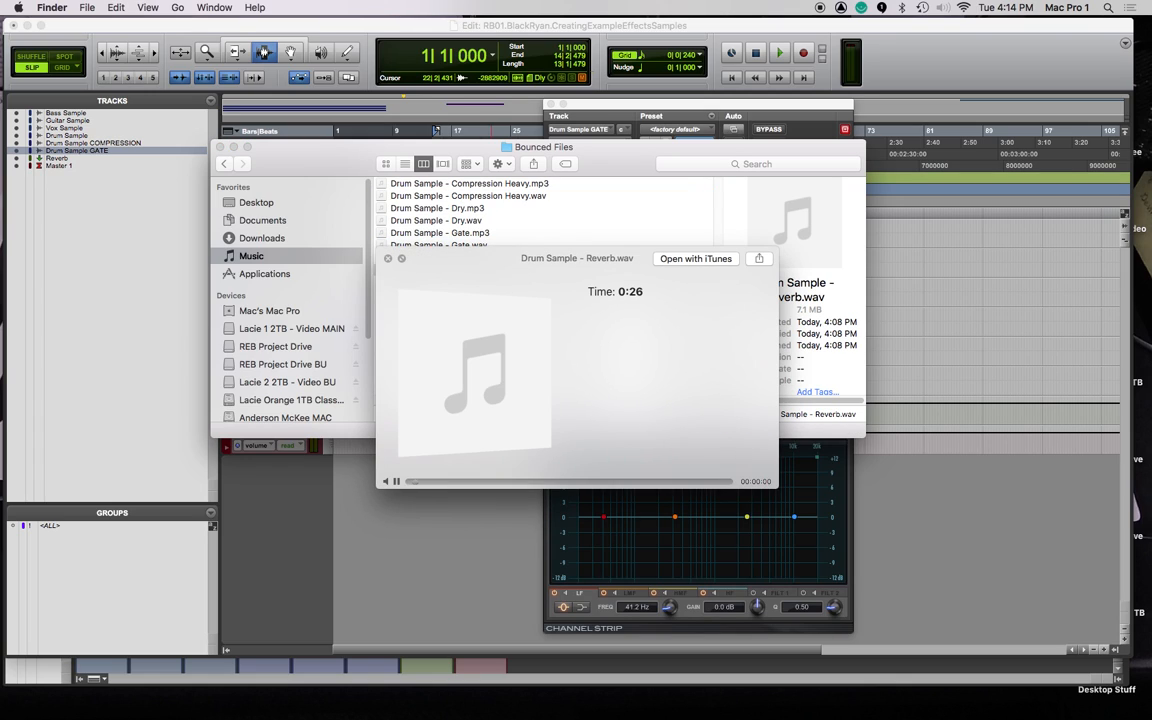
key(super+Tab)
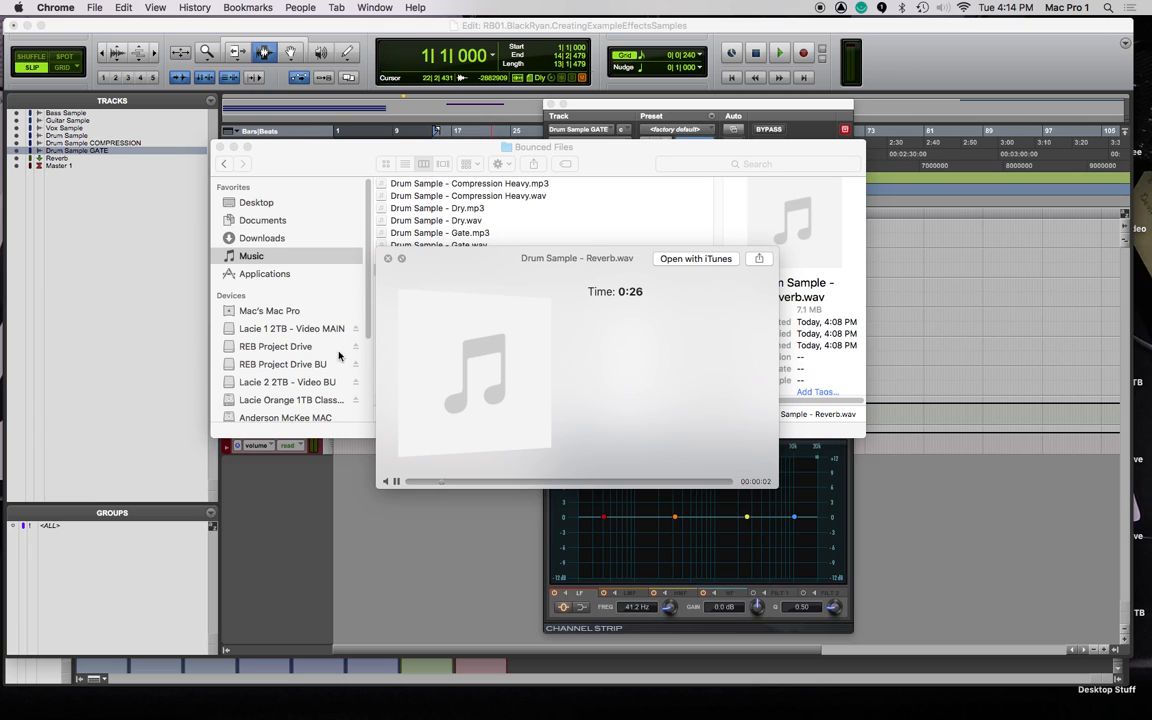
click(608, 172)
key(space)
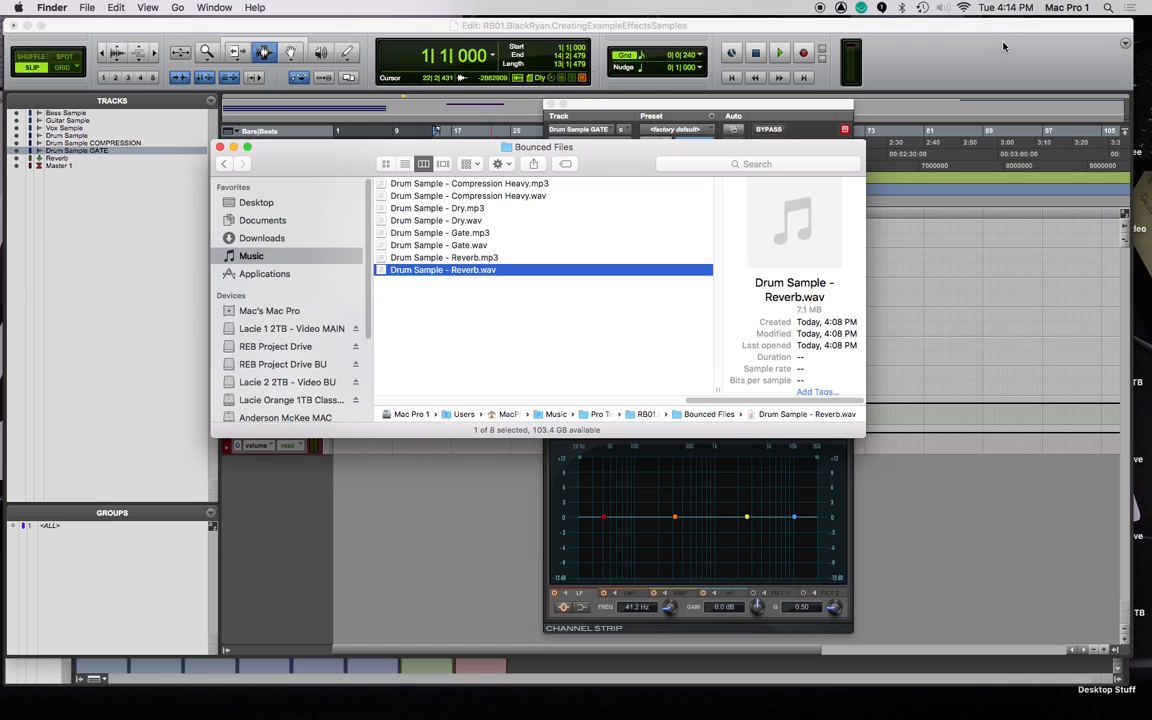
Back in the Pro Tools session, close the Channel Strip gate plug-in window.
click(731, 28)
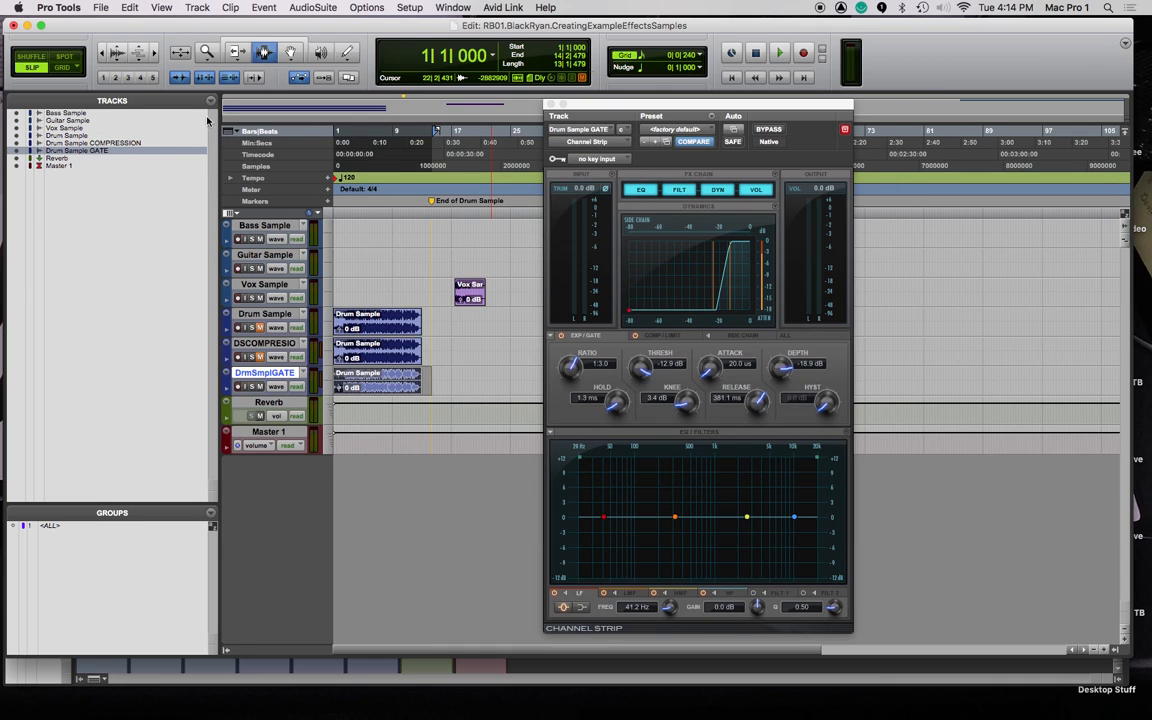
drag(577, 110, 568, 84)
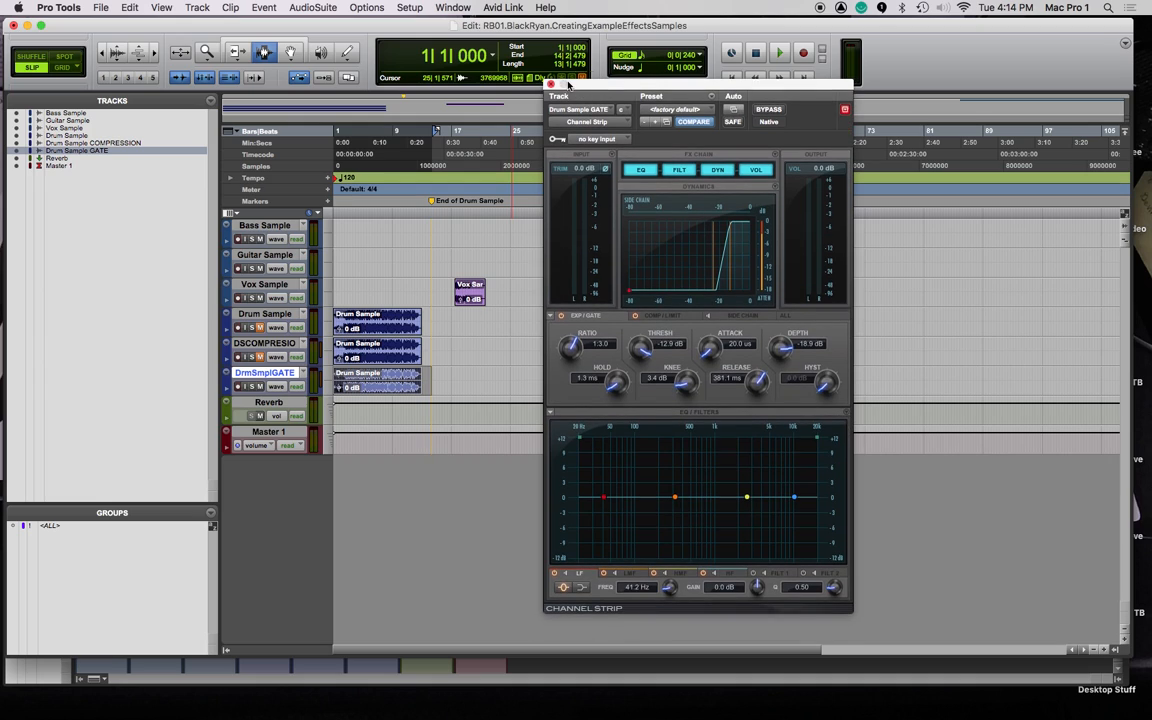
click(550, 84)
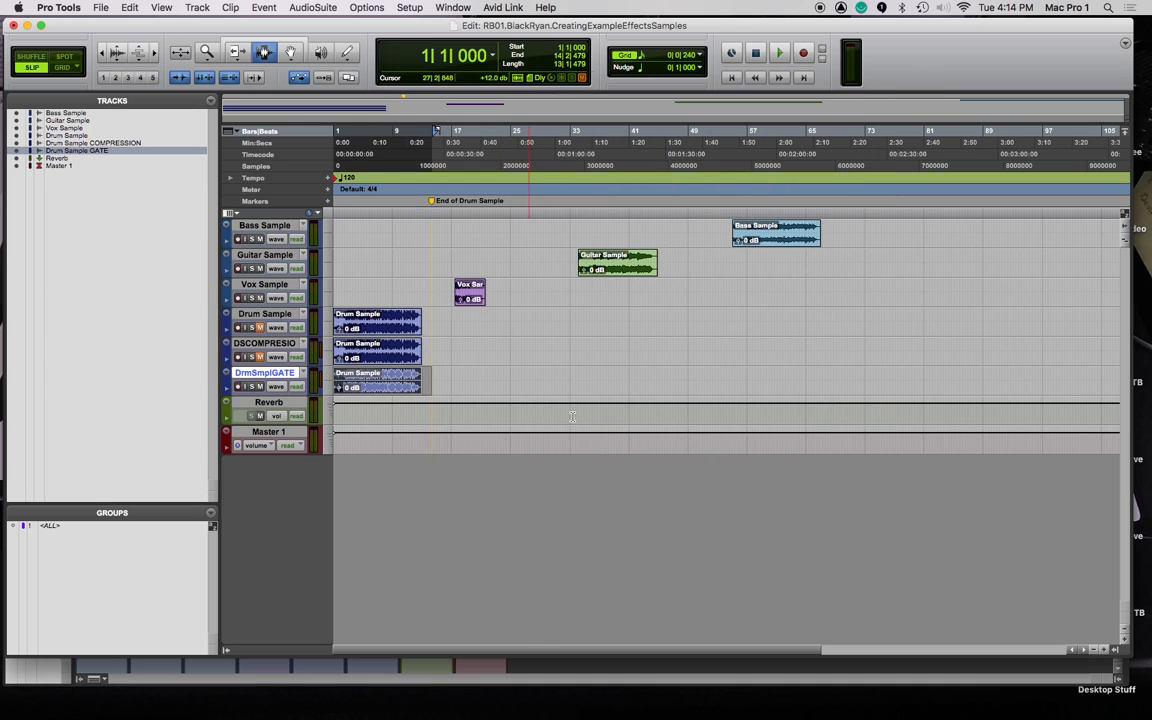